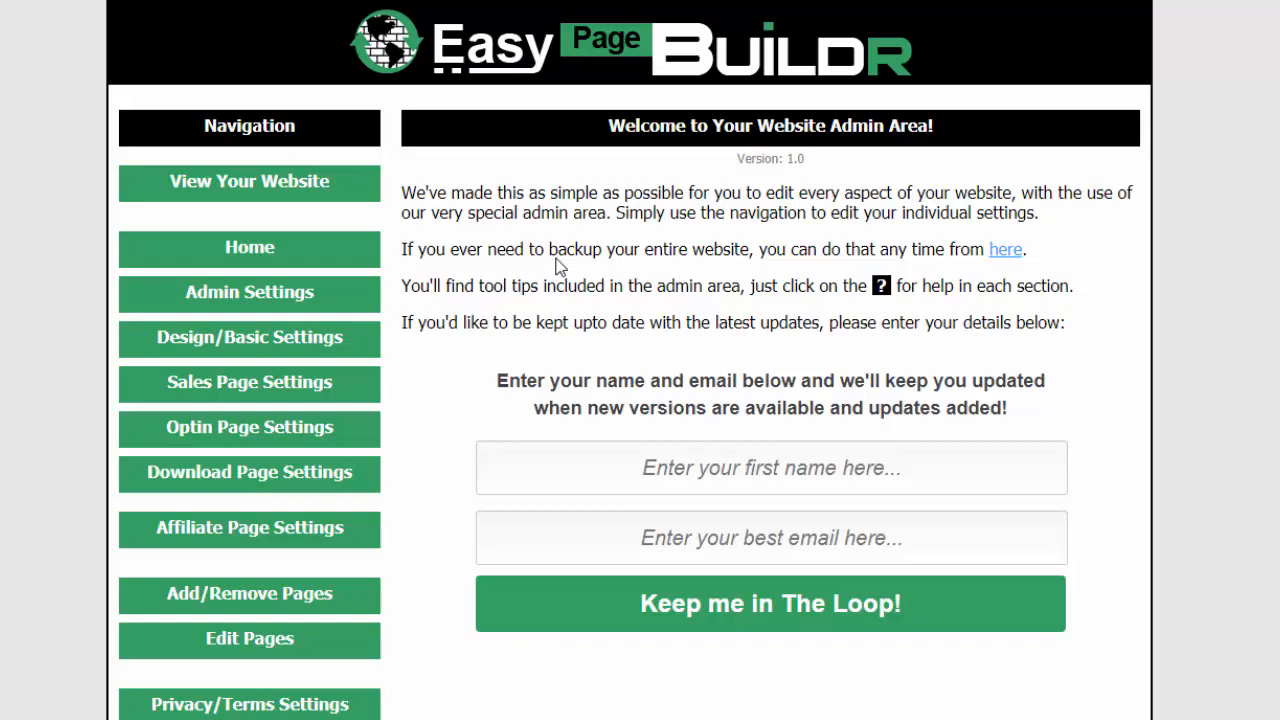
- Review the Admin Settings and the Design/Basic Settings, from the header and page width options down to the footer and ClickBank ID
{"action": "left_click", "coordinate": [287, 301]}
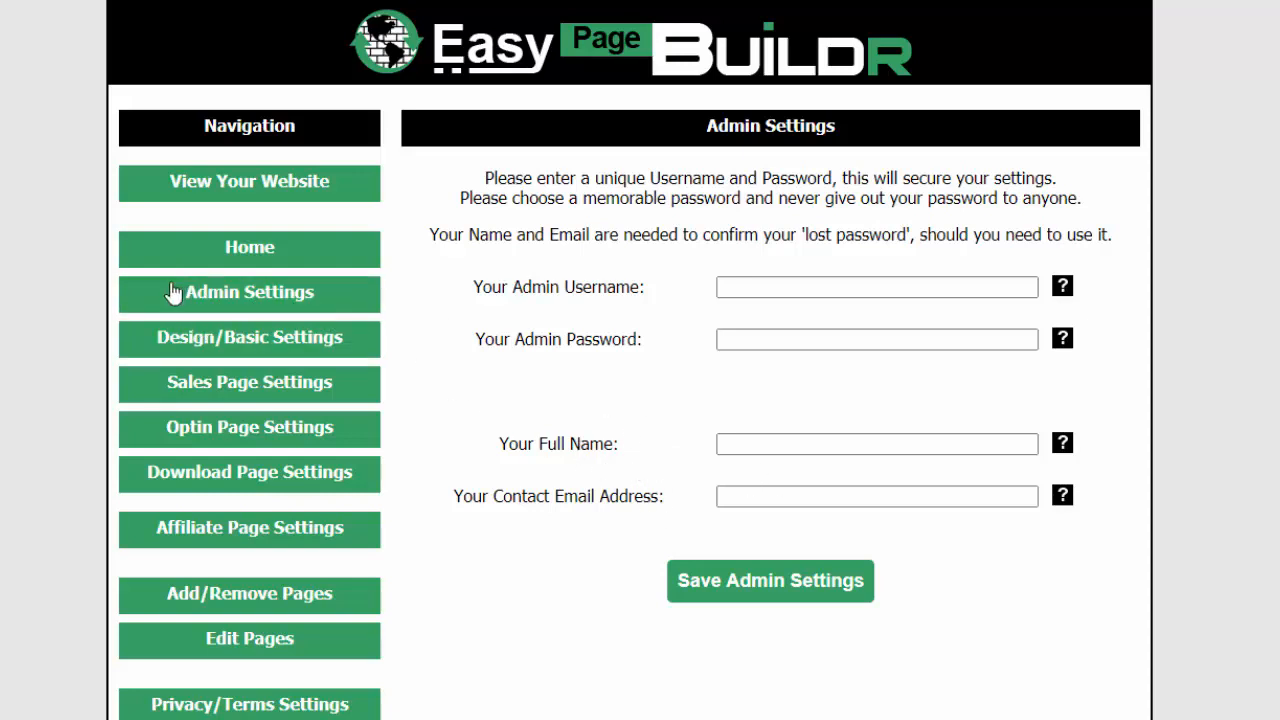
{"action": "left_click", "coordinate": [249, 342]}
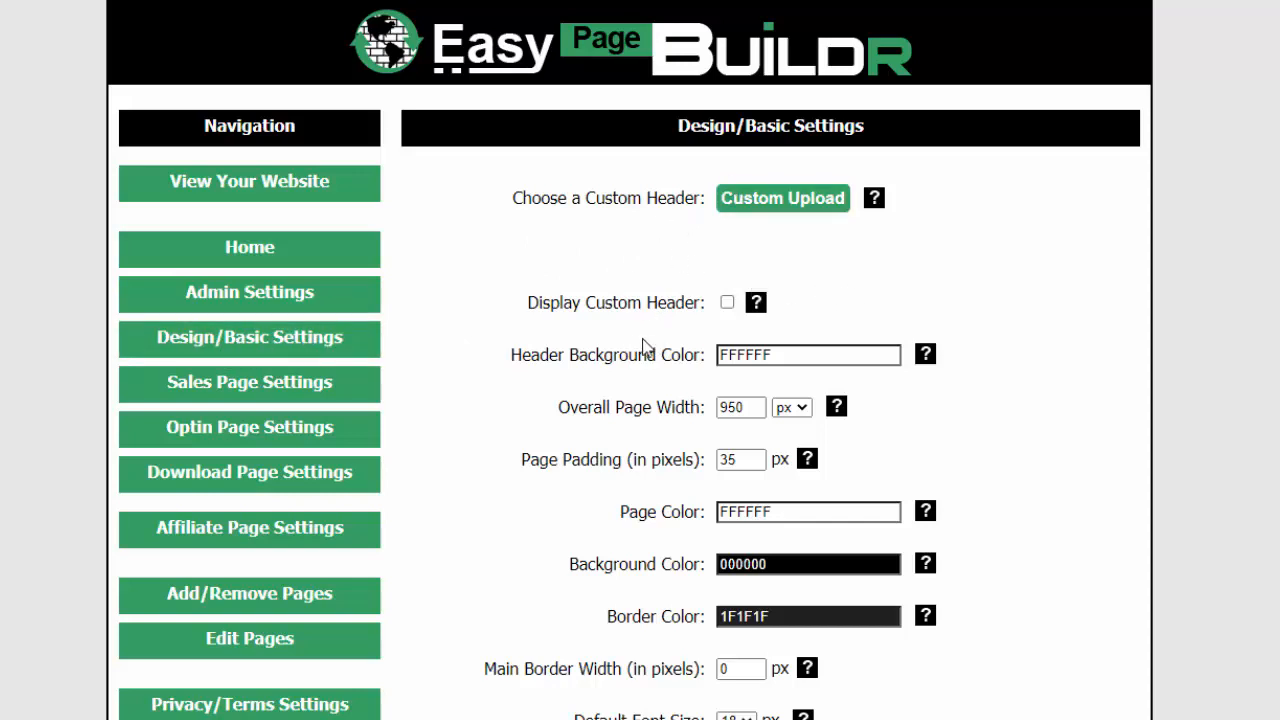
{"action": "scroll", "coordinate": [640, 350], "scroll_direction": "down", "scroll_amount": 2}
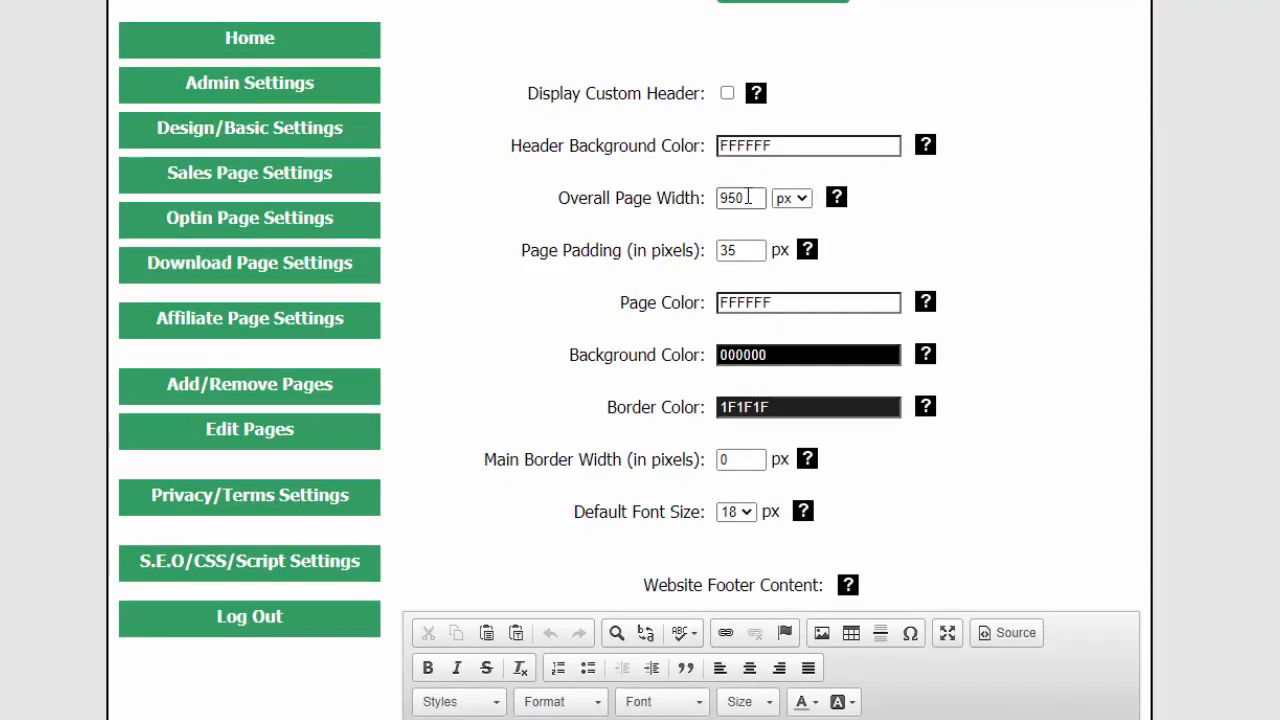
{"action": "left_click", "coordinate": [801, 199]}
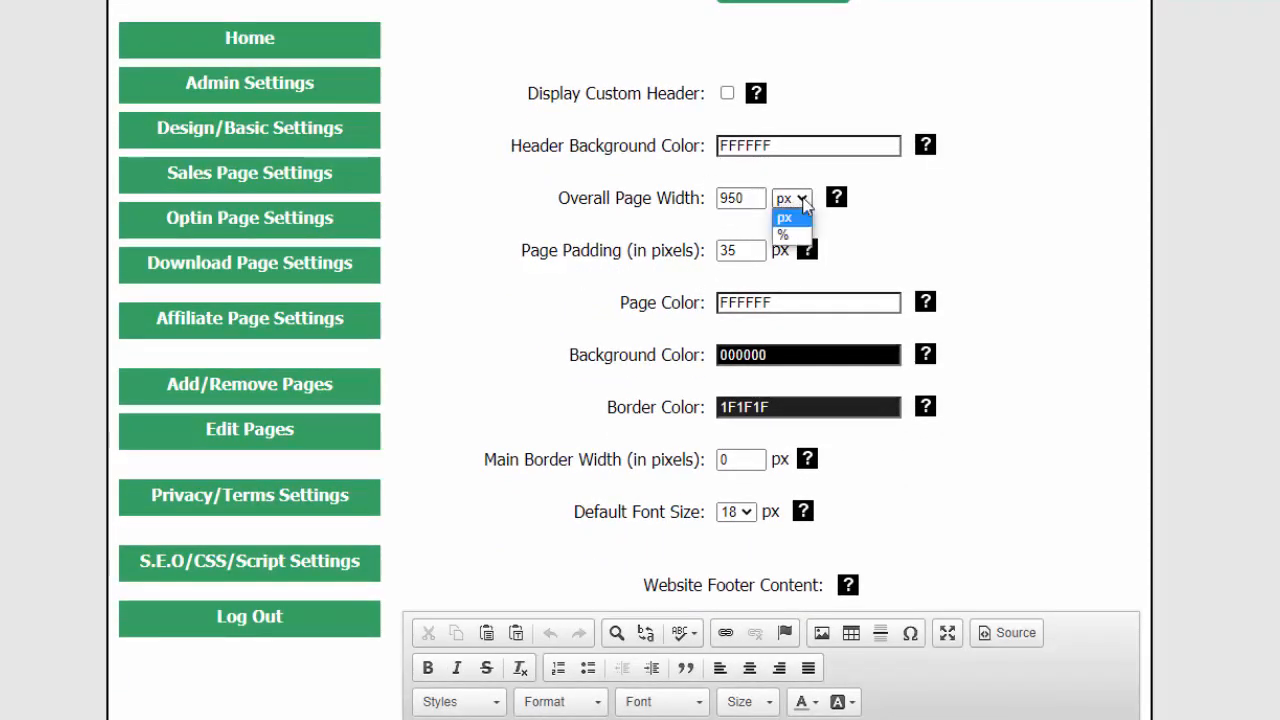
{"action": "left_click", "coordinate": [785, 217]}
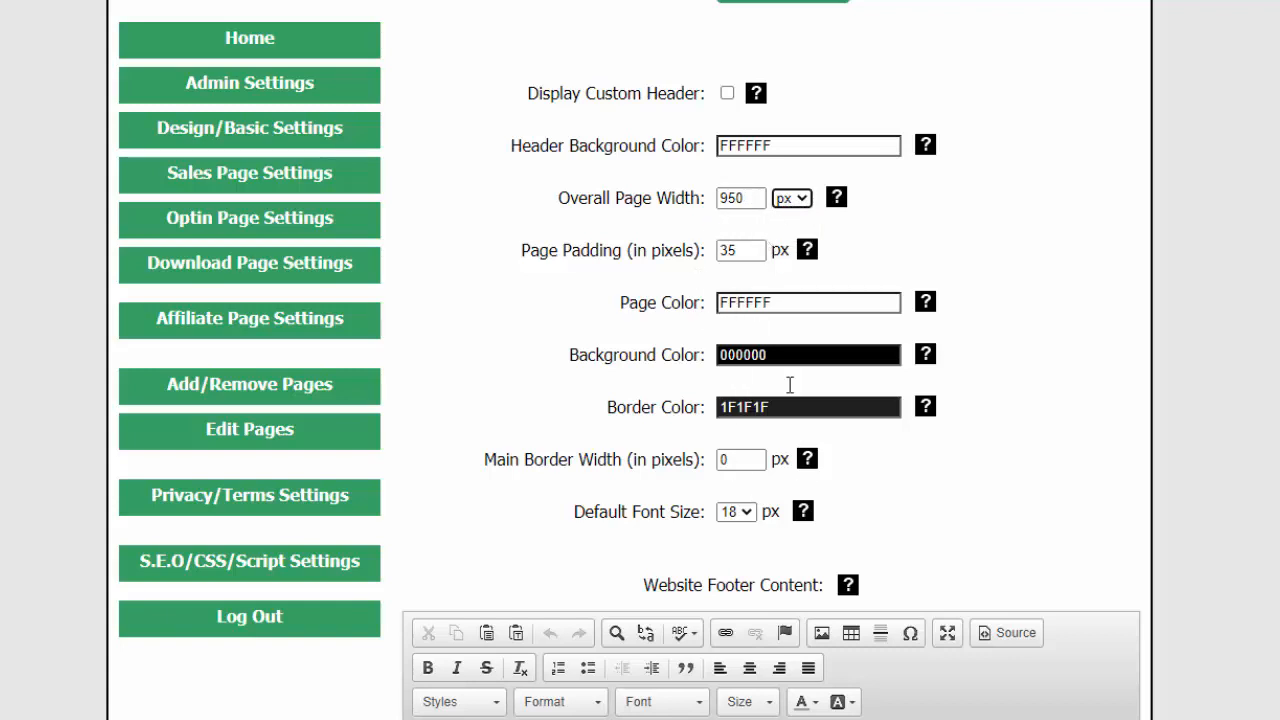
{"action": "scroll", "coordinate": [882, 456], "scroll_direction": "down", "scroll_amount": 2}
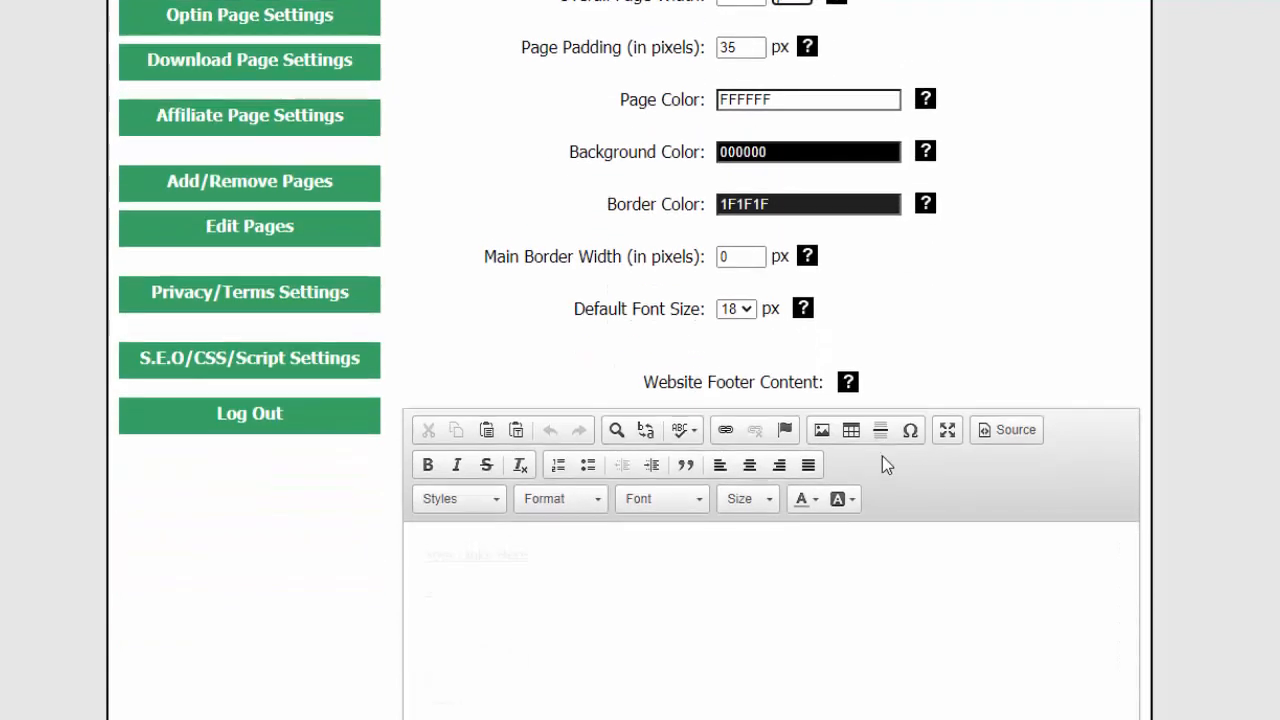
{"action": "scroll", "coordinate": [686, 500], "scroll_direction": "down", "scroll_amount": 2}
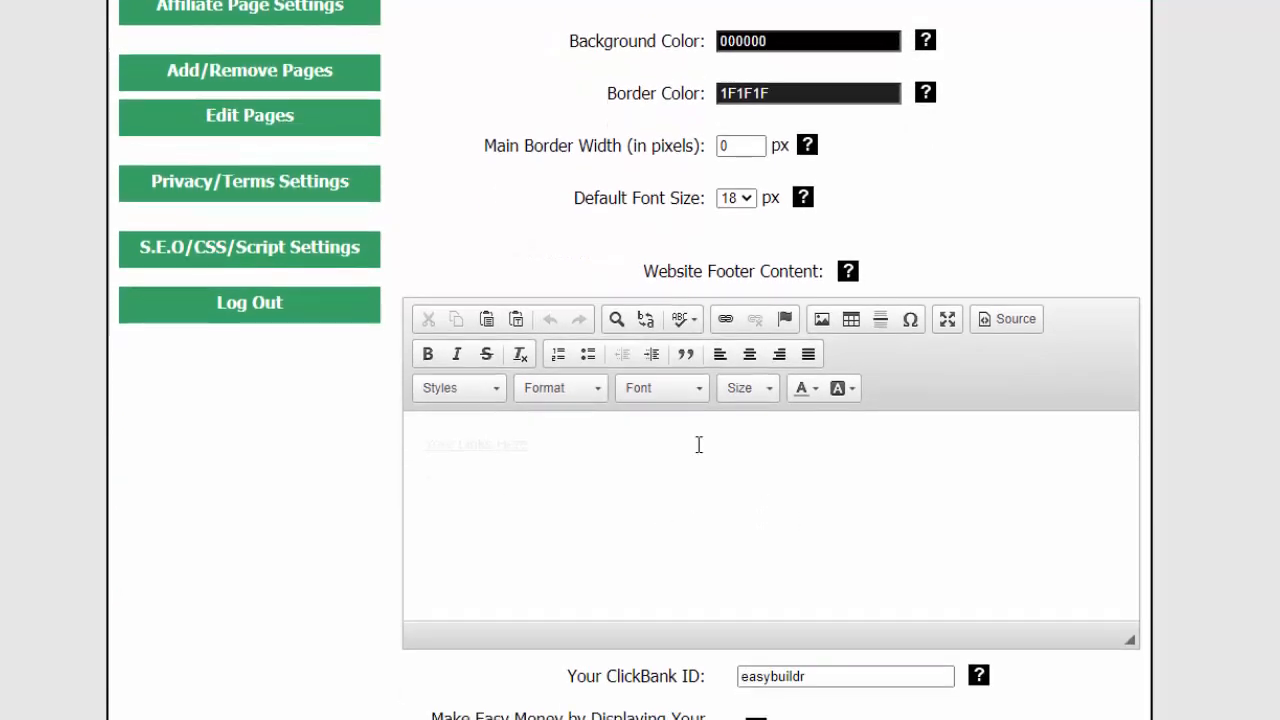
{"action": "scroll", "coordinate": [710, 470], "scroll_direction": "down", "scroll_amount": 2}
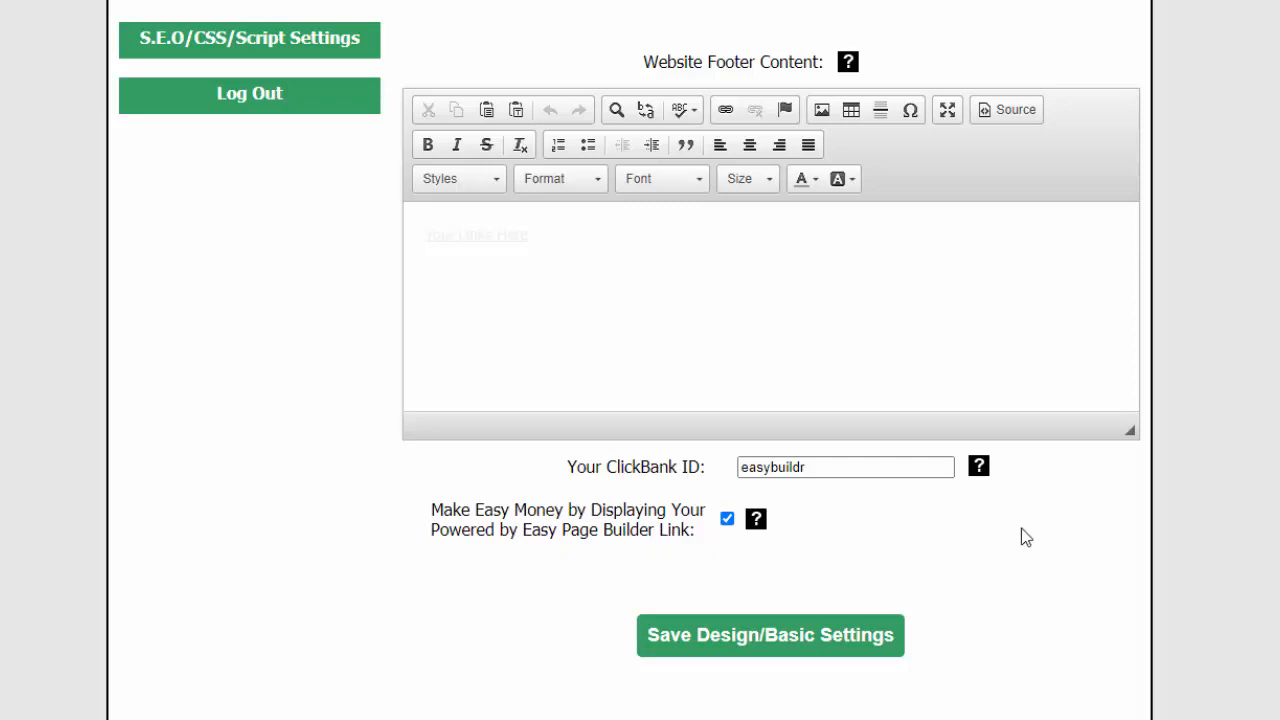
{"action": "scroll", "coordinate": [1143, 518], "scroll_direction": "up", "scroll_amount": 6}
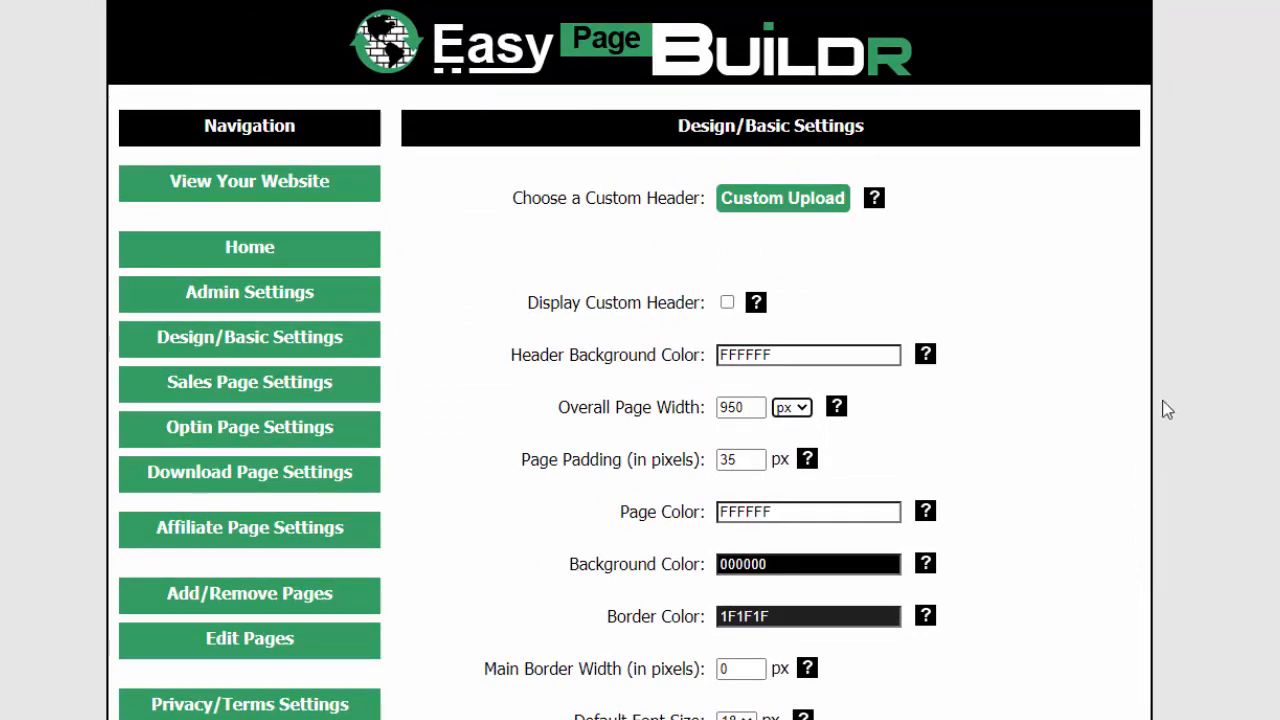
- View the live website and look through the sales page from the headline to the order box
{"action": "left_click", "coordinate": [299, 192]}
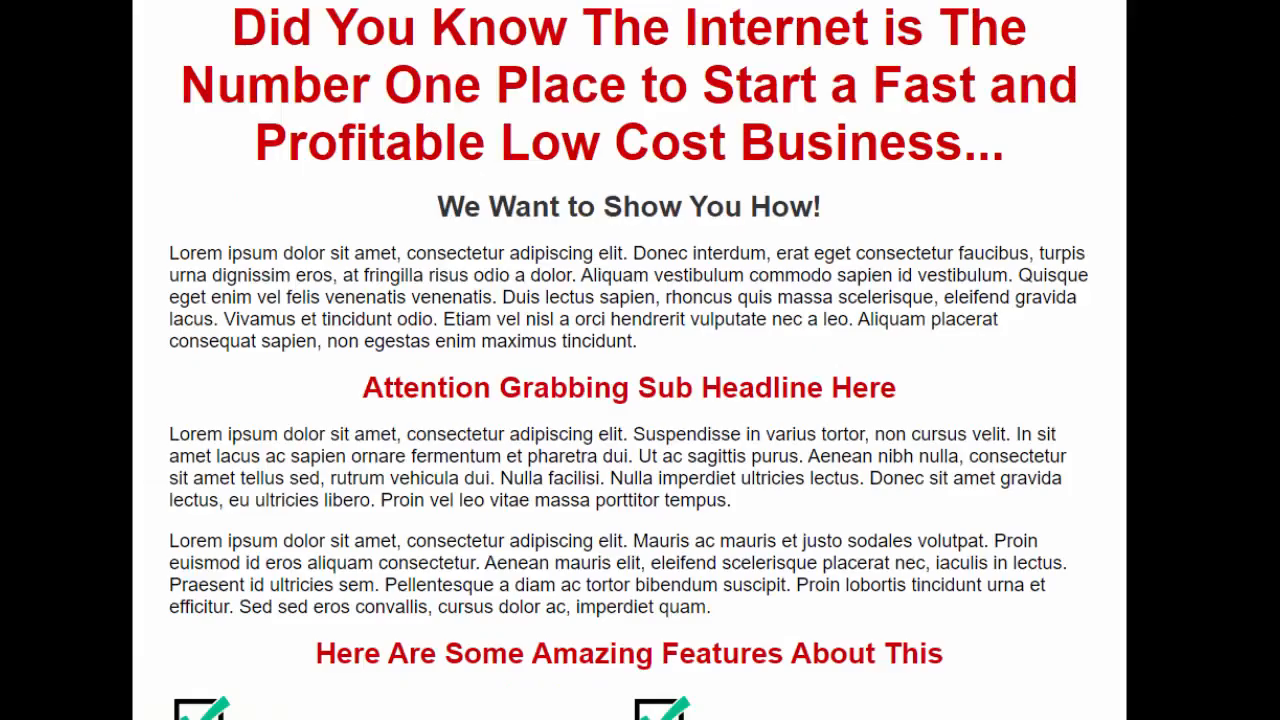
{"action": "scroll", "coordinate": [640, 400], "scroll_direction": "down", "scroll_amount": 8}
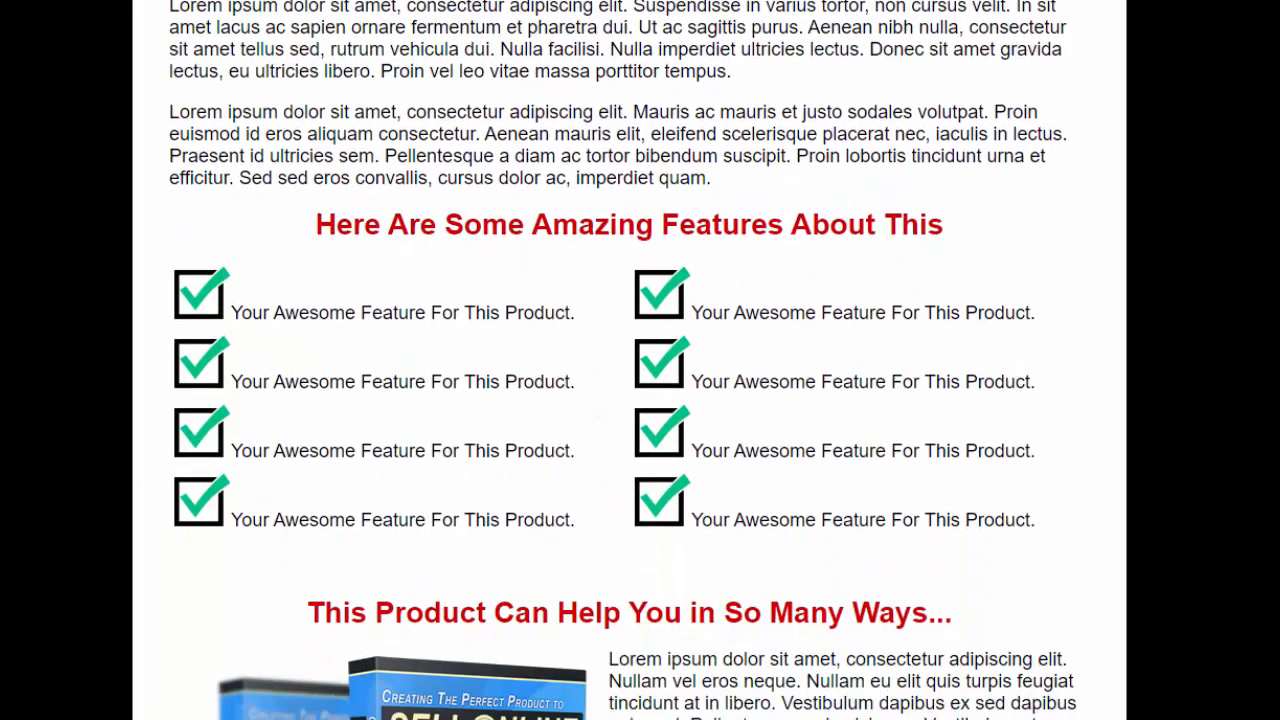
{"action": "scroll", "coordinate": [640, 400], "scroll_direction": "down", "scroll_amount": 13}
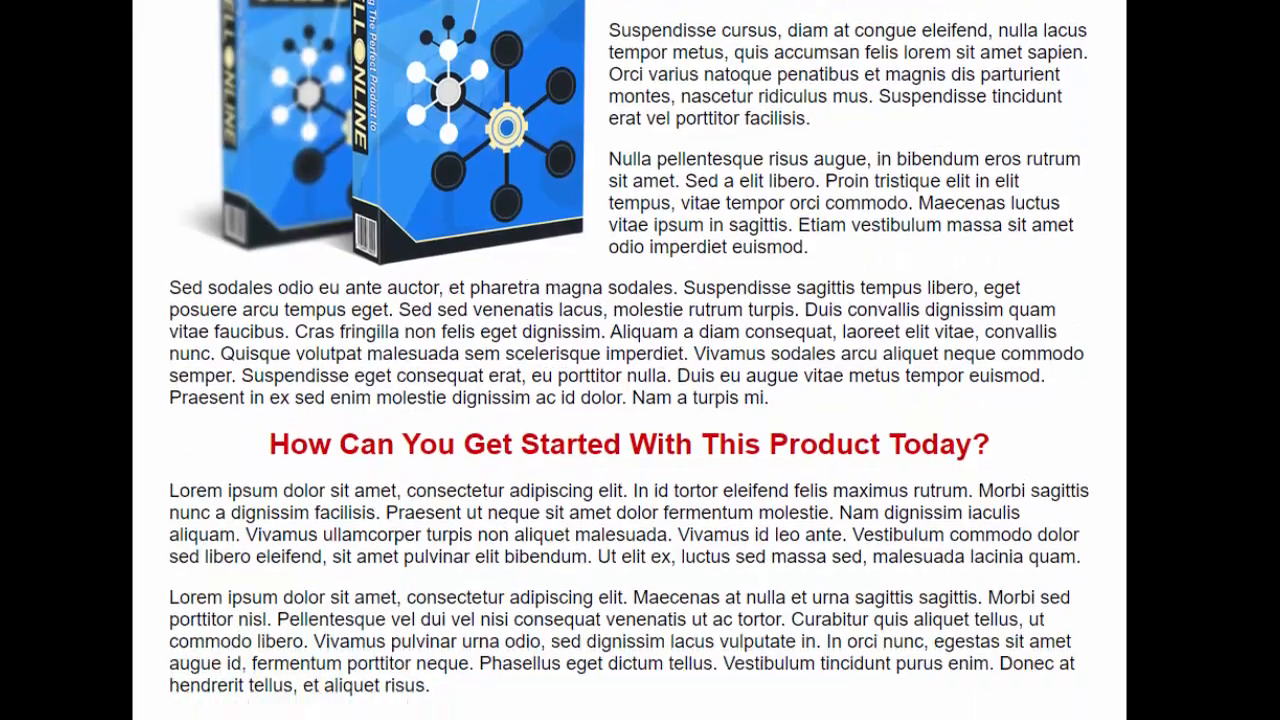
{"action": "scroll", "coordinate": [640, 400], "scroll_direction": "down", "scroll_amount": 4}
{"action": "scroll", "coordinate": [640, 400], "scroll_direction": "up", "scroll_amount": 15}
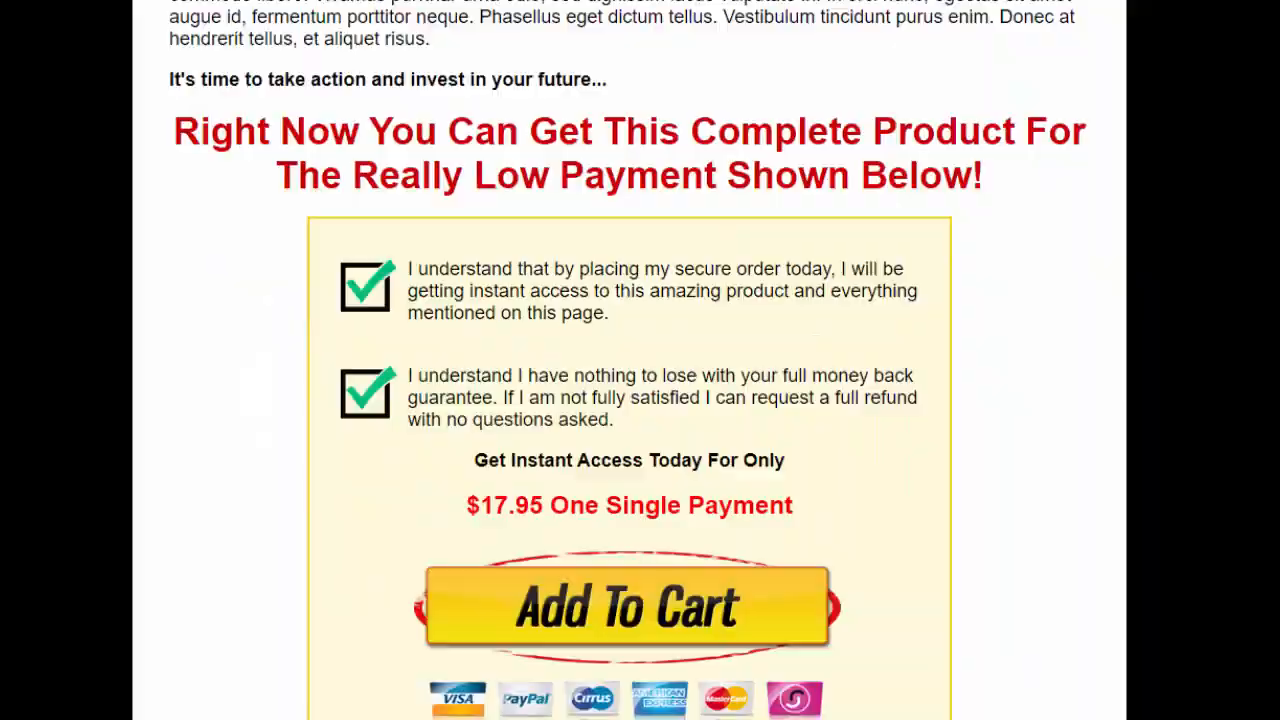
{"action": "scroll", "coordinate": [640, 400], "scroll_direction": "up", "scroll_amount": 10}
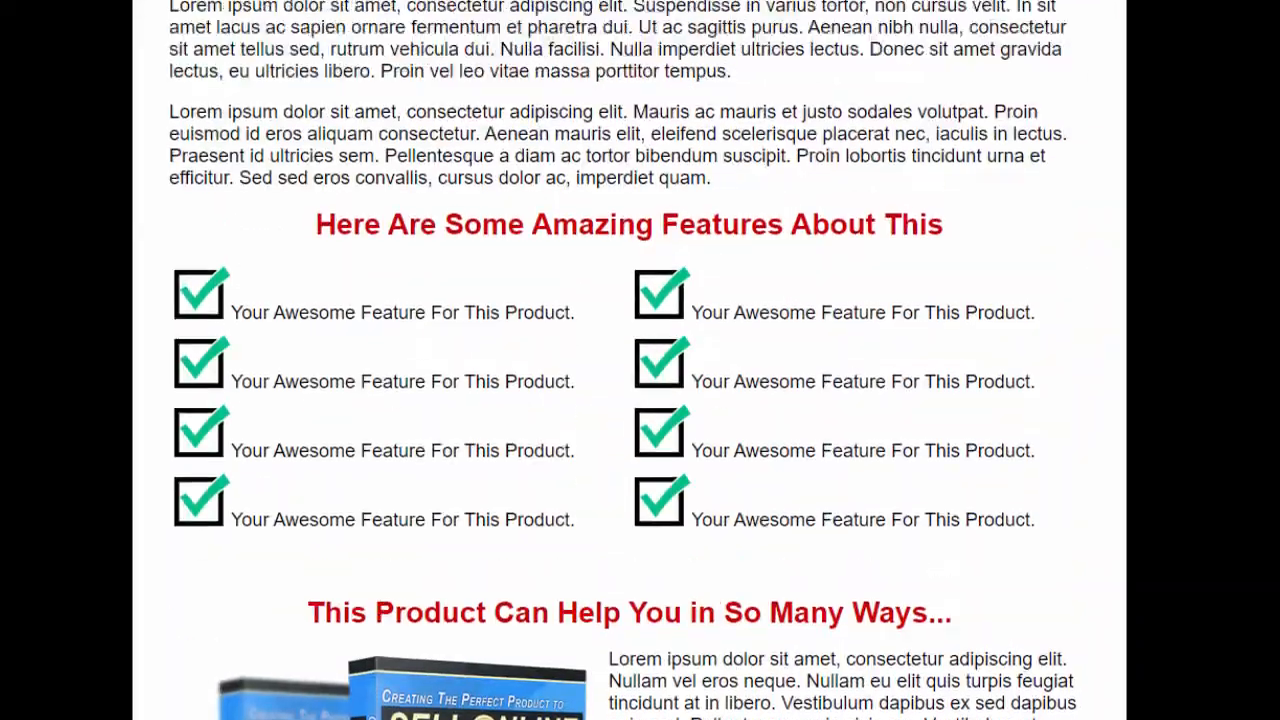
{"action": "scroll", "coordinate": [640, 400], "scroll_direction": "up", "scroll_amount": 1}
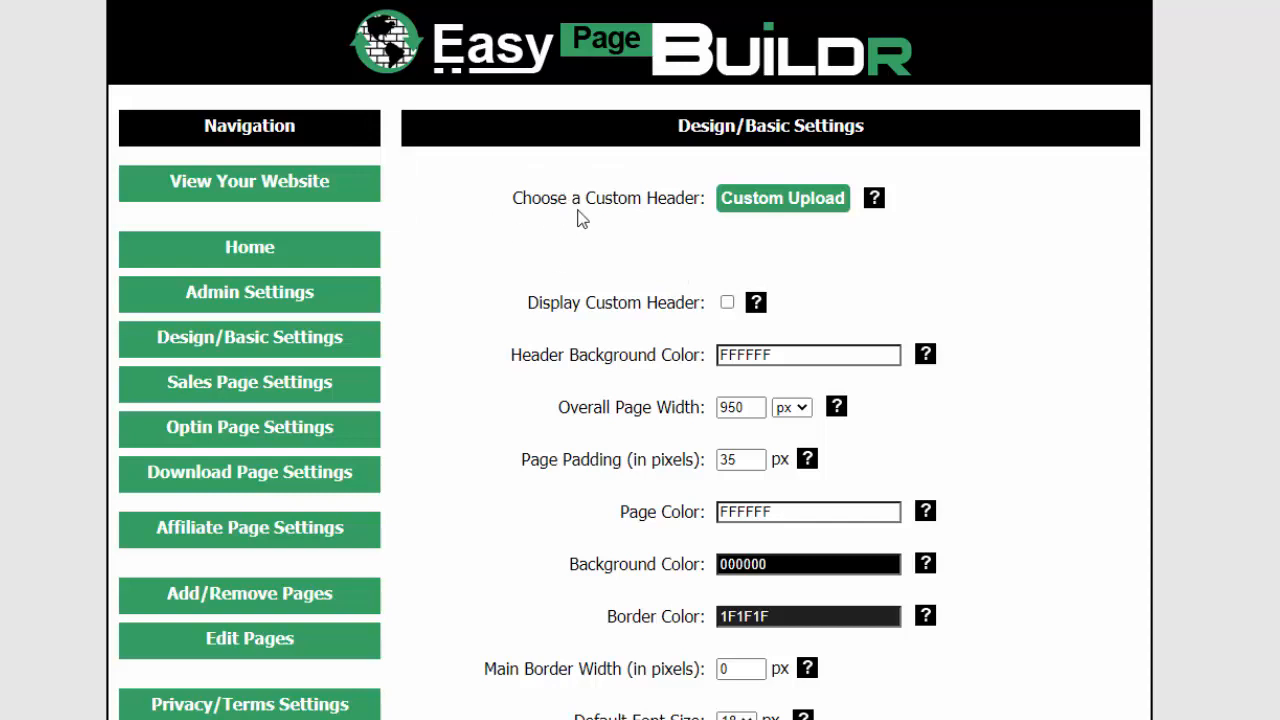
- Upload the Easy-Page-Buildr-Header image as the custom header and enable Display Custom Header
{"action": "left_click", "coordinate": [775, 197]}
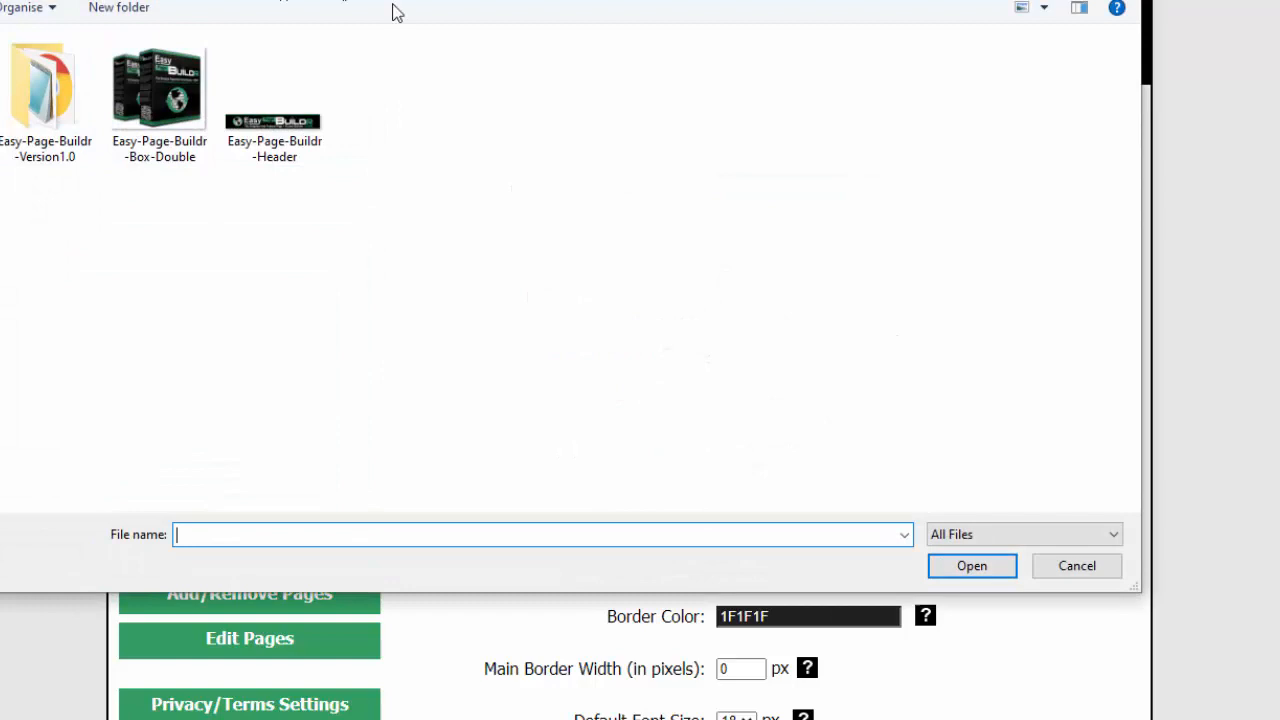
{"action": "left_click", "coordinate": [286, 138]}
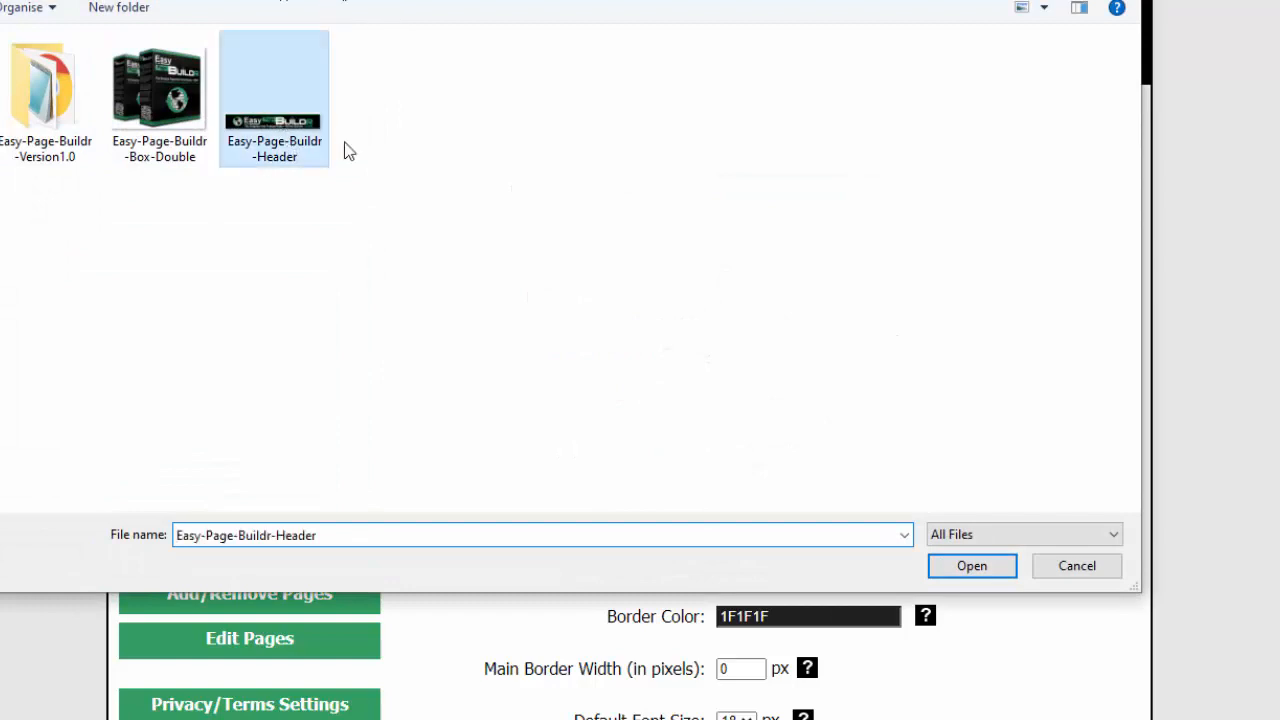
{"action": "left_click", "coordinate": [971, 566]}
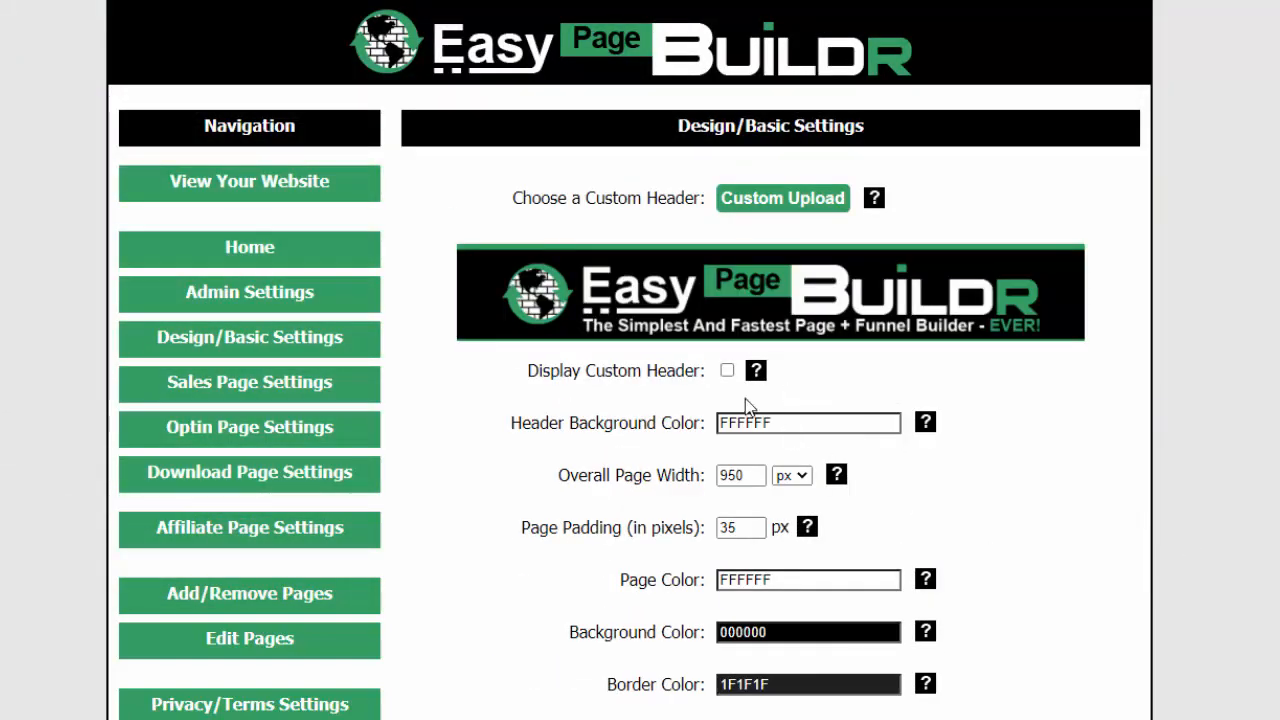
{"action": "left_click", "coordinate": [727, 370]}
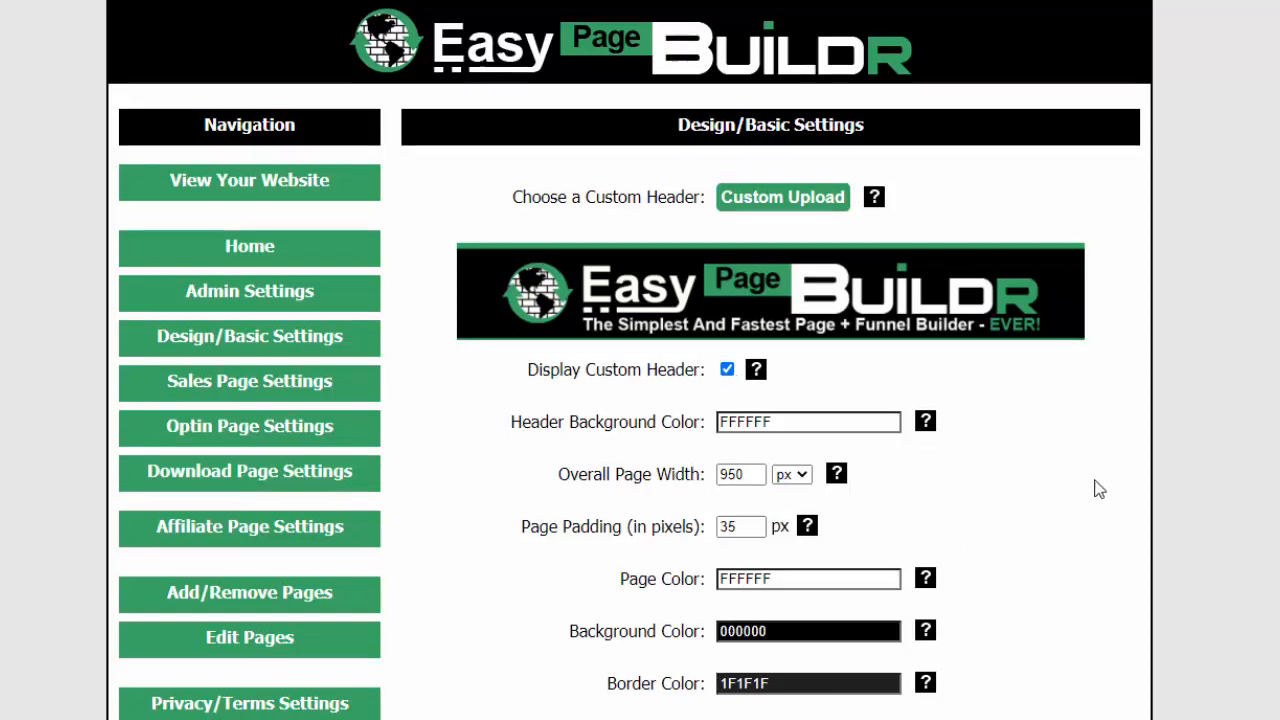
- Save the Design/Basic Settings and check the header on the live website
{"action": "scroll", "coordinate": [1099, 489], "scroll_direction": "down", "scroll_amount": 10}
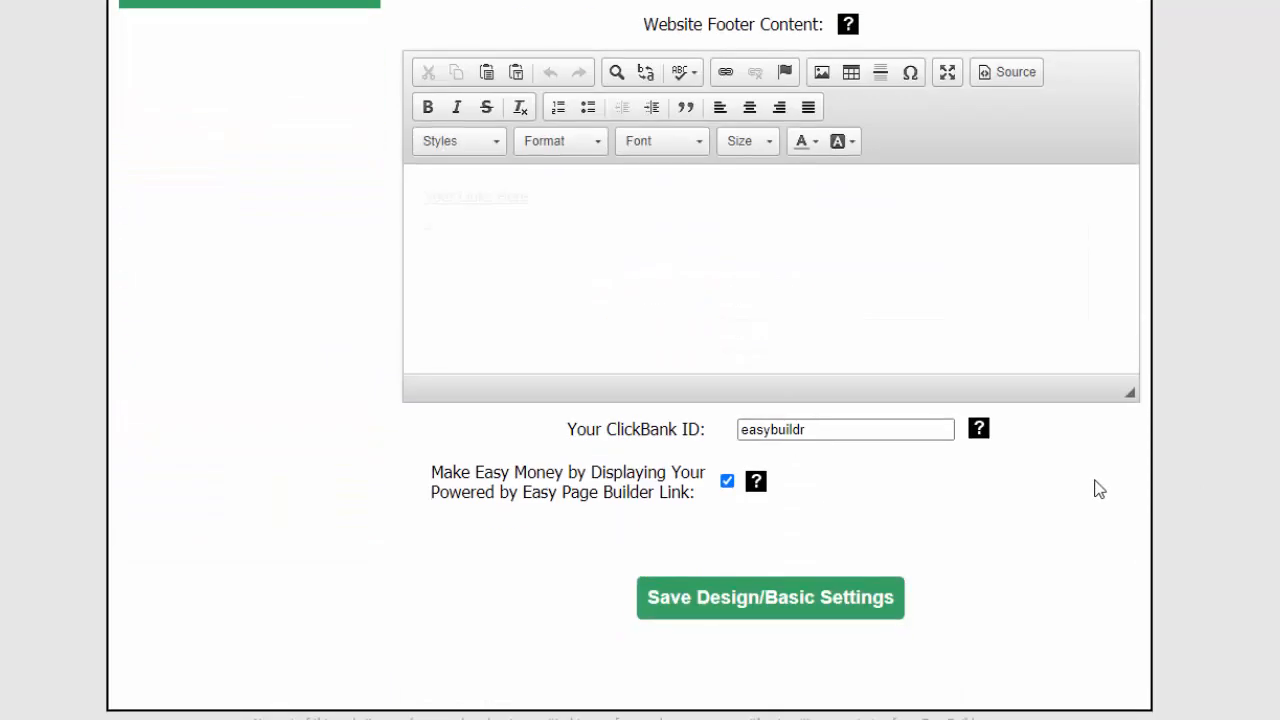
{"action": "left_click", "coordinate": [741, 598]}
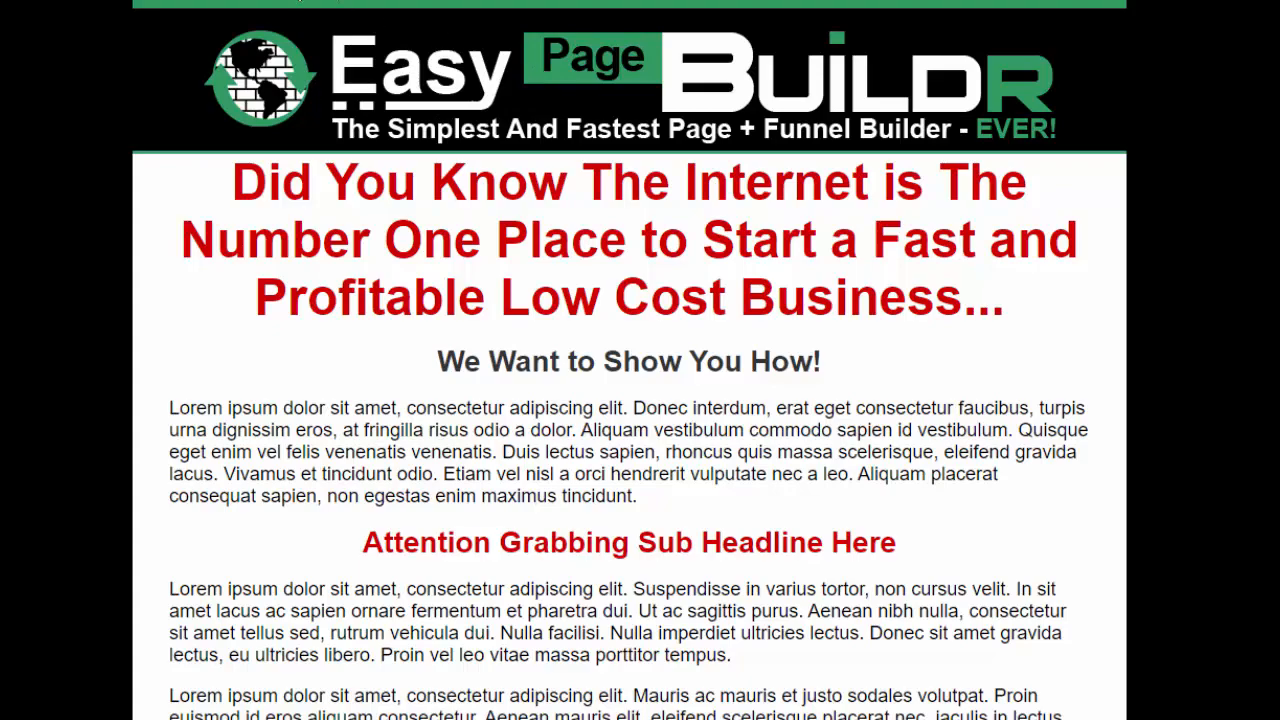
{"action": "left_click", "coordinate": [110, 0]}
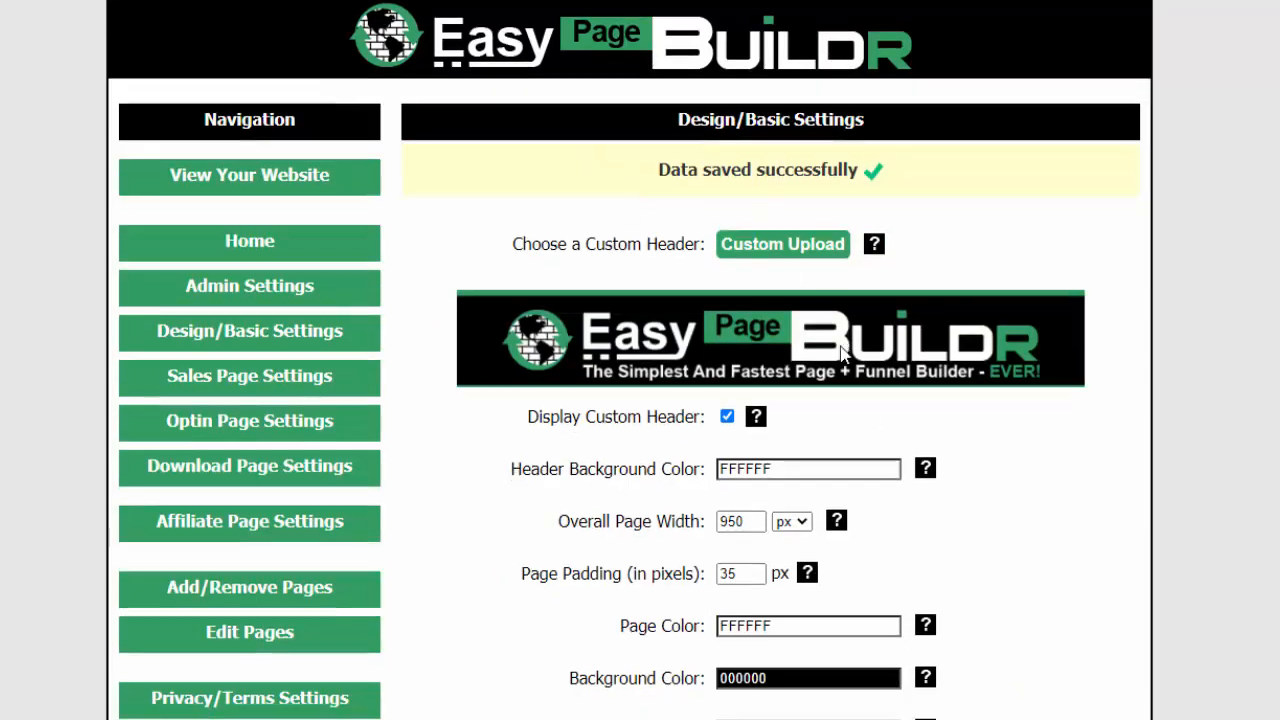
- Set the website's background color to blue 3042FF and save the Design/Basic Settings
{"action": "scroll", "coordinate": [769, 223], "scroll_direction": "down", "scroll_amount": 2}
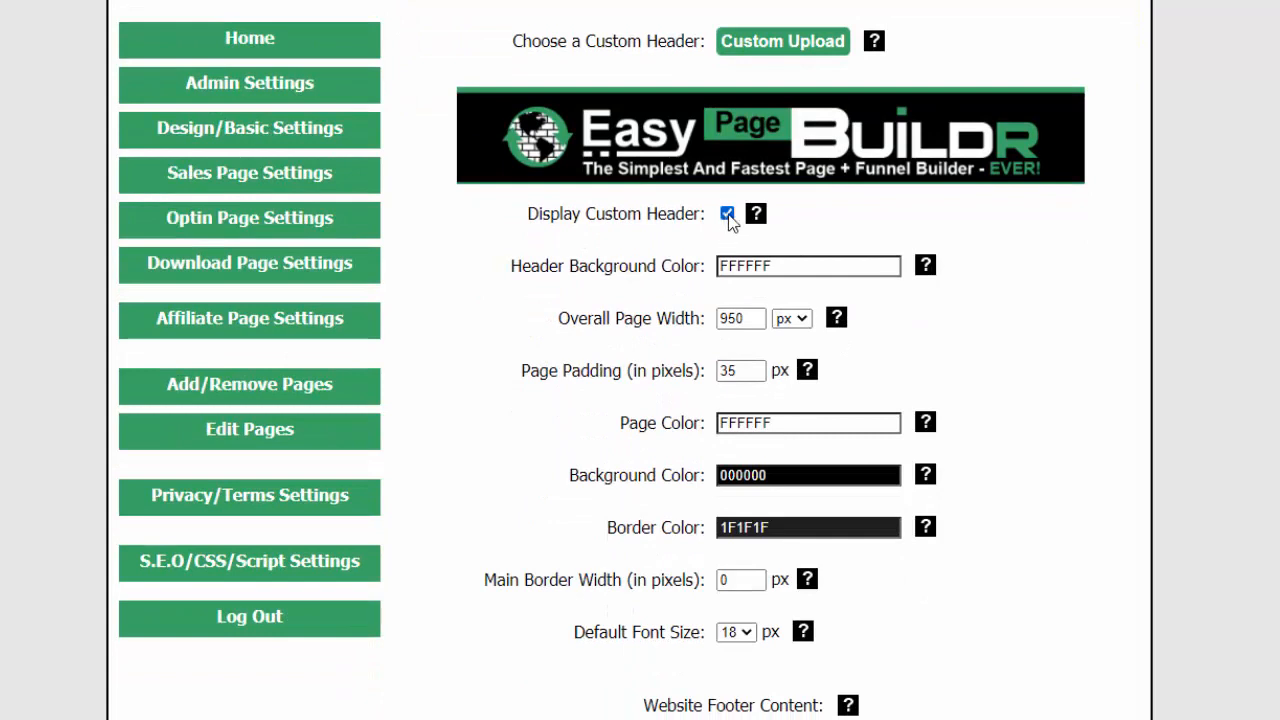
{"action": "scroll", "coordinate": [1010, 325], "scroll_direction": "down", "scroll_amount": 2}
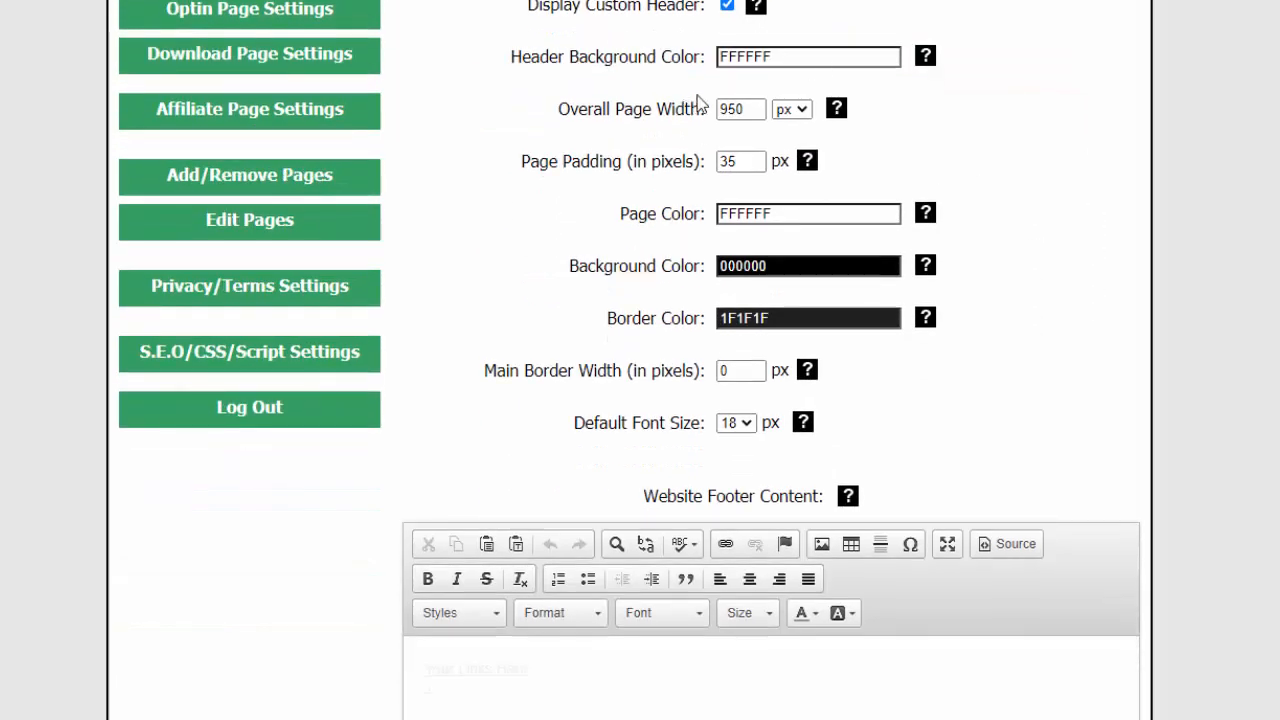
{"action": "left_click", "coordinate": [790, 270]}
{"action": "left_click", "coordinate": [853, 302]}
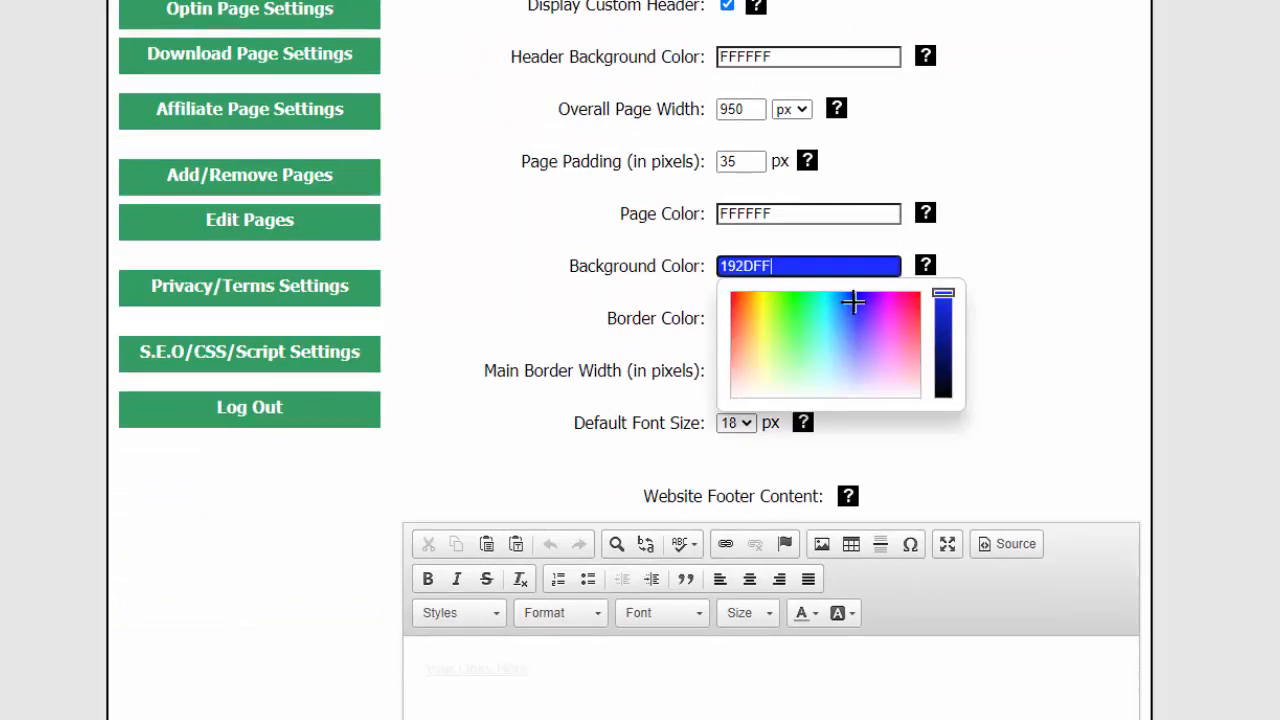
{"action": "left_click_drag", "start_coordinate": [853, 302], "coordinate": [854, 309]}
{"action": "left_click", "coordinate": [1041, 261]}
{"action": "scroll", "coordinate": [1176, 437], "scroll_direction": "down", "scroll_amount": 2}
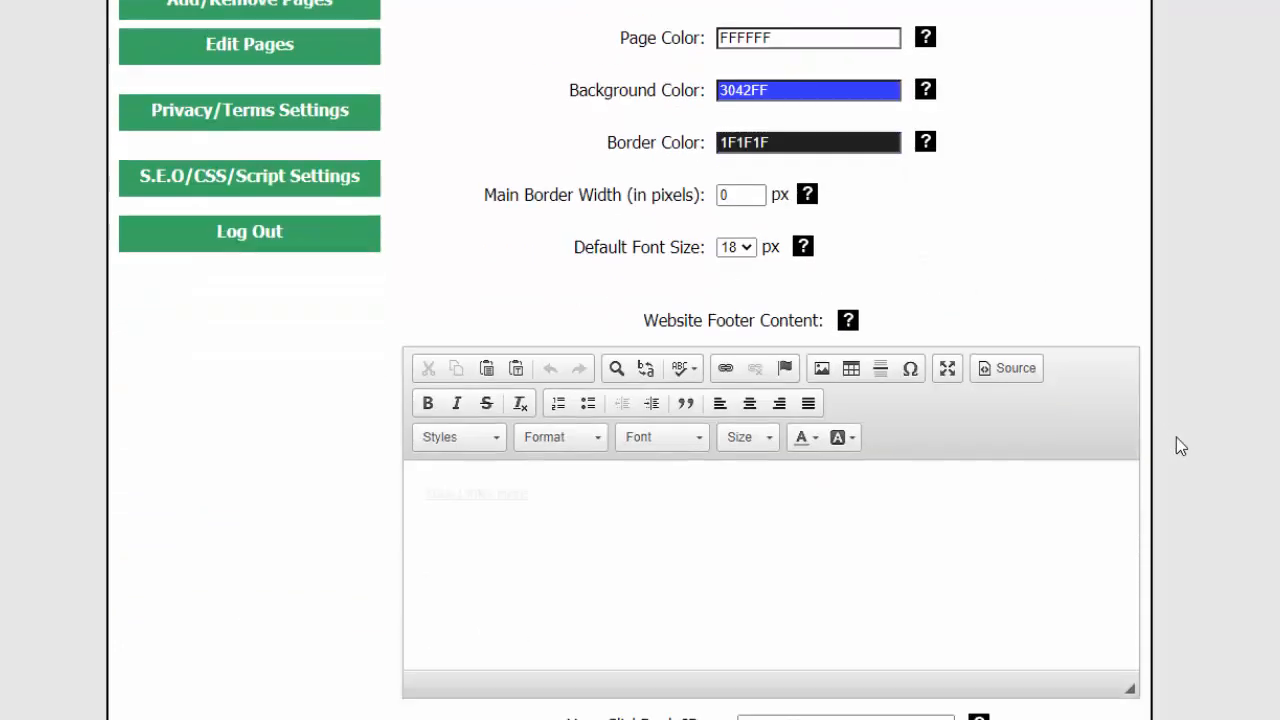
{"action": "scroll", "coordinate": [1214, 471], "scroll_direction": "down", "scroll_amount": 3}
{"action": "left_click", "coordinate": [749, 606]}
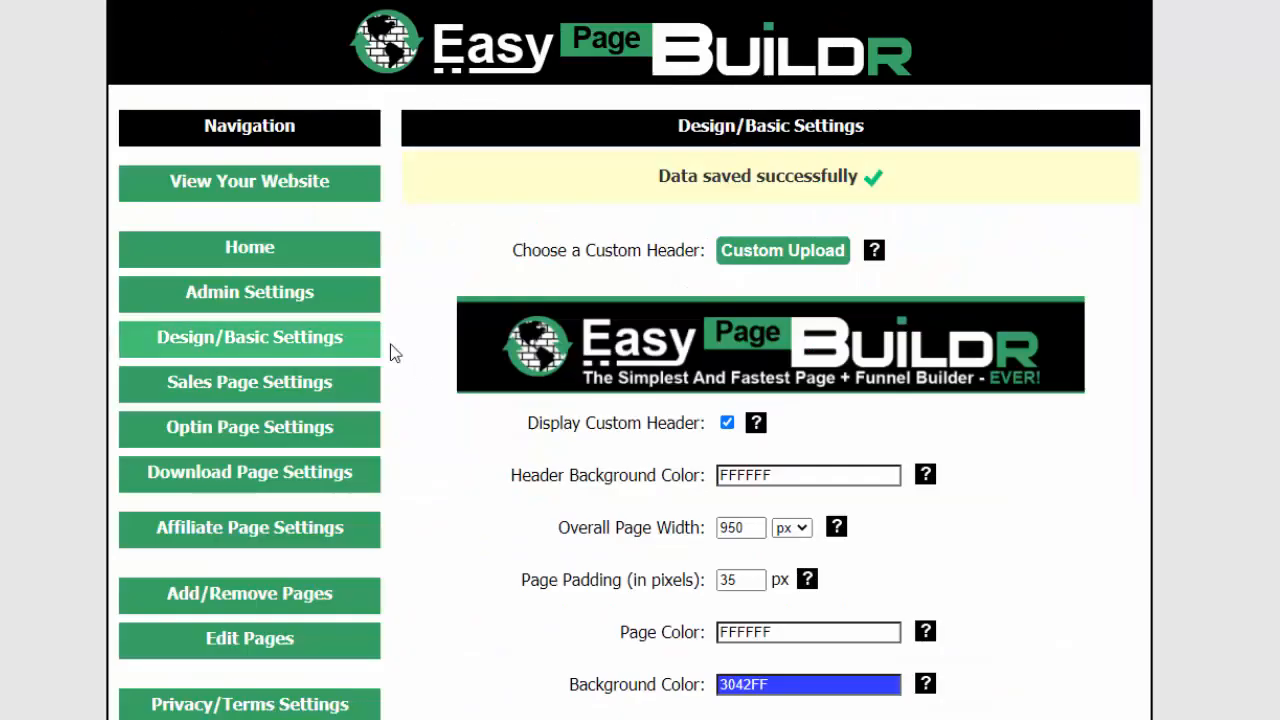
- Open the Sales Page Settings and look over the content above the buy button
{"action": "left_click", "coordinate": [252, 385]}
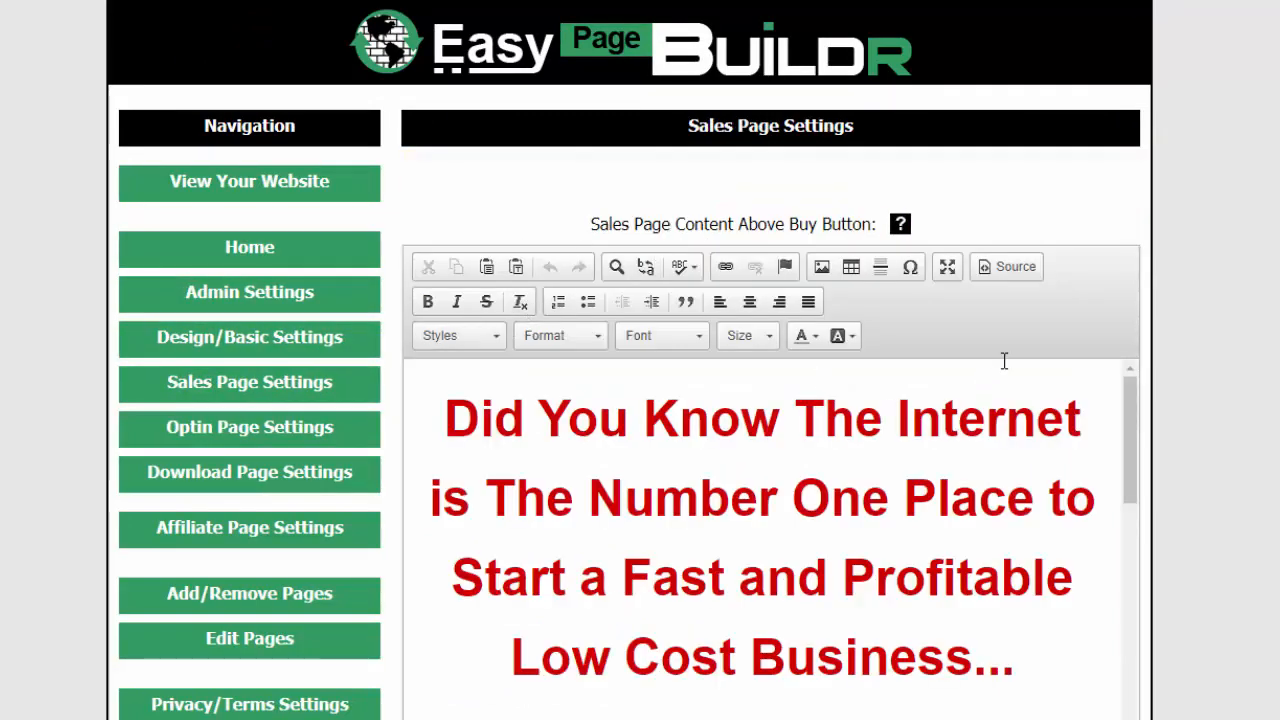
{"action": "scroll", "coordinate": [1197, 320], "scroll_direction": "down", "scroll_amount": 3}
{"action": "scroll", "coordinate": [930, 282], "scroll_direction": "up", "scroll_amount": 2}
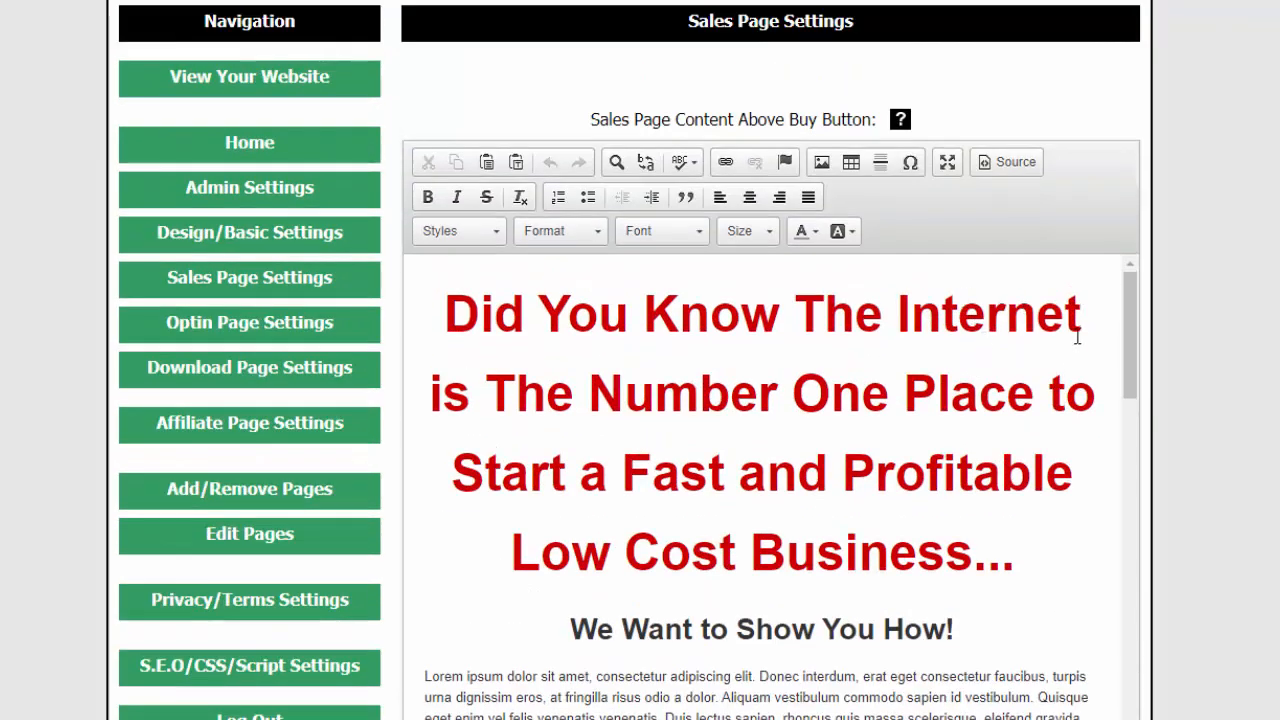
{"action": "mouse_move", "coordinate": [1129, 316]}
{"action": "left_mouse_down"}
{"action": "mouse_move", "coordinate": [1140, 383]}
{"action": "mouse_move", "coordinate": [1135, 308]}
{"action": "left_mouse_up"}
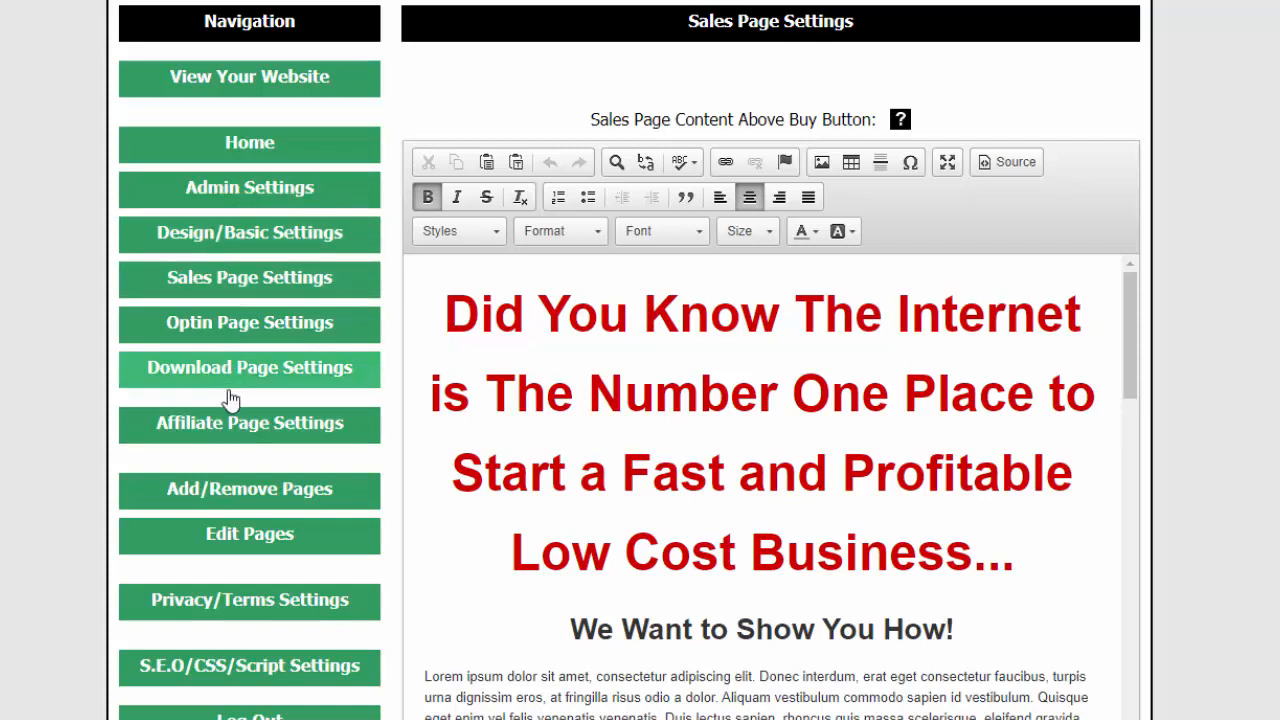
{"action": "left_click_drag", "start_coordinate": [1129, 326], "coordinate": [1132, 296]}
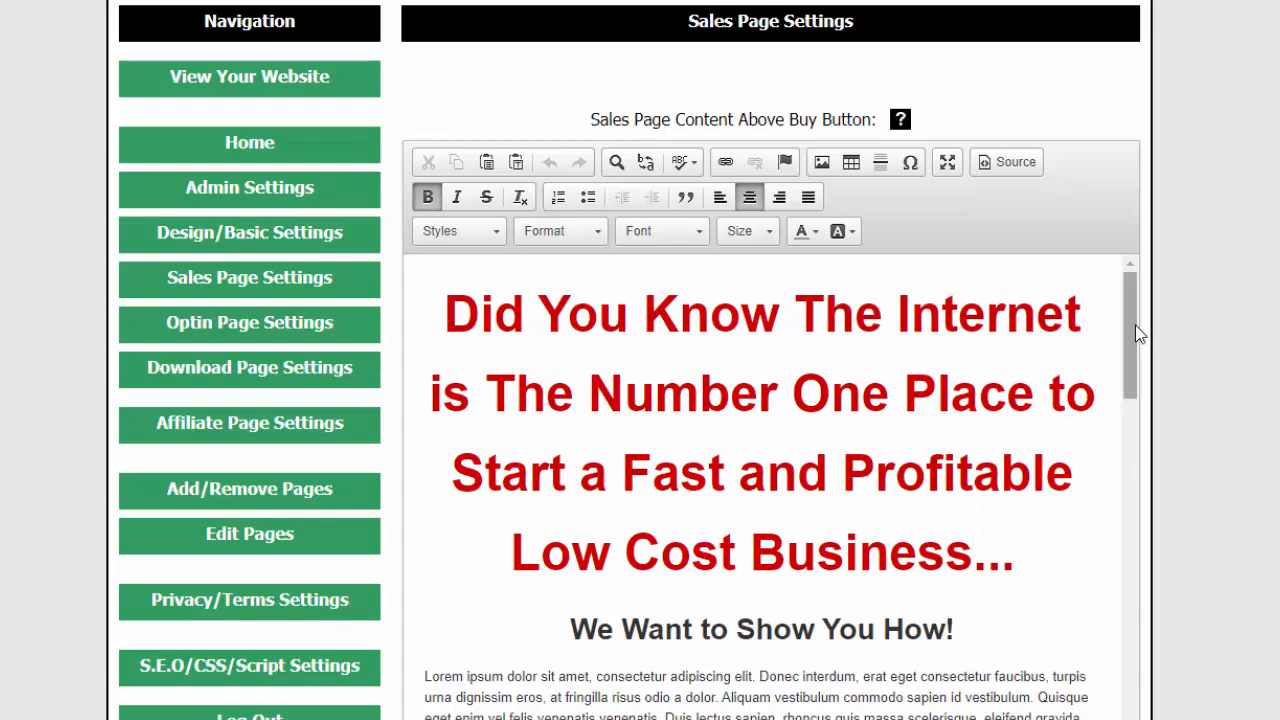
{"action": "left_click_drag", "start_coordinate": [1128, 323], "coordinate": [1218, 280]}
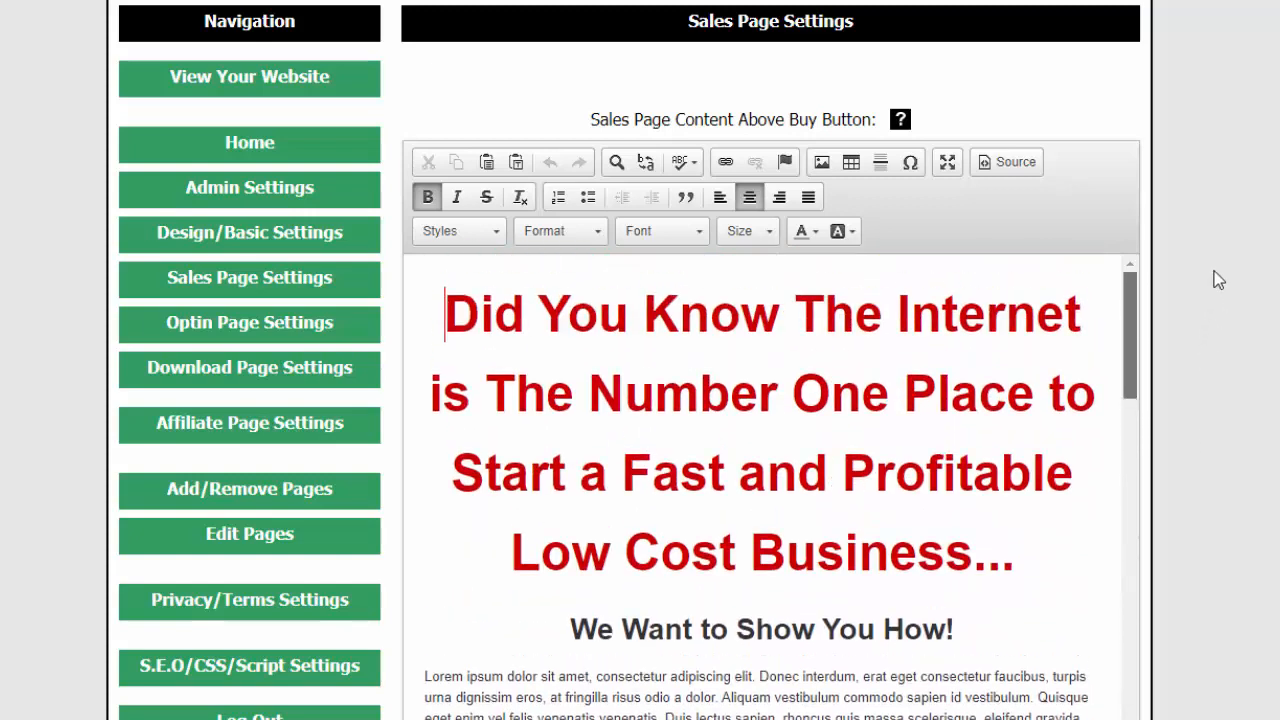
- Delete the words "Did You Know" from the start of the sales page's main headline
{"action": "left_click", "coordinate": [795, 312]}
{"action": "left_click_drag", "start_coordinate": [795, 312], "coordinate": [423, 297]}
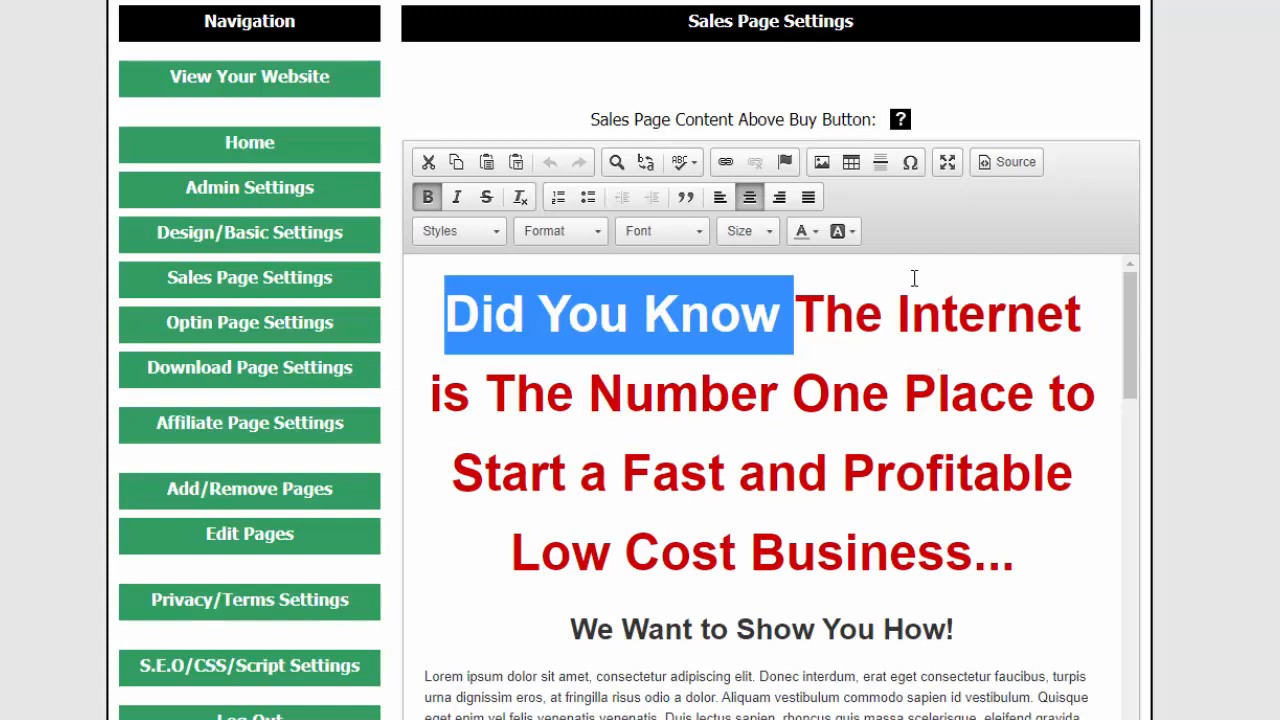
{"action": "left_click", "coordinate": [750, 318]}
{"action": "left_click_drag", "start_coordinate": [792, 318], "coordinate": [446, 312]}
{"action": "key", "text": "Delete"}
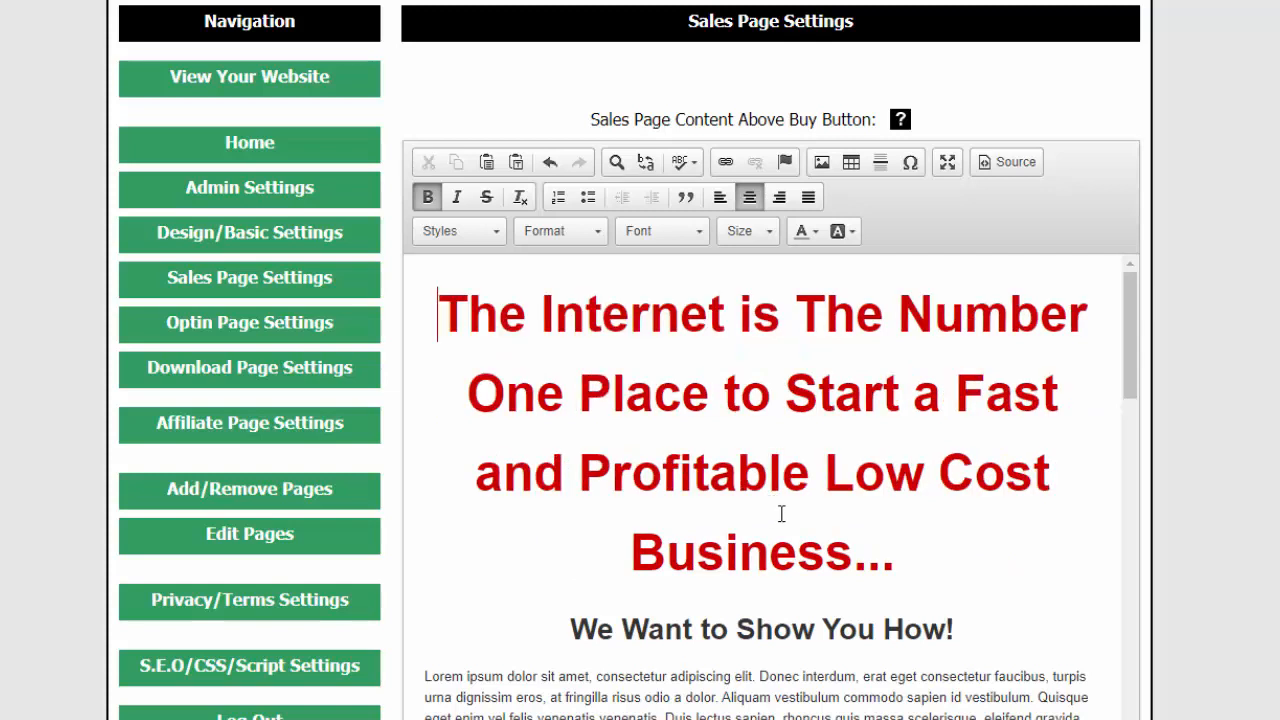
{"action": "scroll", "coordinate": [815, 524], "scroll_direction": "down", "scroll_amount": 2}
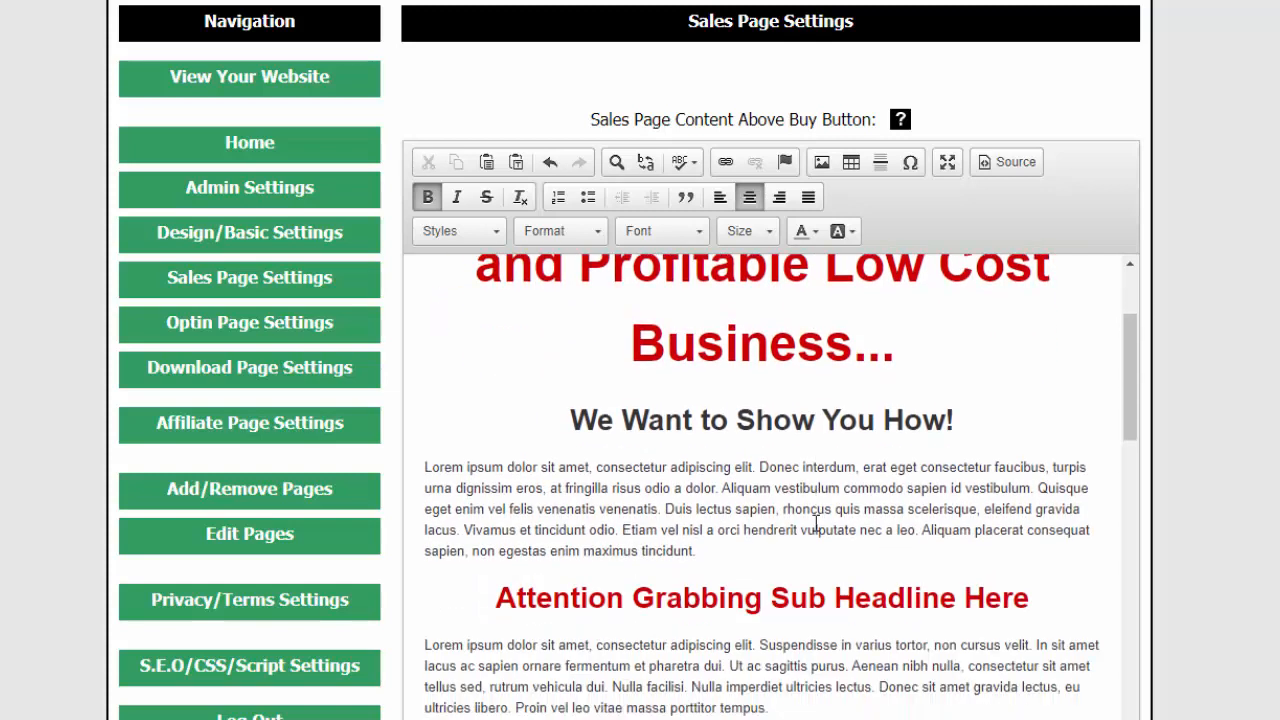
- Extend the sub-headline under the main headline to read "We Want to Show You How To Do This!"
{"action": "left_click", "coordinate": [945, 419]}
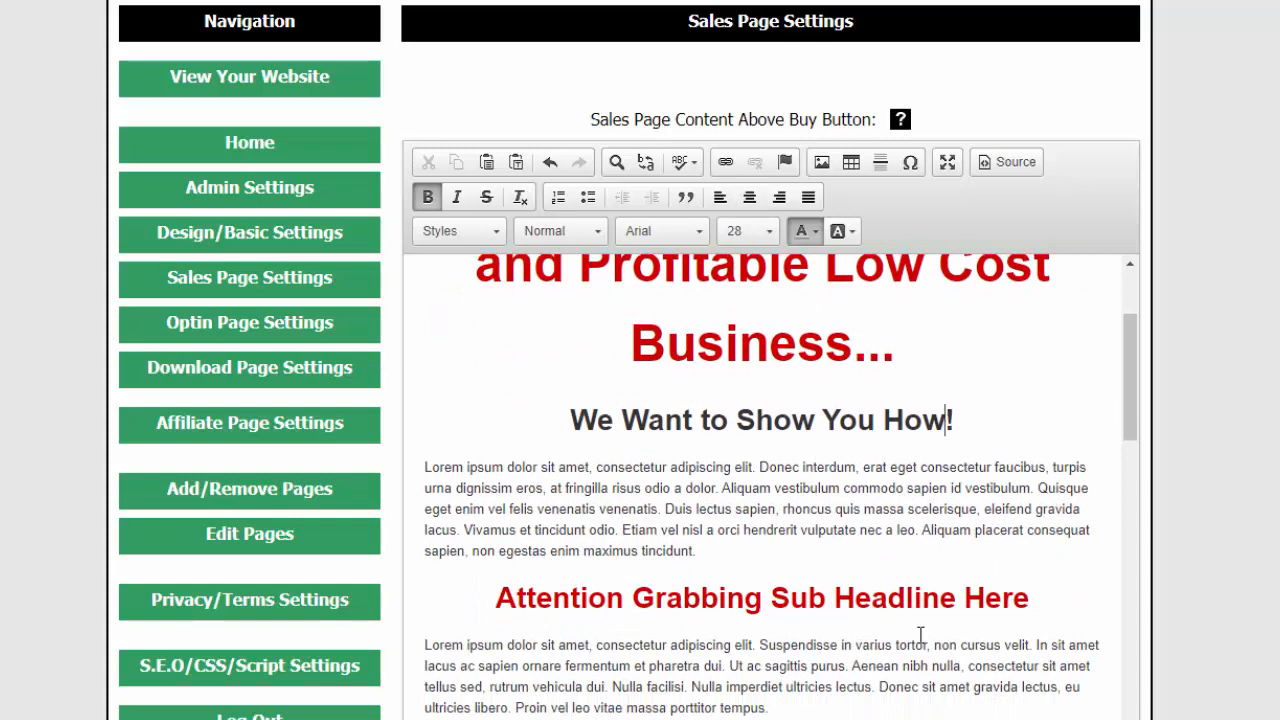
{"action": "type", "text": "To Do"}
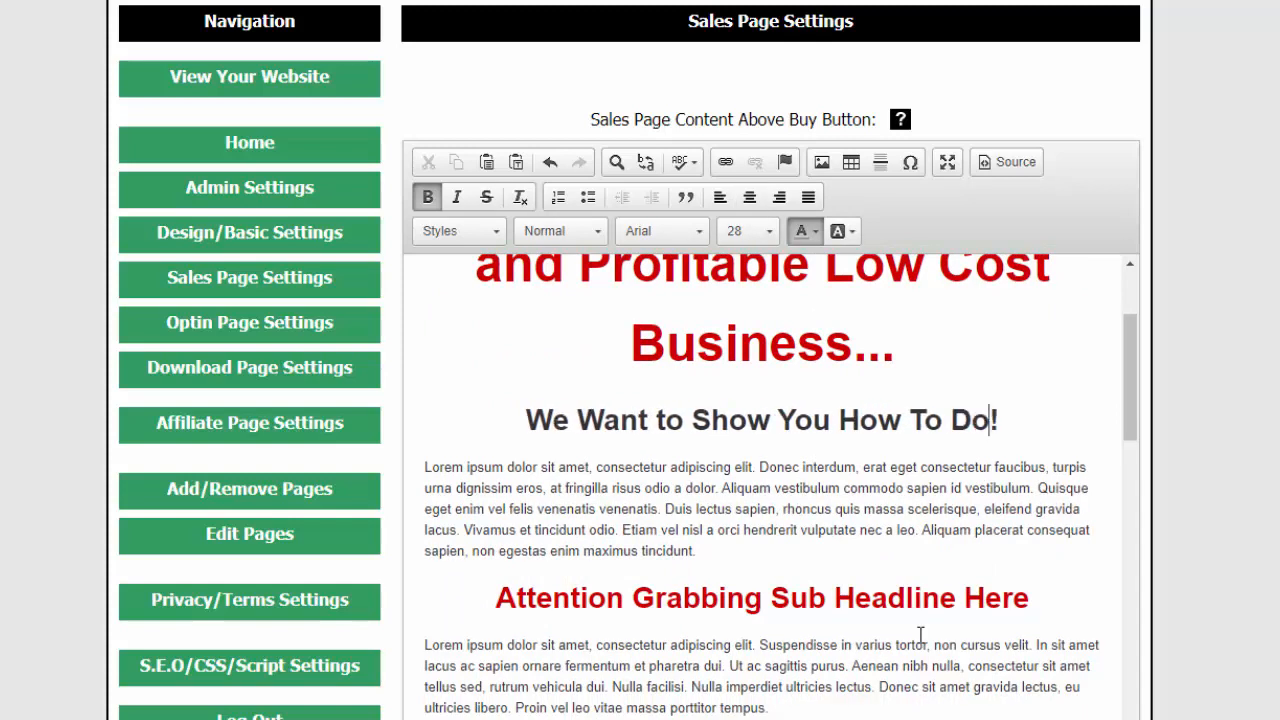
{"action": "type", "text": " This"}
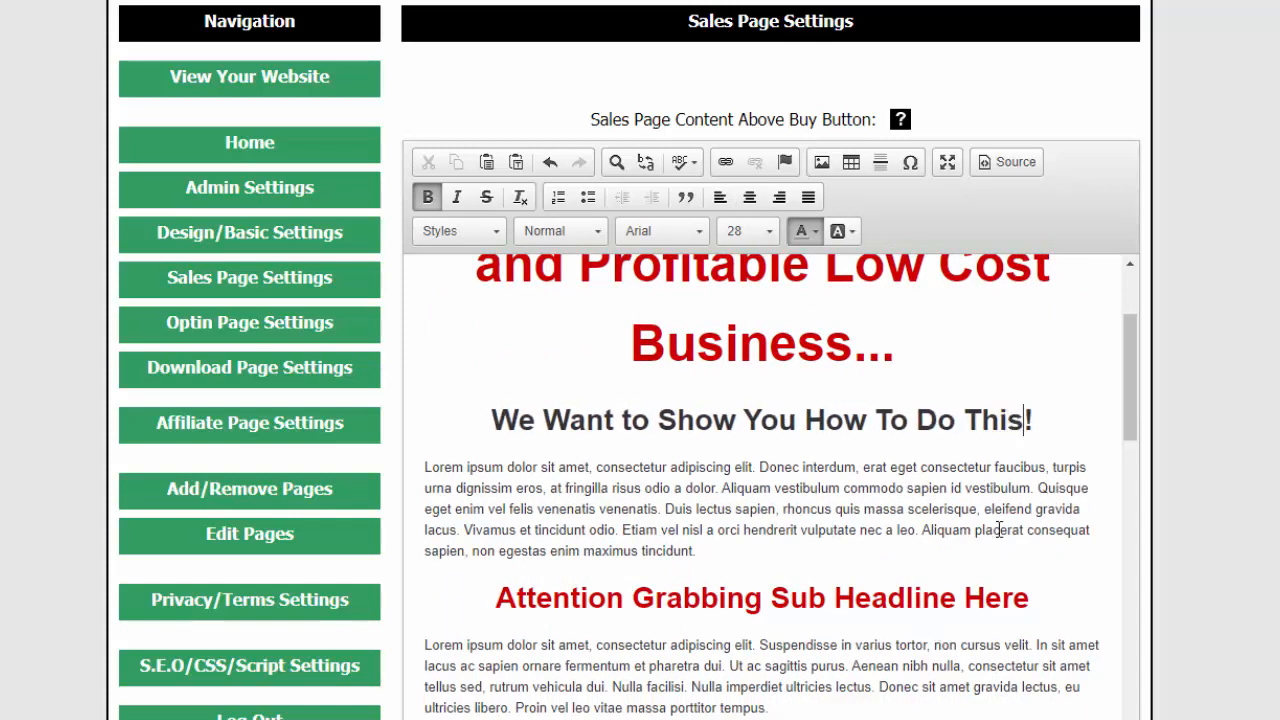
{"action": "scroll", "coordinate": [831, 458], "scroll_direction": "up", "scroll_amount": 2}
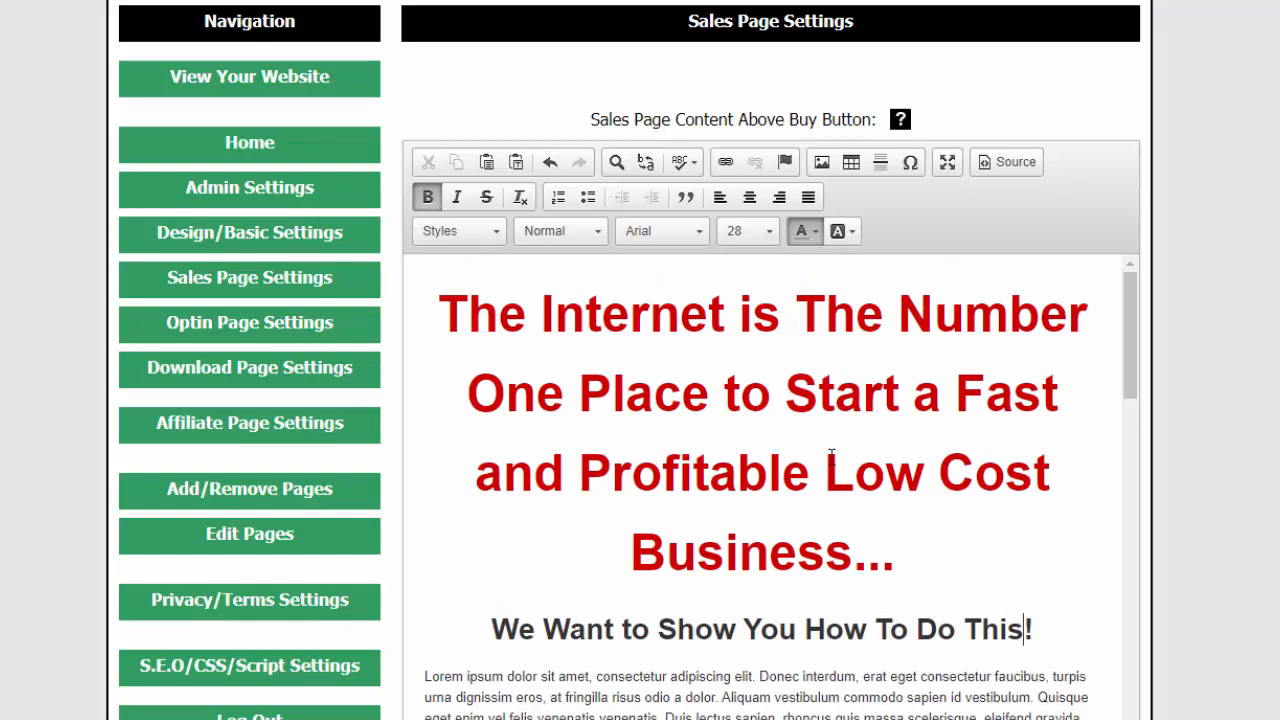
- Replace the product image under "This Product Can Help You in So Many Ways..." by uploading the file Easy-Page-Buildr-Box-Double
{"action": "scroll", "coordinate": [835, 450], "scroll_direction": "down", "scroll_amount": 10}
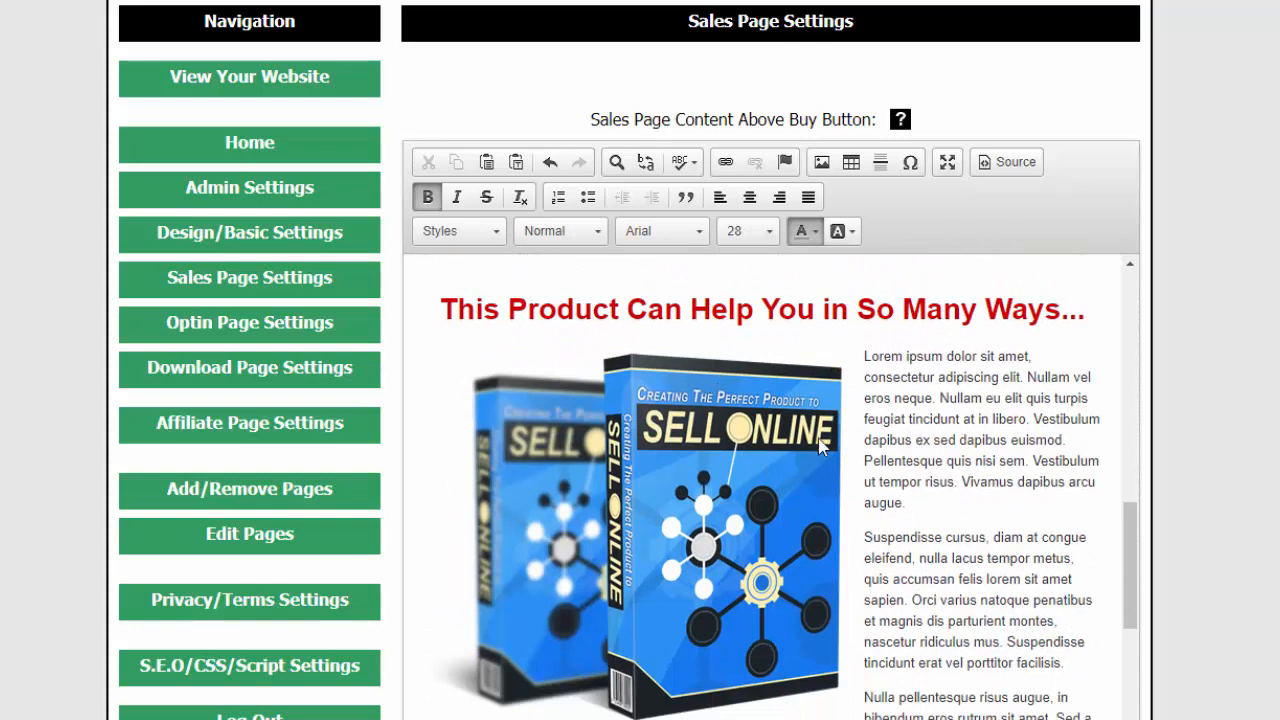
{"action": "left_click", "coordinate": [672, 486]}
{"action": "double_click", "coordinate": [670, 486]}
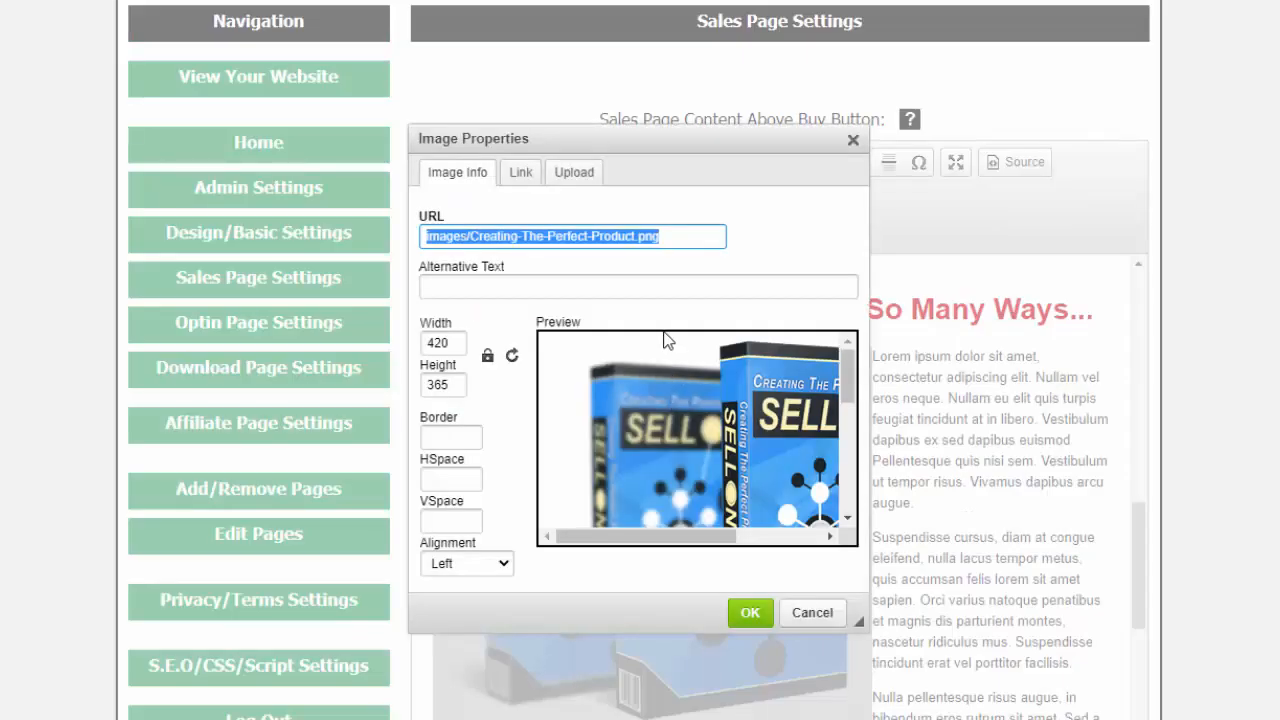
{"action": "left_click", "coordinate": [567, 184]}
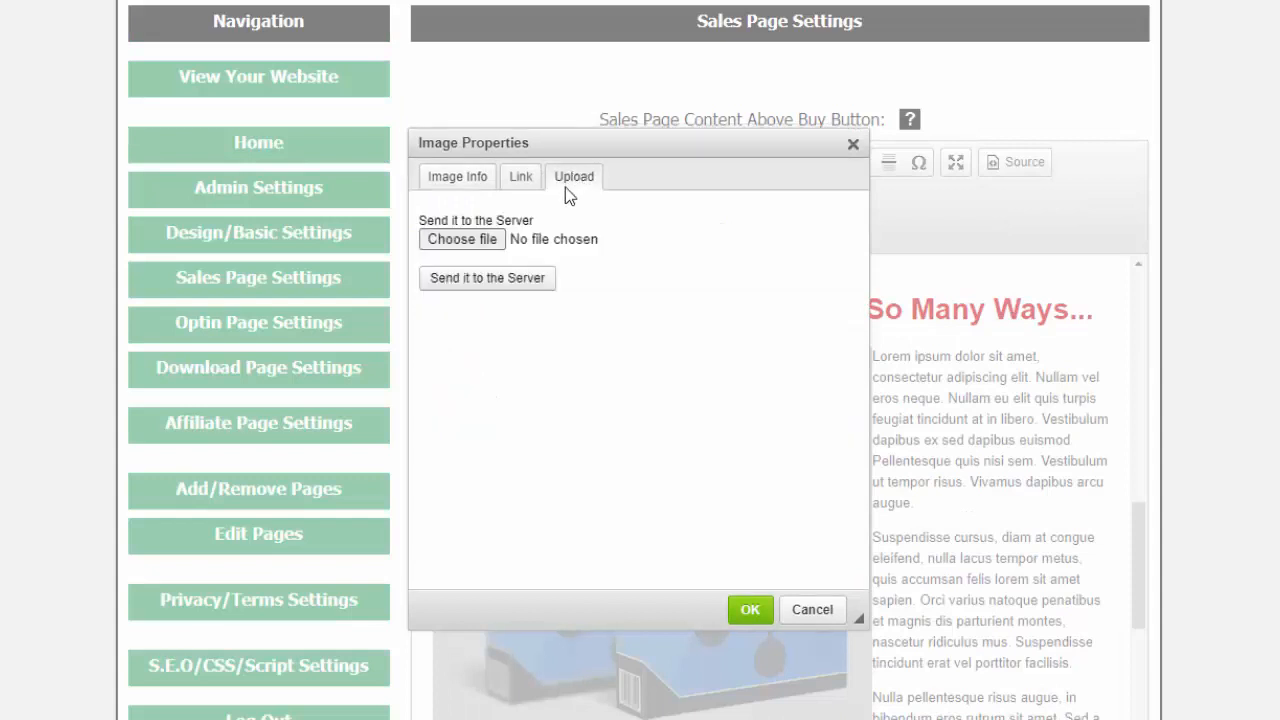
{"action": "left_click", "coordinate": [458, 239]}
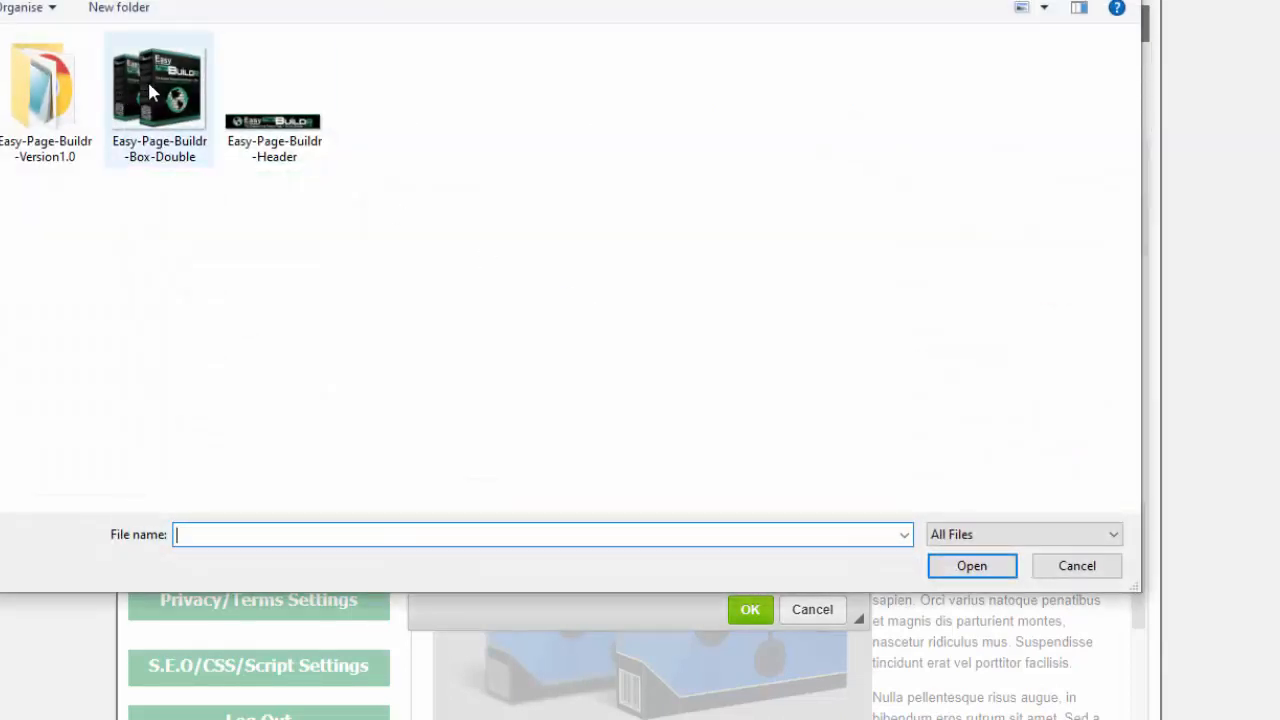
{"action": "double_click", "coordinate": [149, 88]}
{"action": "left_click", "coordinate": [480, 286]}
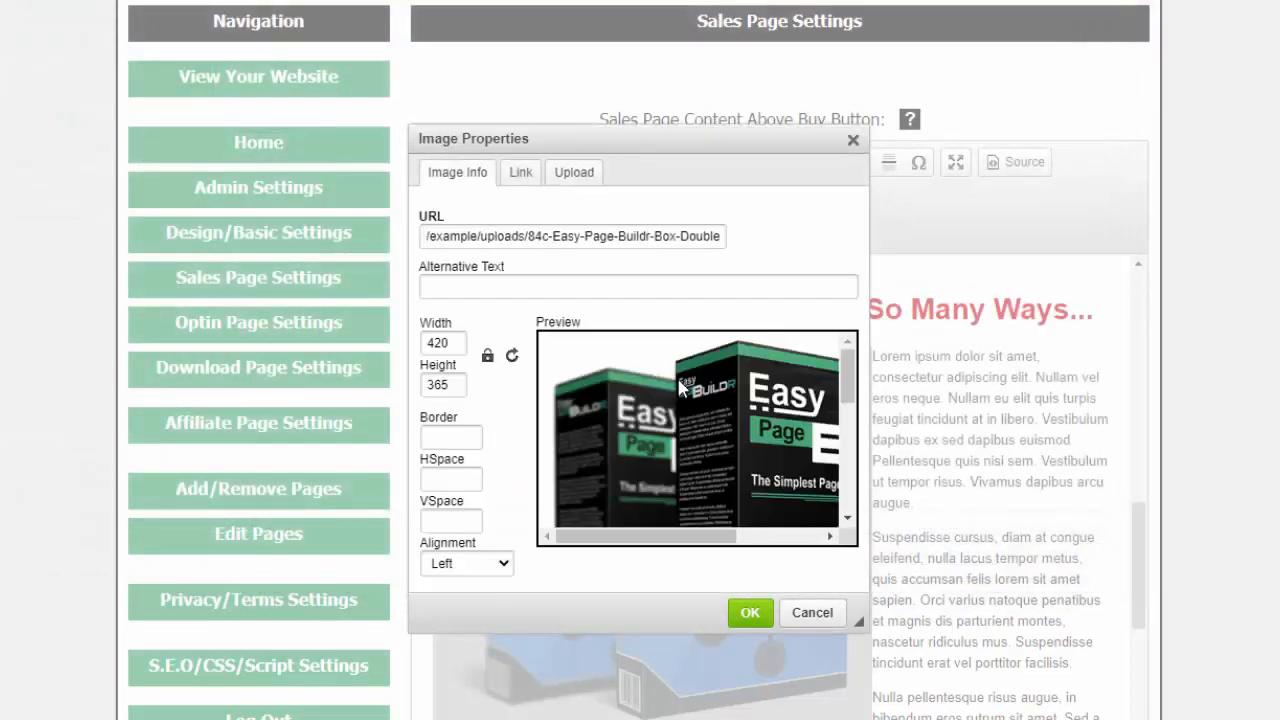
{"action": "left_click", "coordinate": [749, 611]}
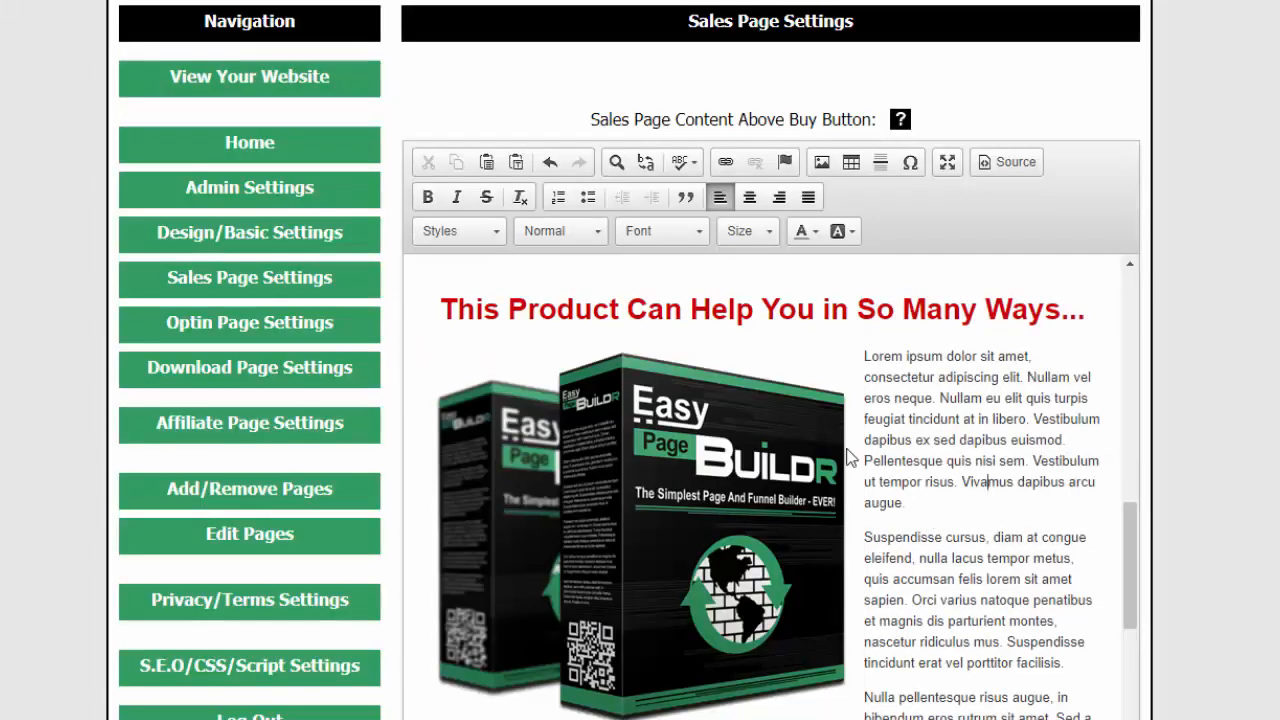
- Look over the edited sales page content and save the Sales Page Settings
{"action": "scroll", "coordinate": [970, 548], "scroll_direction": "down", "scroll_amount": 4}
{"action": "scroll", "coordinate": [903, 486], "scroll_direction": "up", "scroll_amount": 7}
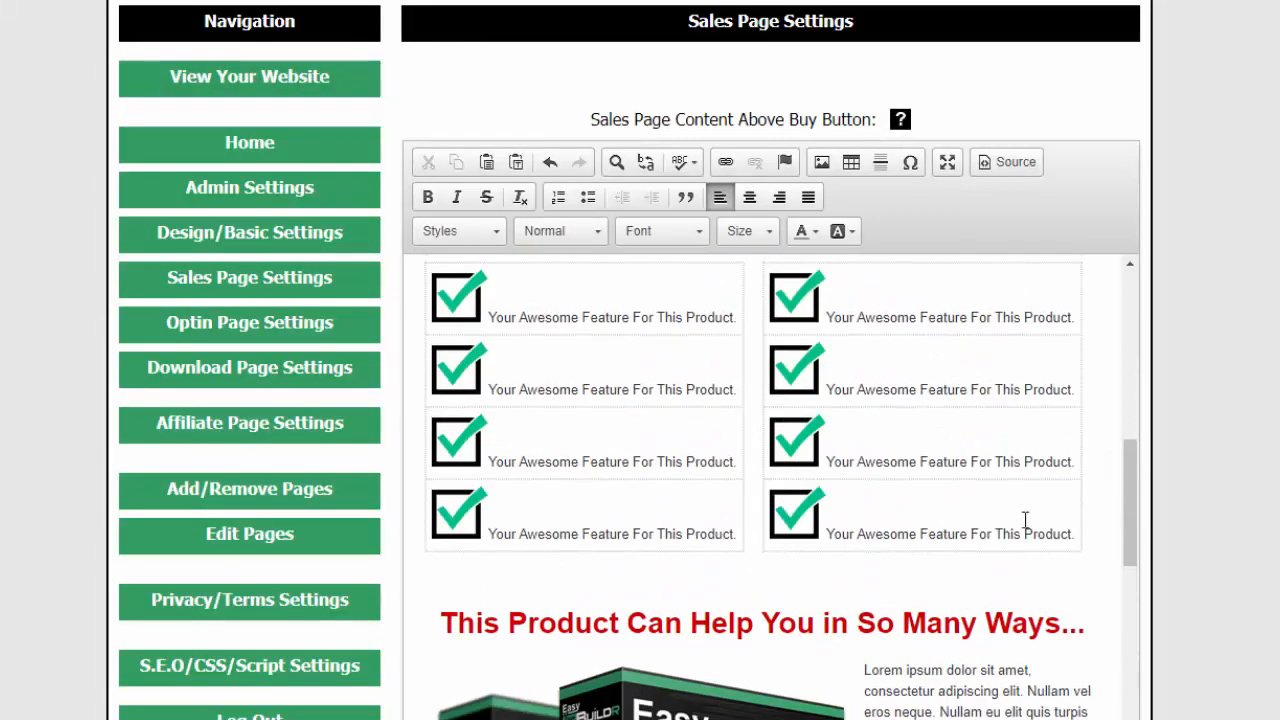
{"action": "scroll", "coordinate": [1210, 640], "scroll_direction": "down", "scroll_amount": 7}
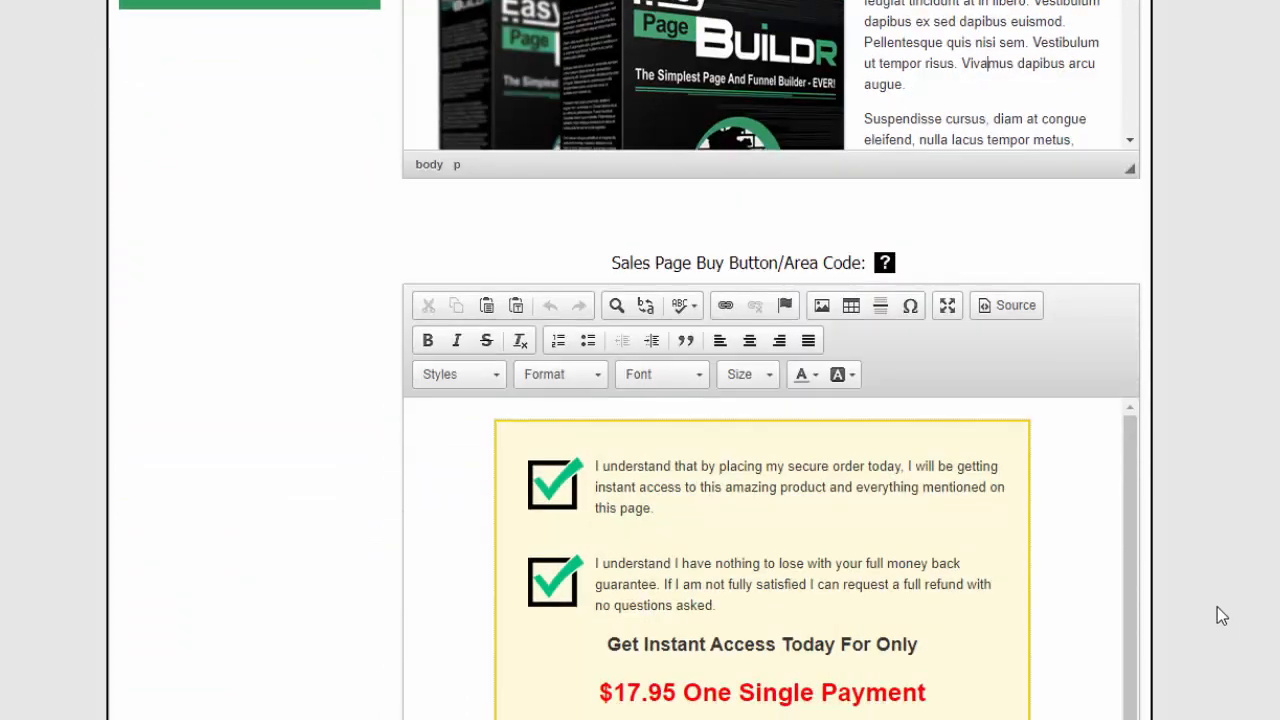
{"action": "scroll", "coordinate": [1217, 607], "scroll_direction": "up", "scroll_amount": 7}
{"action": "scroll", "coordinate": [1217, 592], "scroll_direction": "down", "scroll_amount": 10}
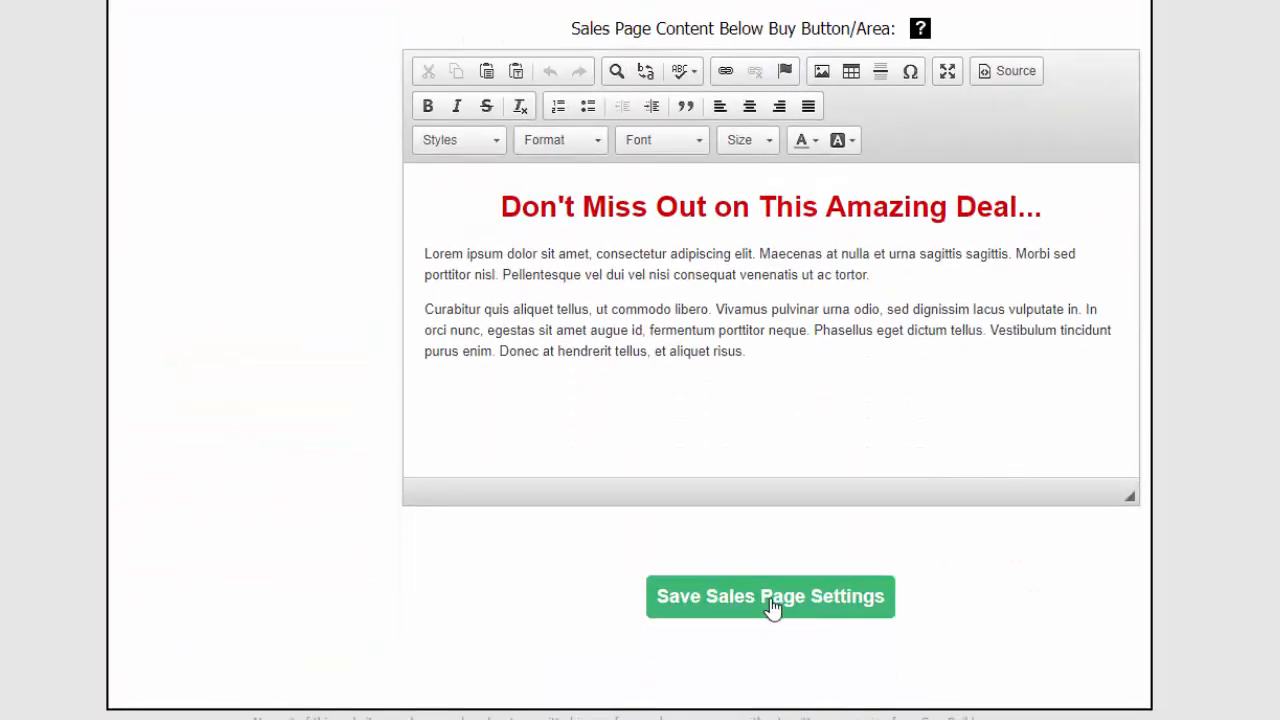
{"action": "left_click", "coordinate": [772, 606]}
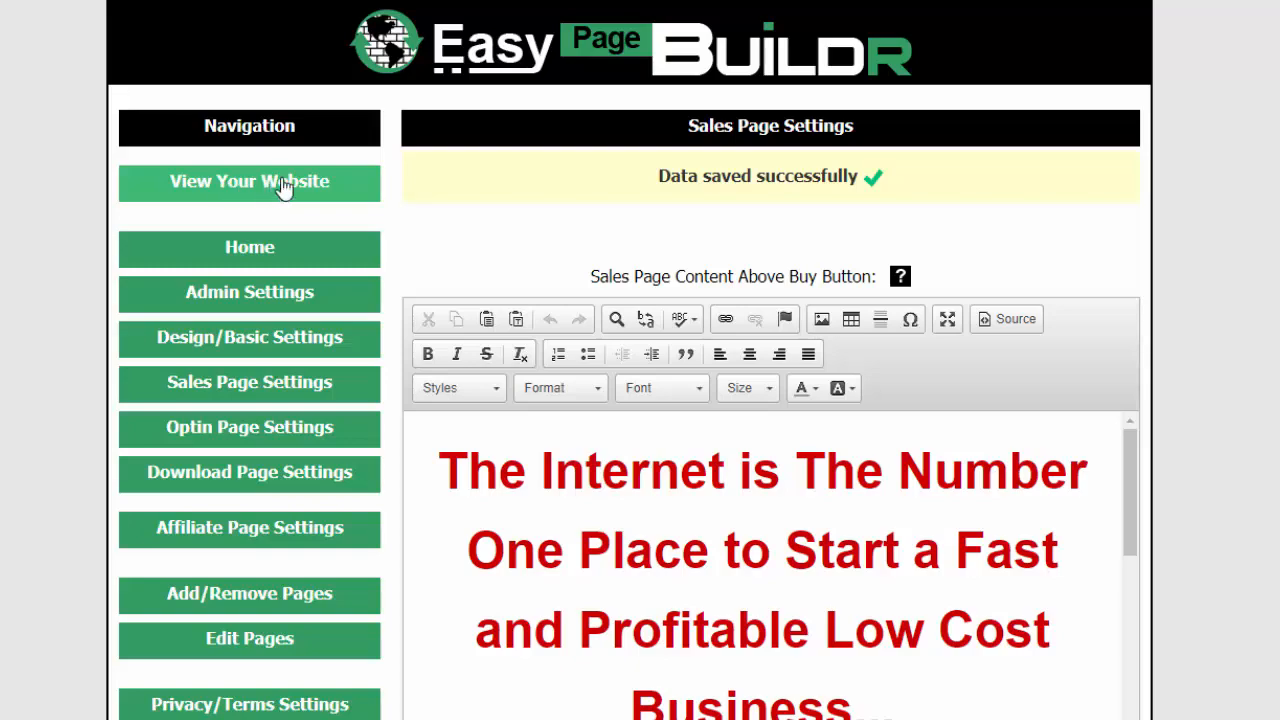
- Open the live website and check the edited headlines, product image and order area on the sales page
{"action": "left_click", "coordinate": [283, 186]}
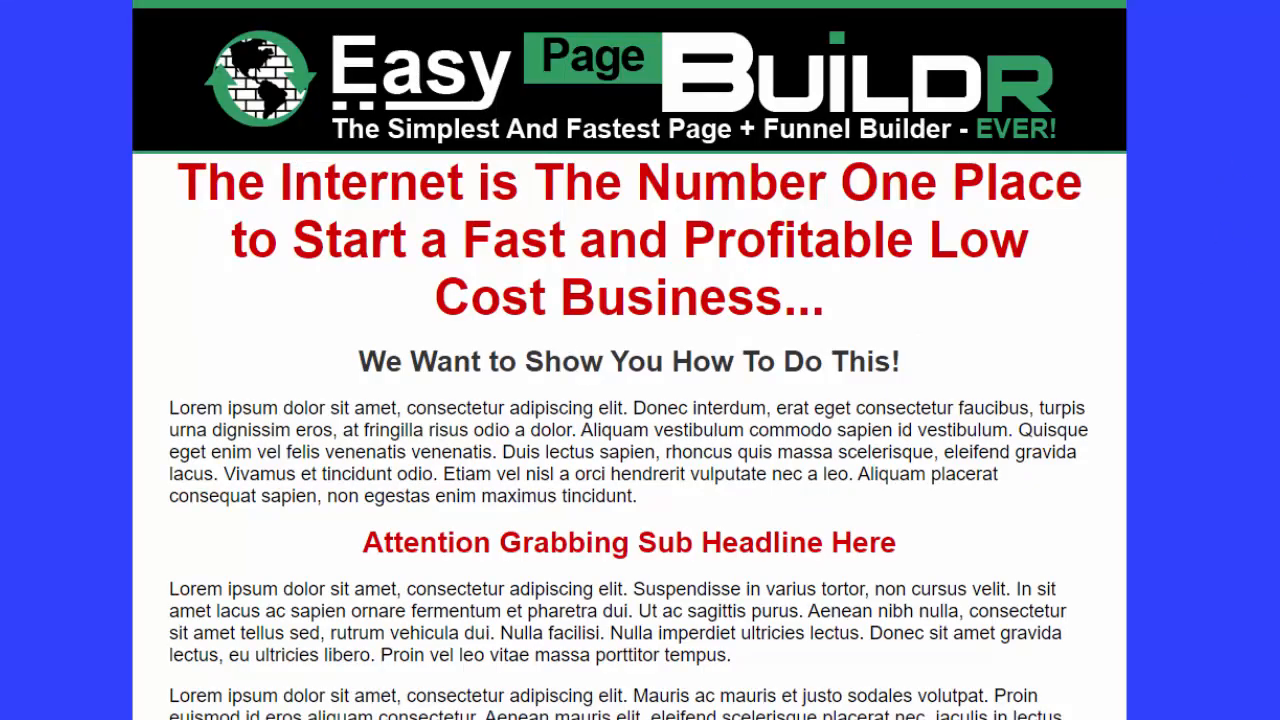
{"action": "scroll", "coordinate": [721, 313], "scroll_direction": "down", "scroll_amount": 10}
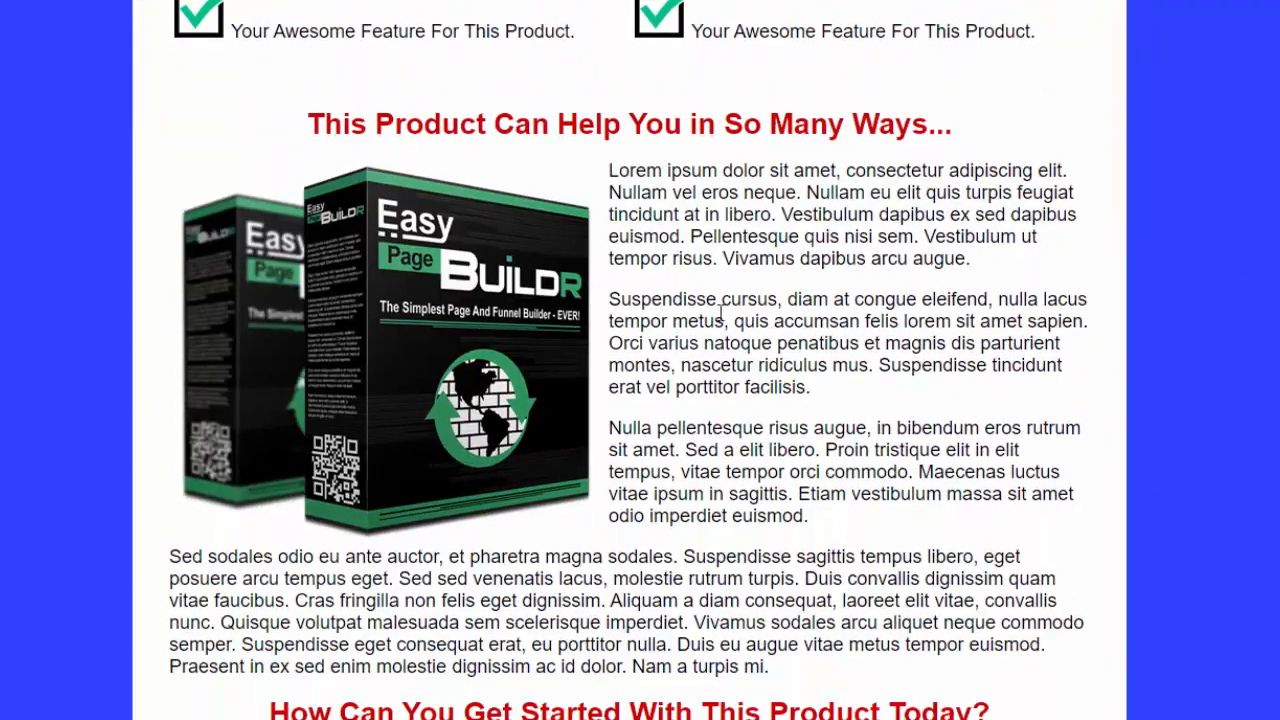
{"action": "scroll", "coordinate": [654, 380], "scroll_direction": "up", "scroll_amount": 7}
{"action": "scroll", "coordinate": [652, 388], "scroll_direction": "down", "scroll_amount": 1}
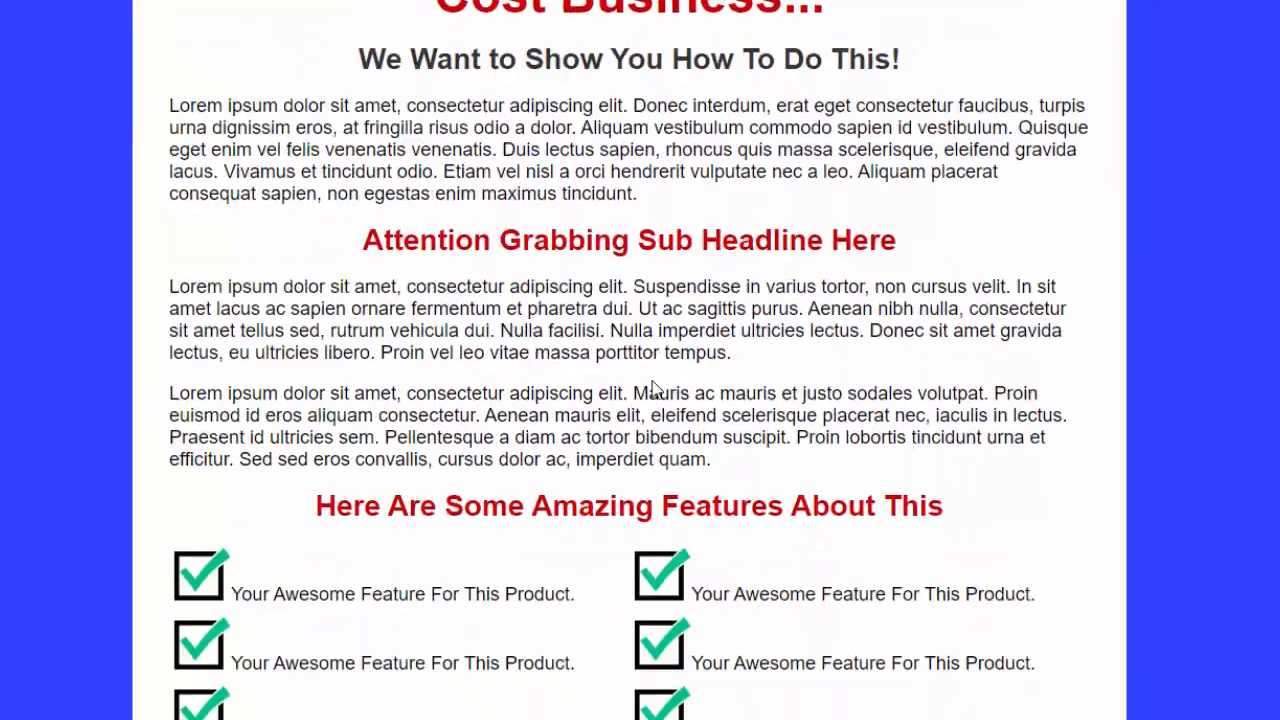
{"action": "scroll", "coordinate": [652, 388], "scroll_direction": "down", "scroll_amount": 7}
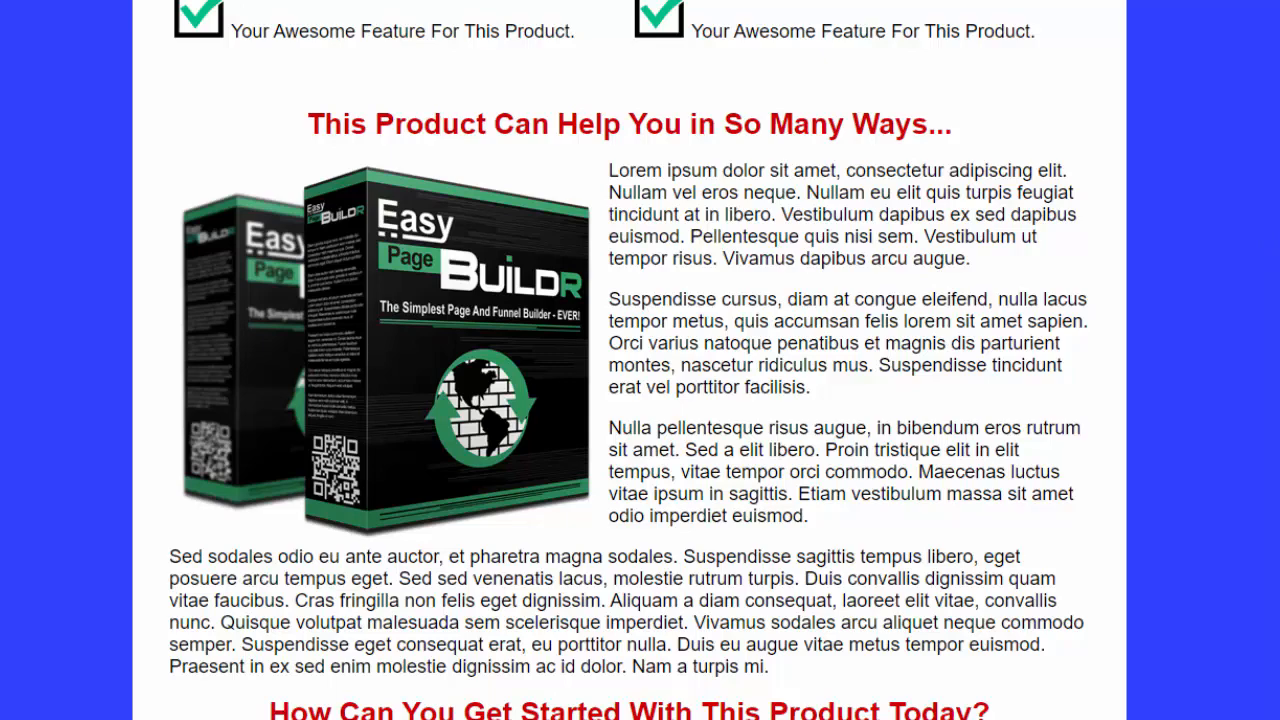
{"action": "scroll", "coordinate": [583, 236], "scroll_direction": "up", "scroll_amount": 10}
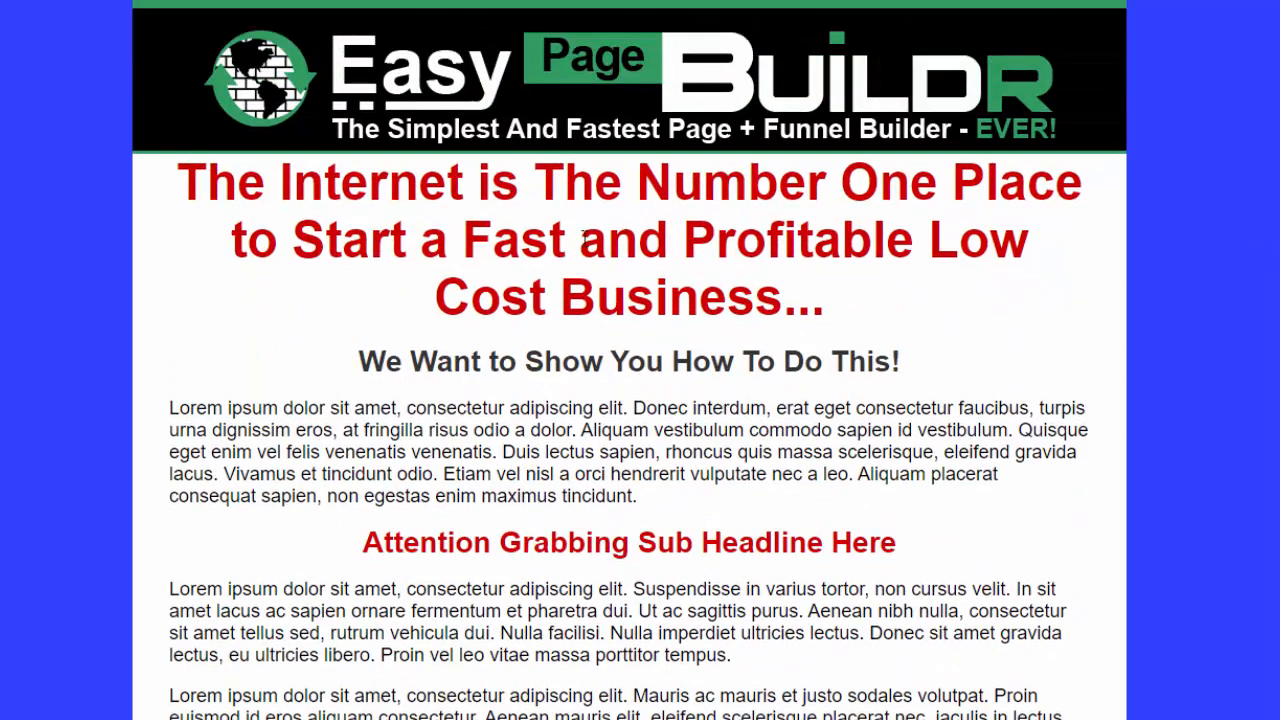
{"action": "left_click_drag", "start_coordinate": [892, 362], "coordinate": [745, 362]}
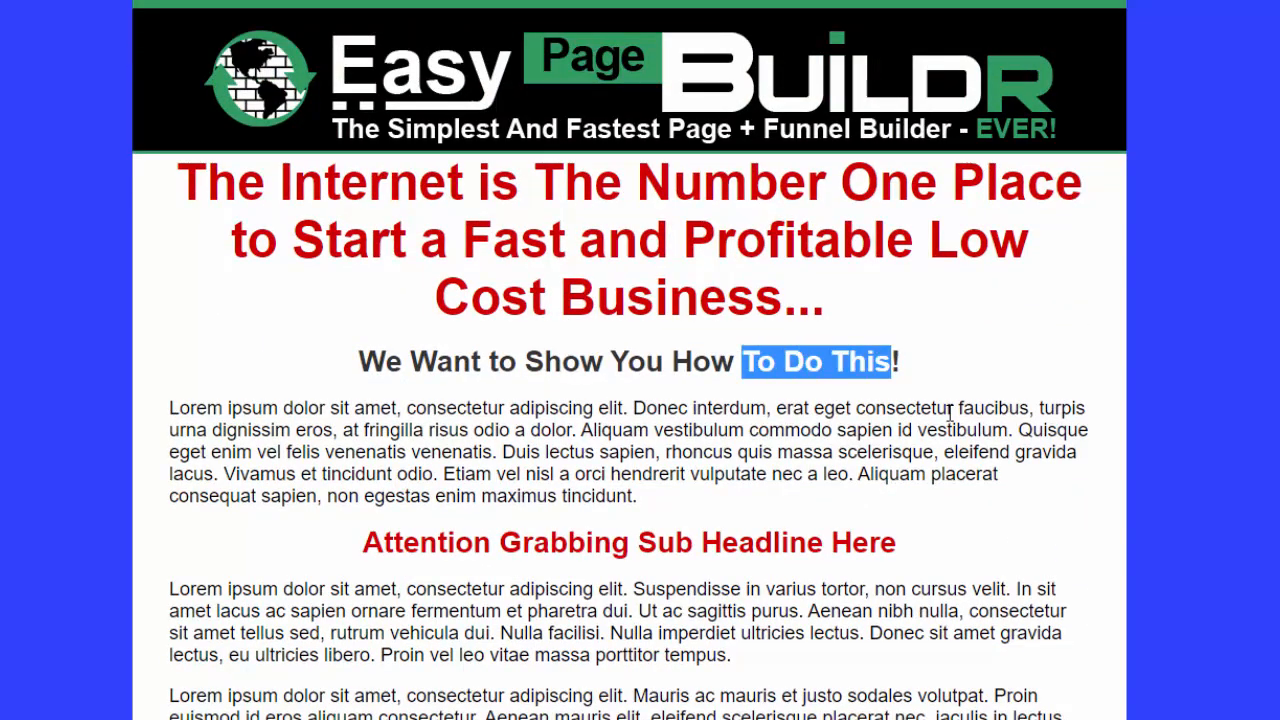
{"action": "left_click", "coordinate": [950, 414]}
{"action": "scroll", "coordinate": [1092, 407], "scroll_direction": "down", "scroll_amount": 9}
{"action": "scroll", "coordinate": [1090, 397], "scroll_direction": "down", "scroll_amount": 10}
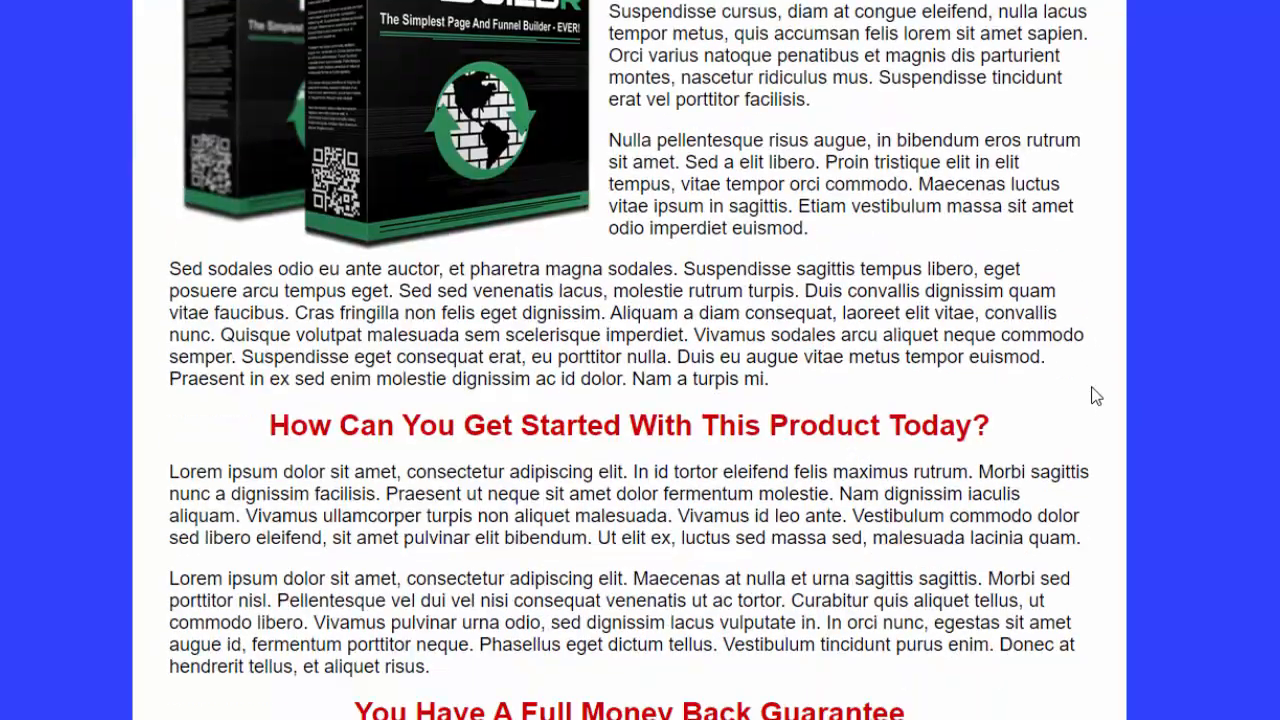
{"action": "scroll", "coordinate": [1035, 355], "scroll_direction": "down", "scroll_amount": 4}
{"action": "scroll", "coordinate": [1035, 357], "scroll_direction": "down", "scroll_amount": 3}
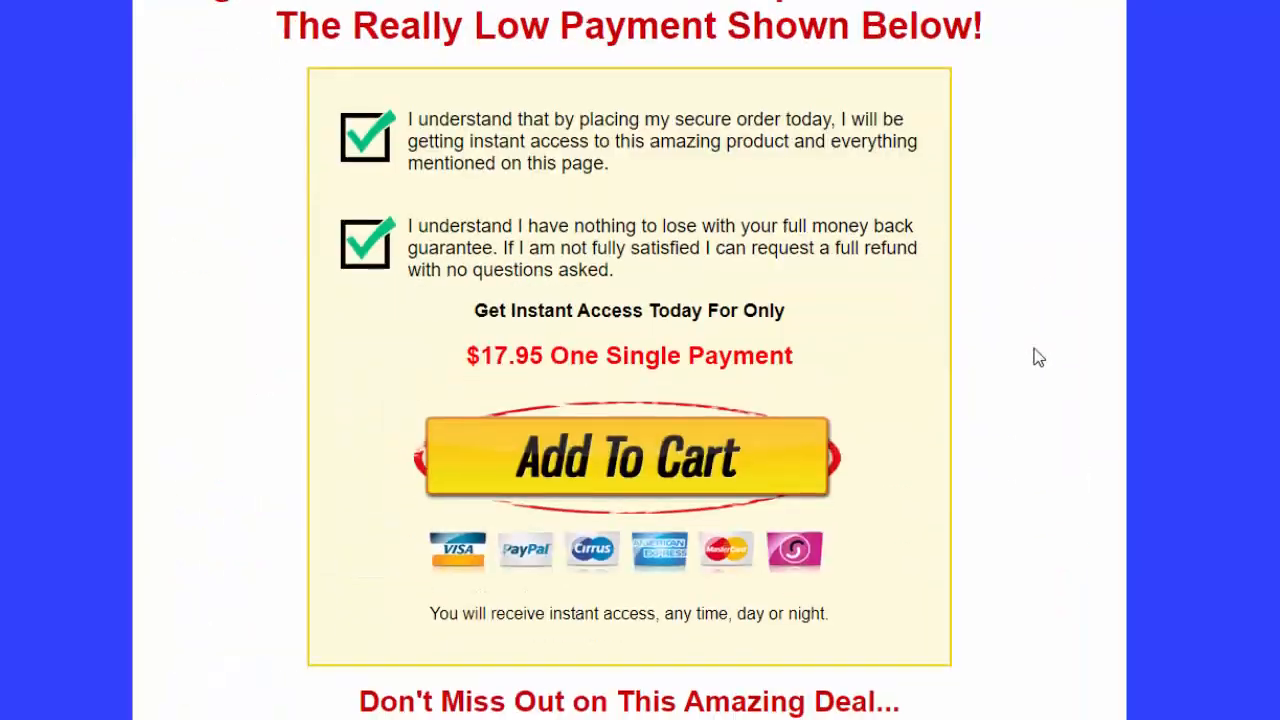
{"action": "scroll", "coordinate": [1035, 357], "scroll_direction": "up", "scroll_amount": 6}
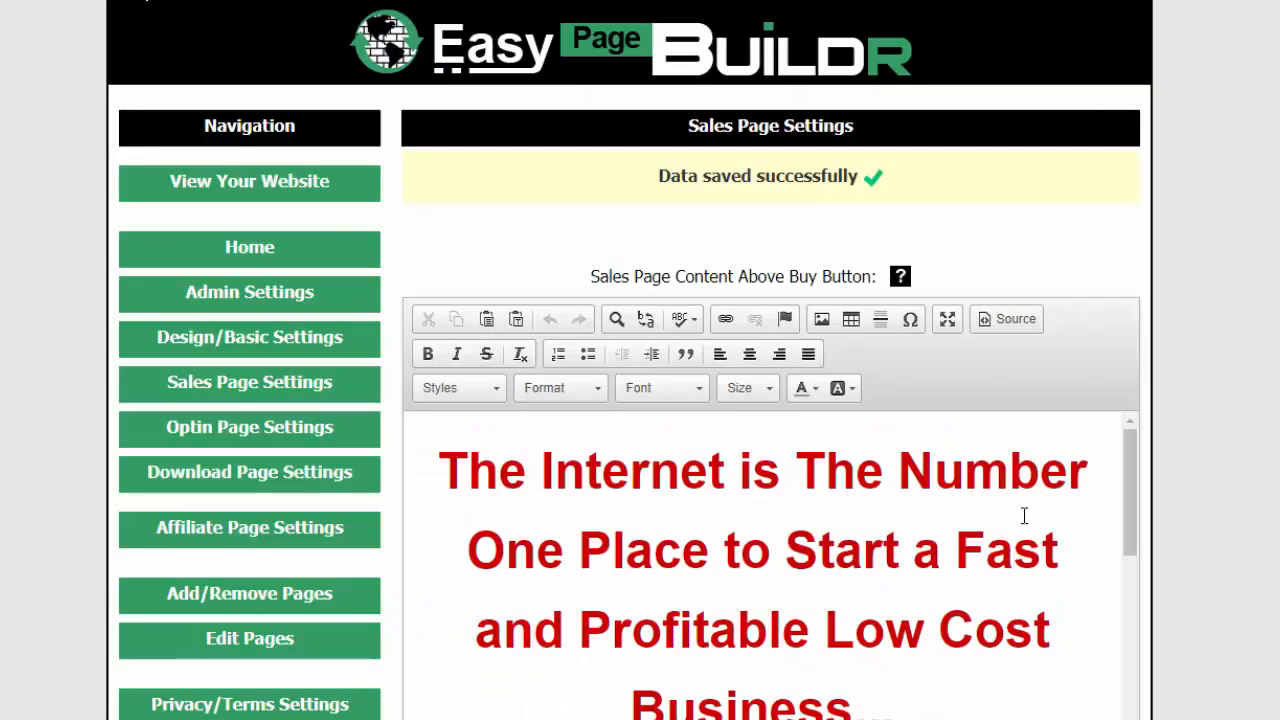
- Review the sales page's buy button area, inspecting the link options of the Add To Cart image without entering a URL
{"action": "scroll", "coordinate": [1198, 462], "scroll_direction": "down", "scroll_amount": 6}
{"action": "scroll", "coordinate": [992, 310], "scroll_direction": "down", "scroll_amount": 10}
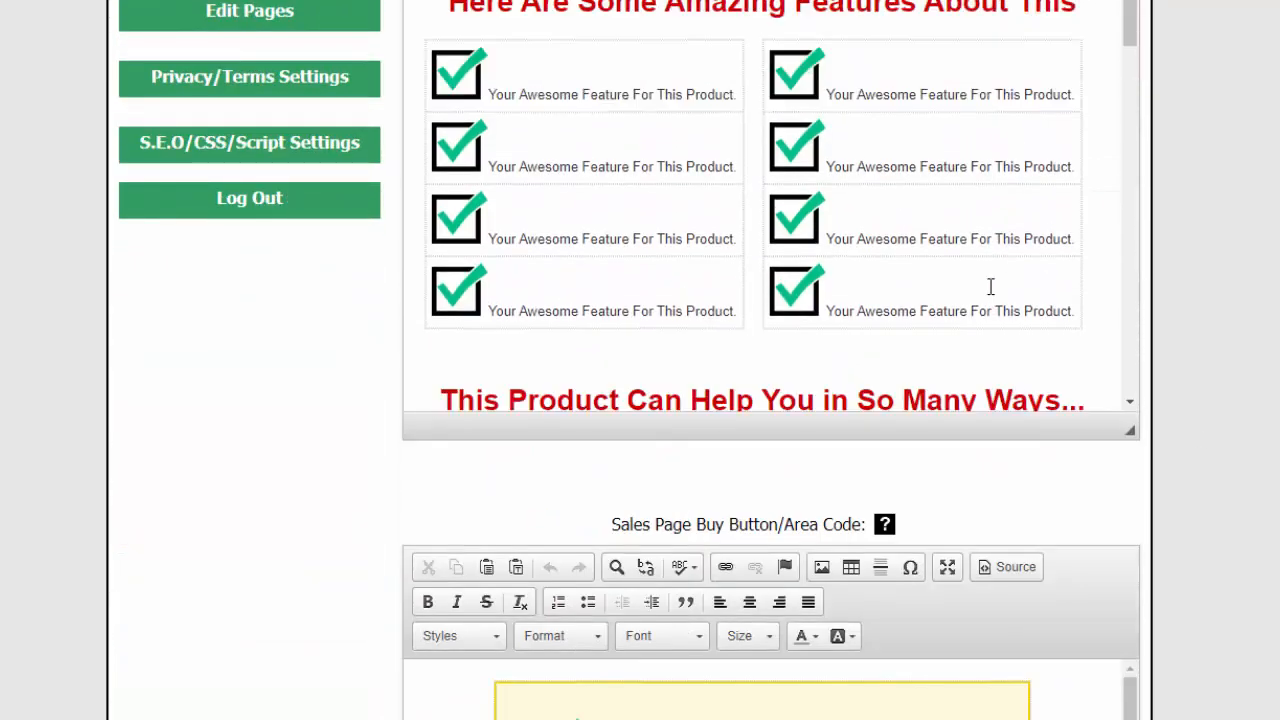
{"action": "scroll", "coordinate": [894, 283], "scroll_direction": "down", "scroll_amount": 12}
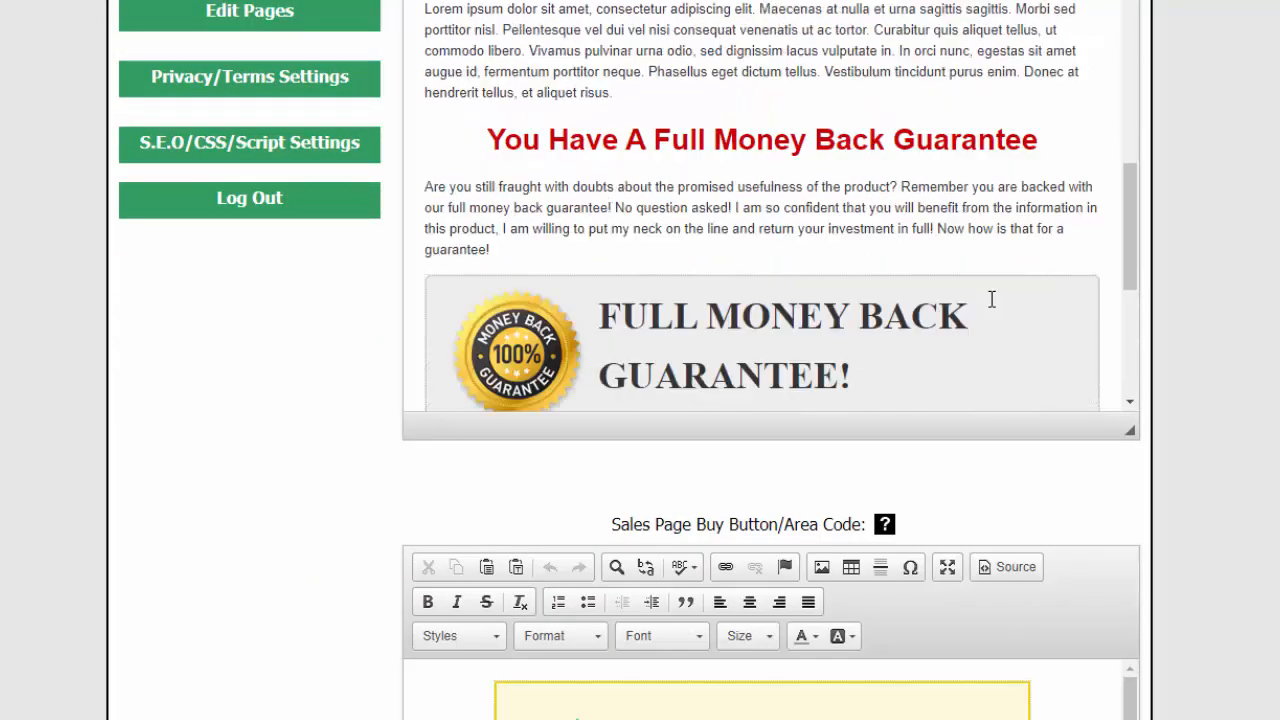
{"action": "scroll", "coordinate": [1200, 338], "scroll_direction": "down", "scroll_amount": 5}
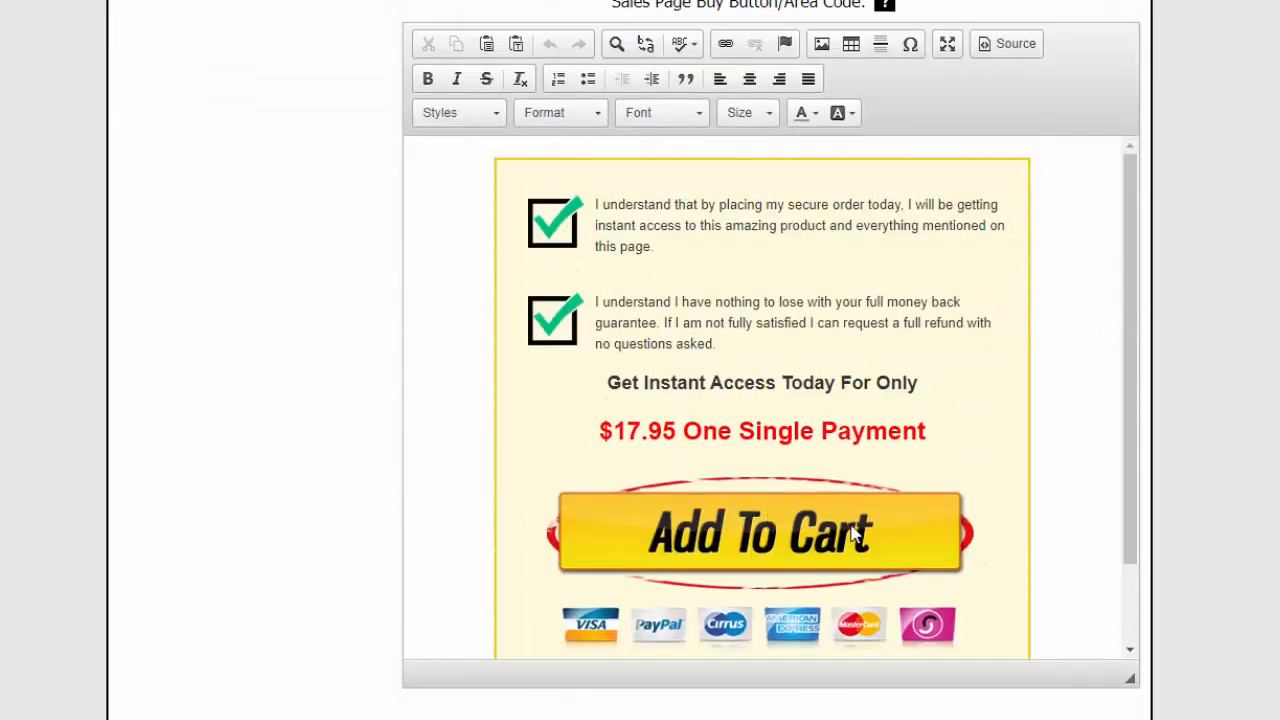
{"action": "double_click", "coordinate": [786, 532]}
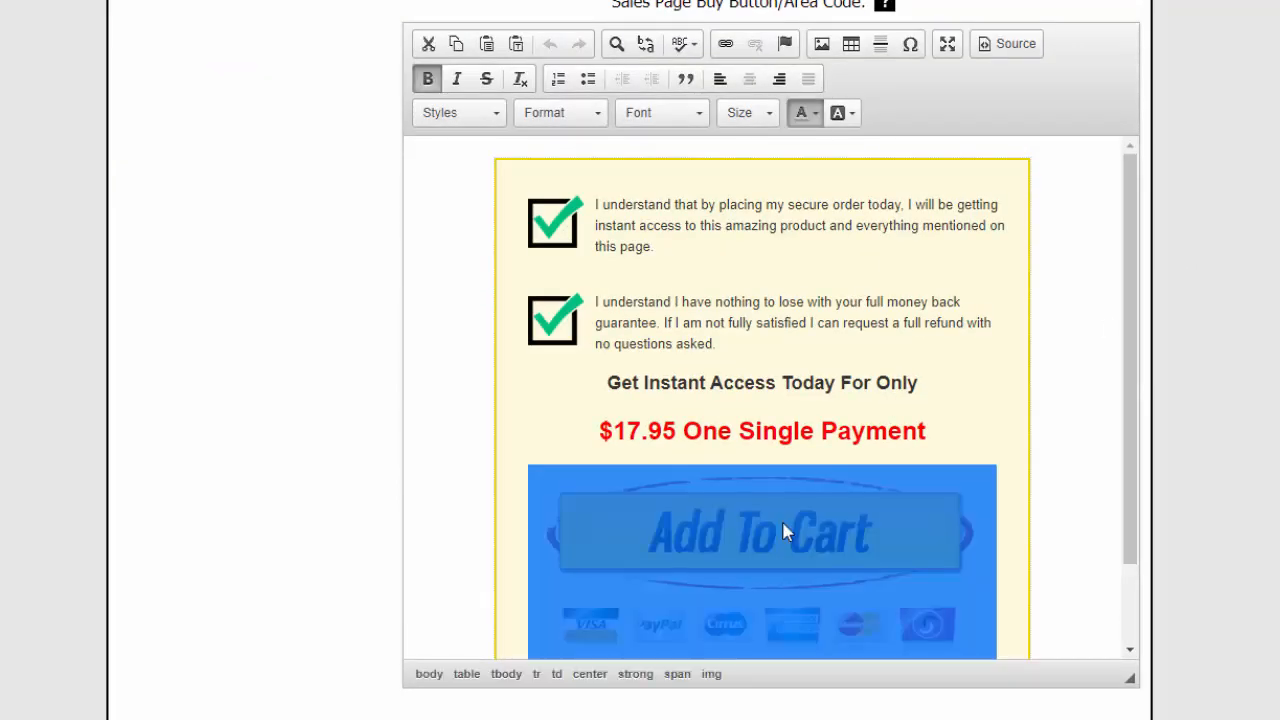
{"action": "left_click", "coordinate": [520, 172]}
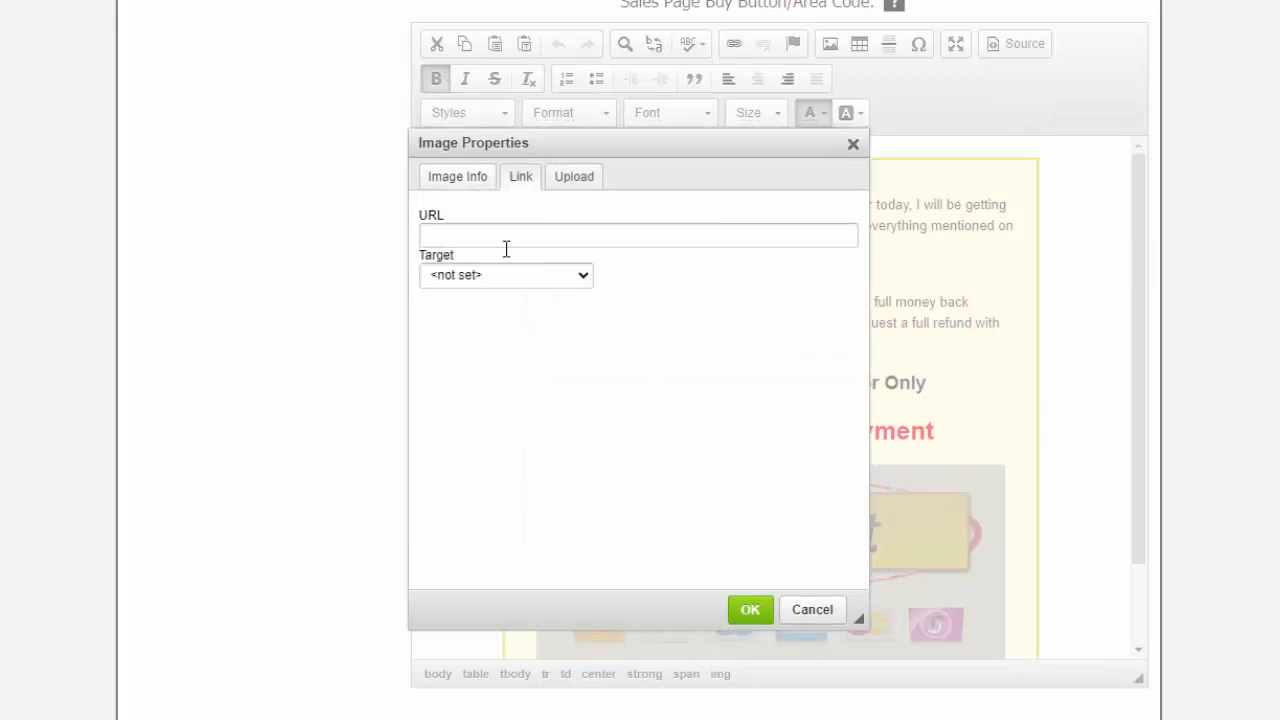
{"action": "left_click", "coordinate": [853, 143]}
{"action": "left_click", "coordinate": [1018, 455]}
{"action": "scroll", "coordinate": [1050, 500], "scroll_direction": "down", "scroll_amount": 3}
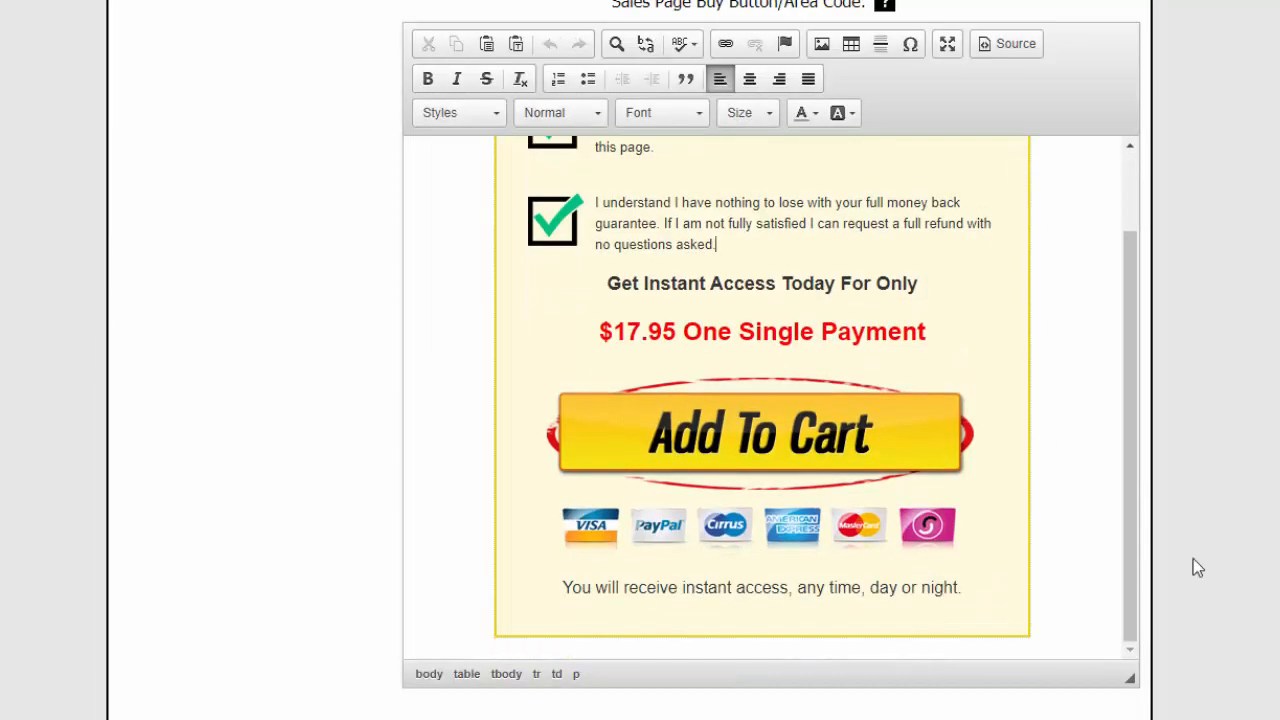
- Look over the sales page content below the buy button area
{"action": "scroll", "coordinate": [1193, 558], "scroll_direction": "down", "scroll_amount": 6}
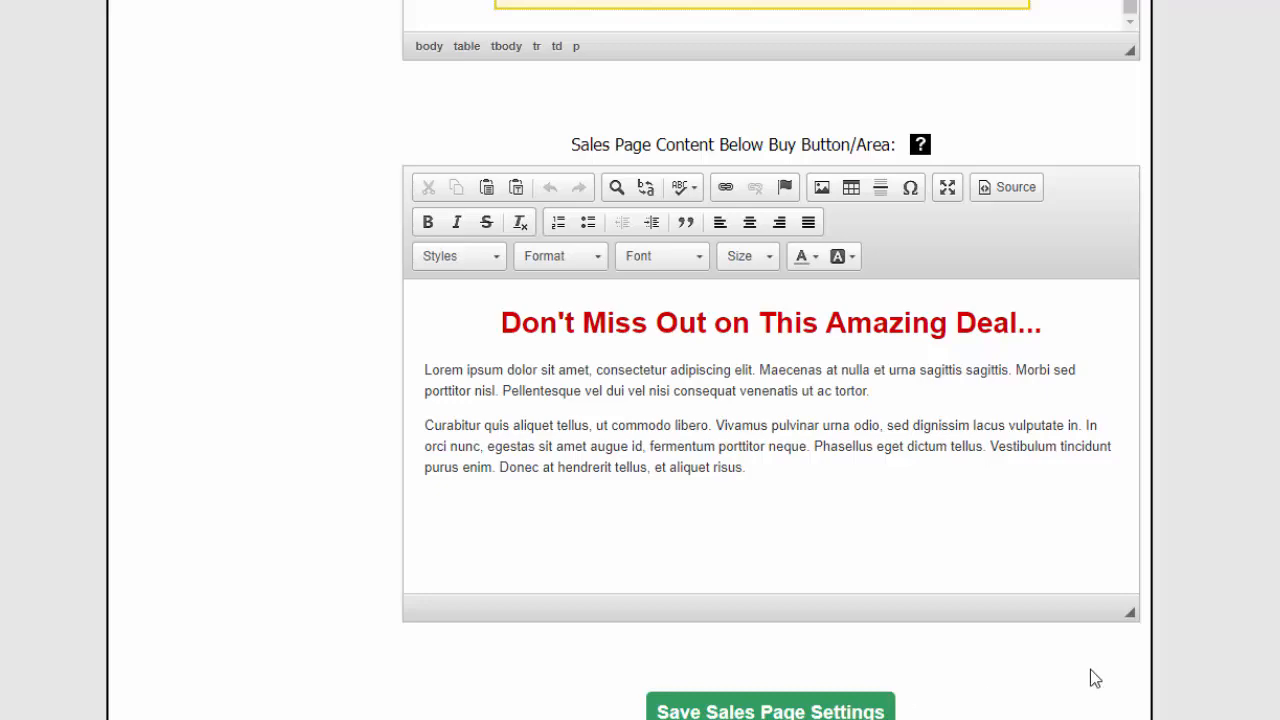
{"action": "scroll", "coordinate": [1226, 640], "scroll_direction": "up", "scroll_amount": 6}
{"action": "scroll", "coordinate": [1240, 632], "scroll_direction": "up", "scroll_amount": 3}
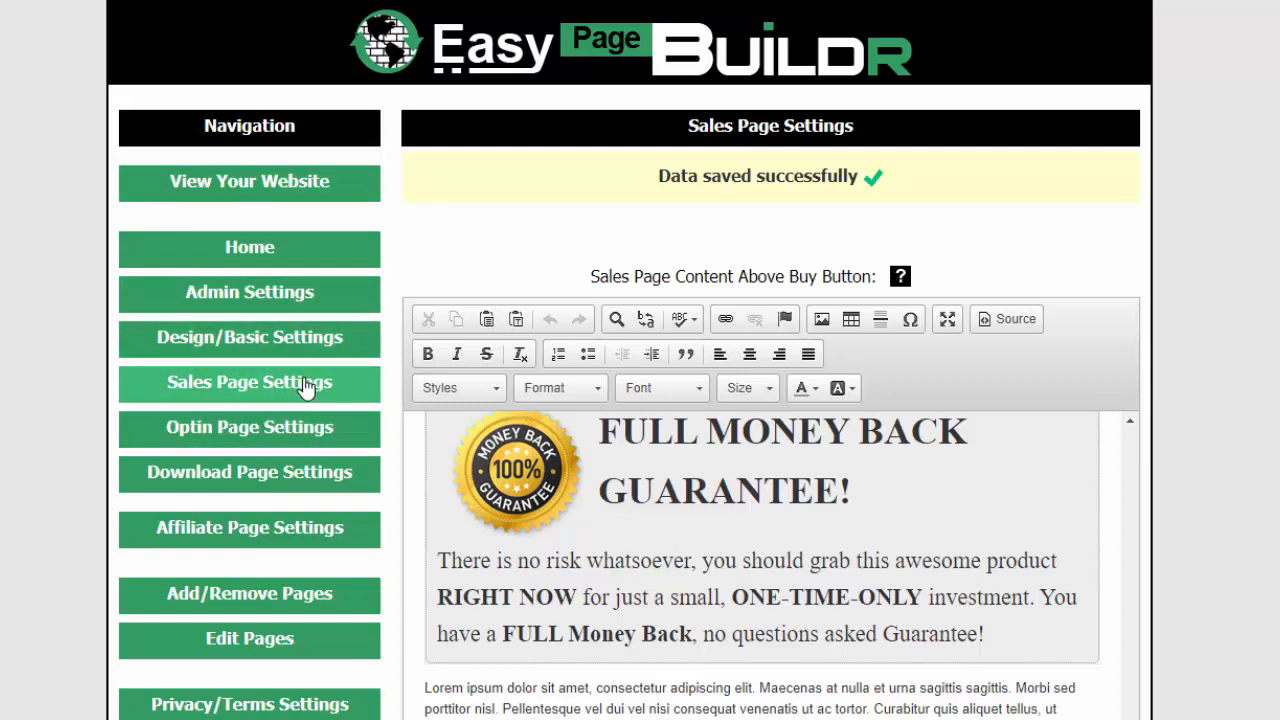
- Open the Optin Page Settings, view the live optin page and examine the folder part of its web address
{"action": "left_click", "coordinate": [255, 432]}
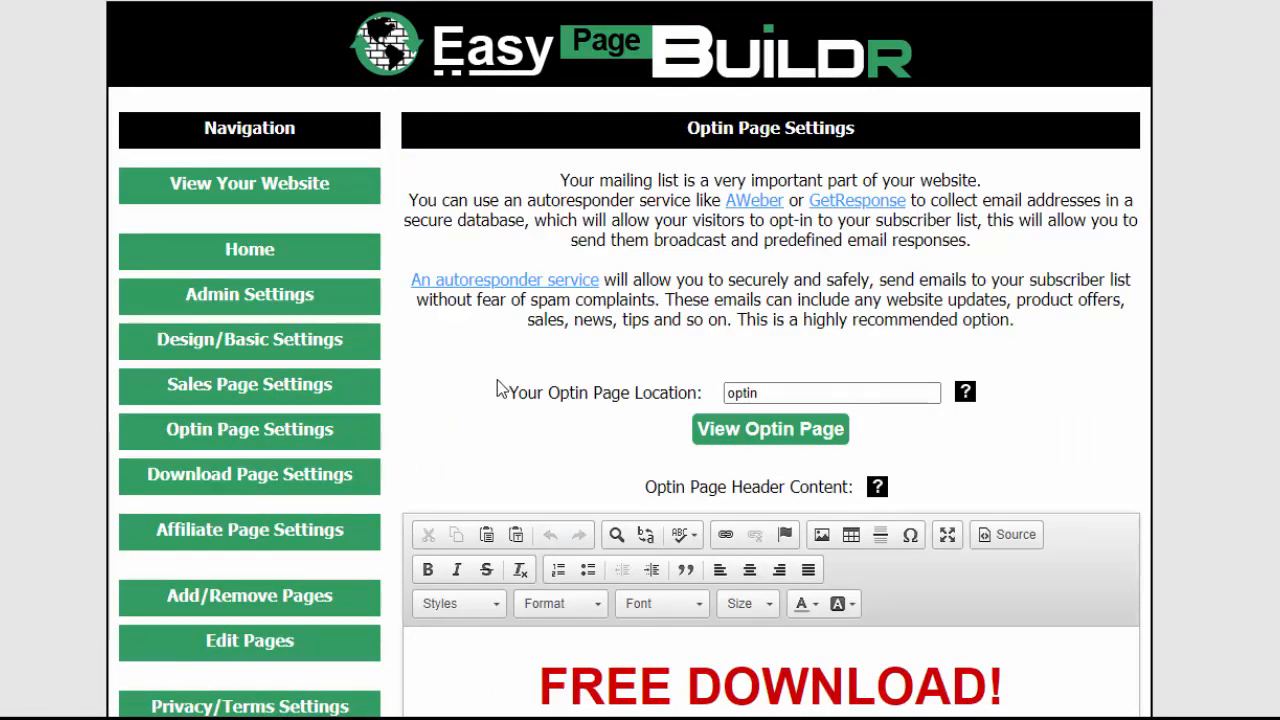
{"action": "left_click", "coordinate": [742, 394]}
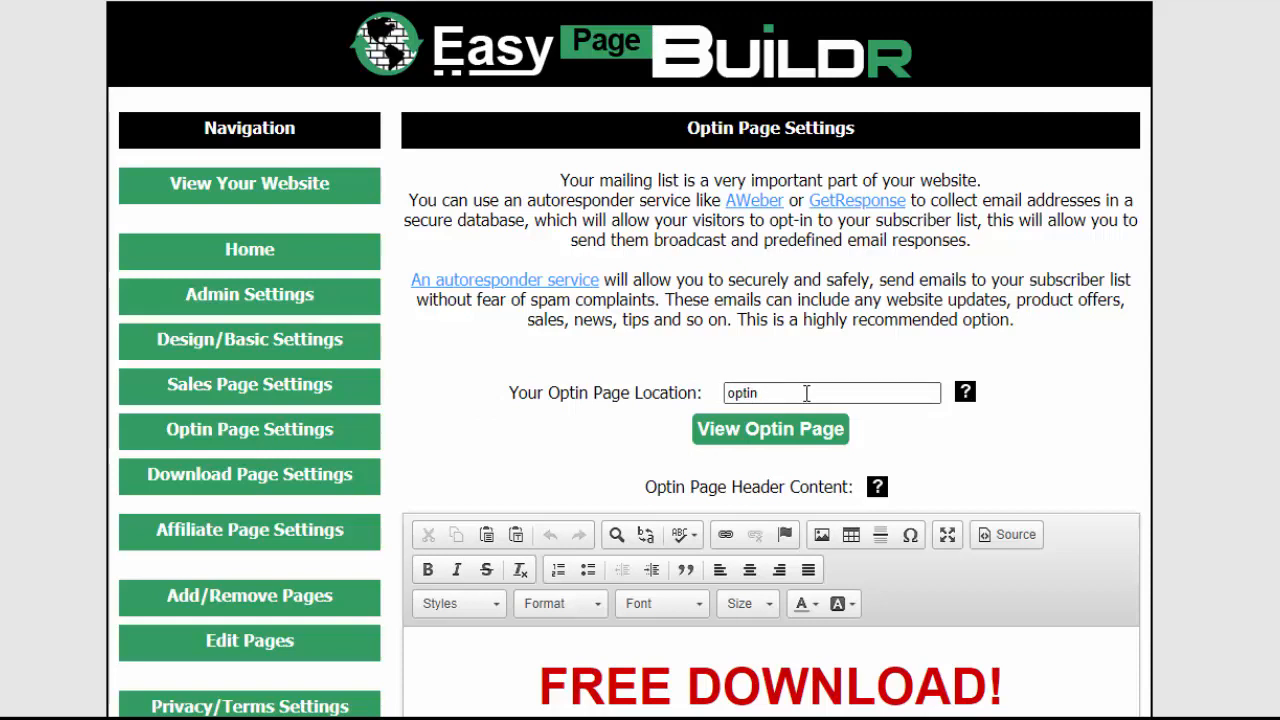
{"action": "left_click", "coordinate": [753, 438]}
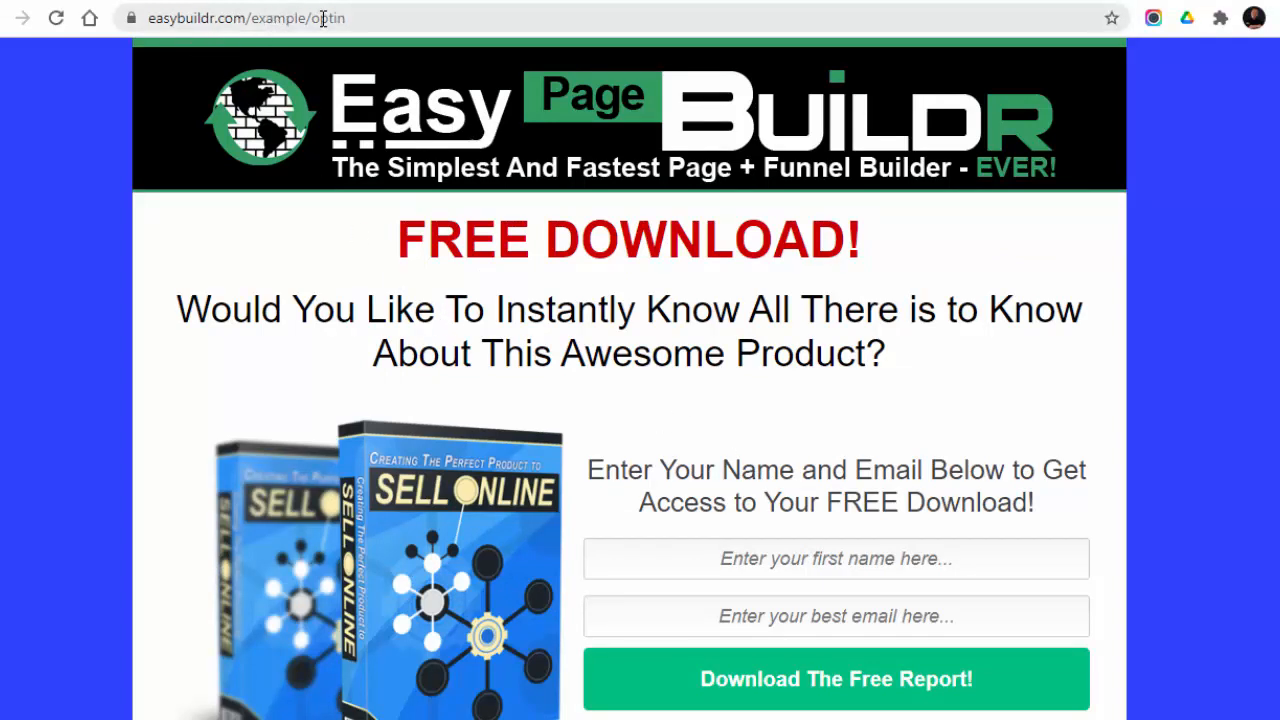
{"action": "left_click_drag", "start_coordinate": [308, 14], "coordinate": [251, 17]}
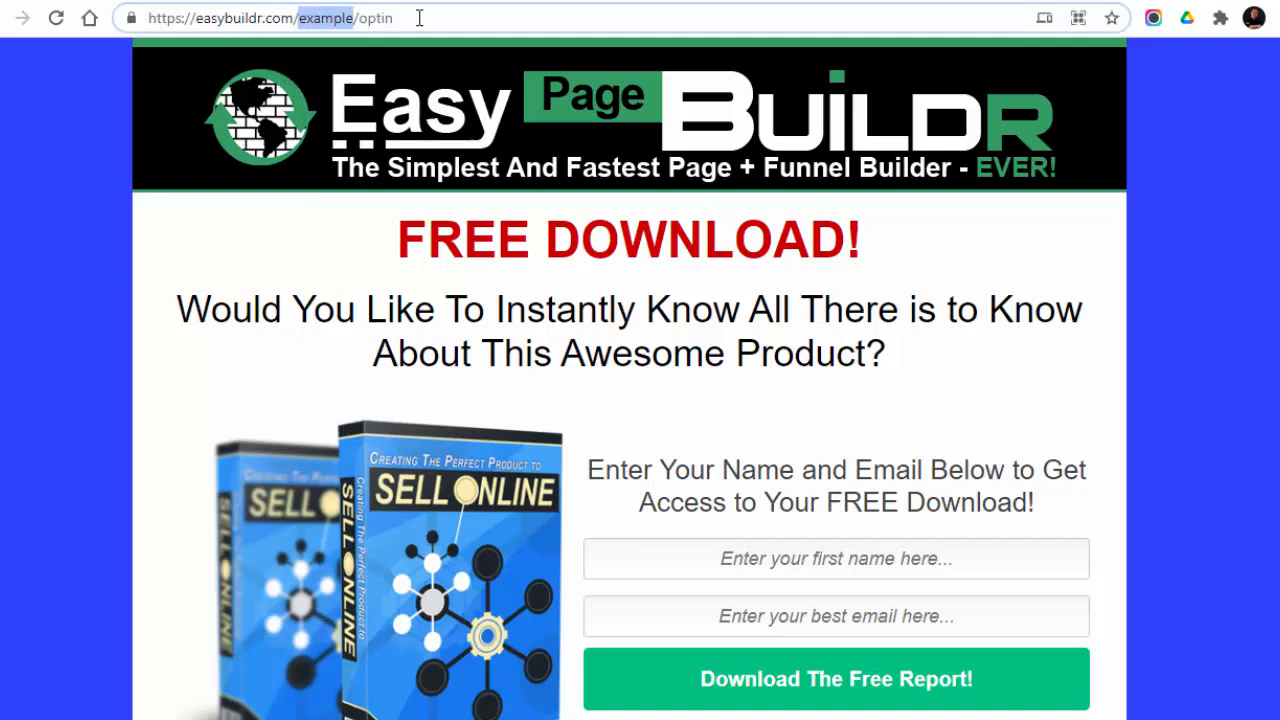
- Change the optin page location to "free" and save the optin form settings
{"action": "left_click_drag", "start_coordinate": [422, 17], "coordinate": [360, 18]}
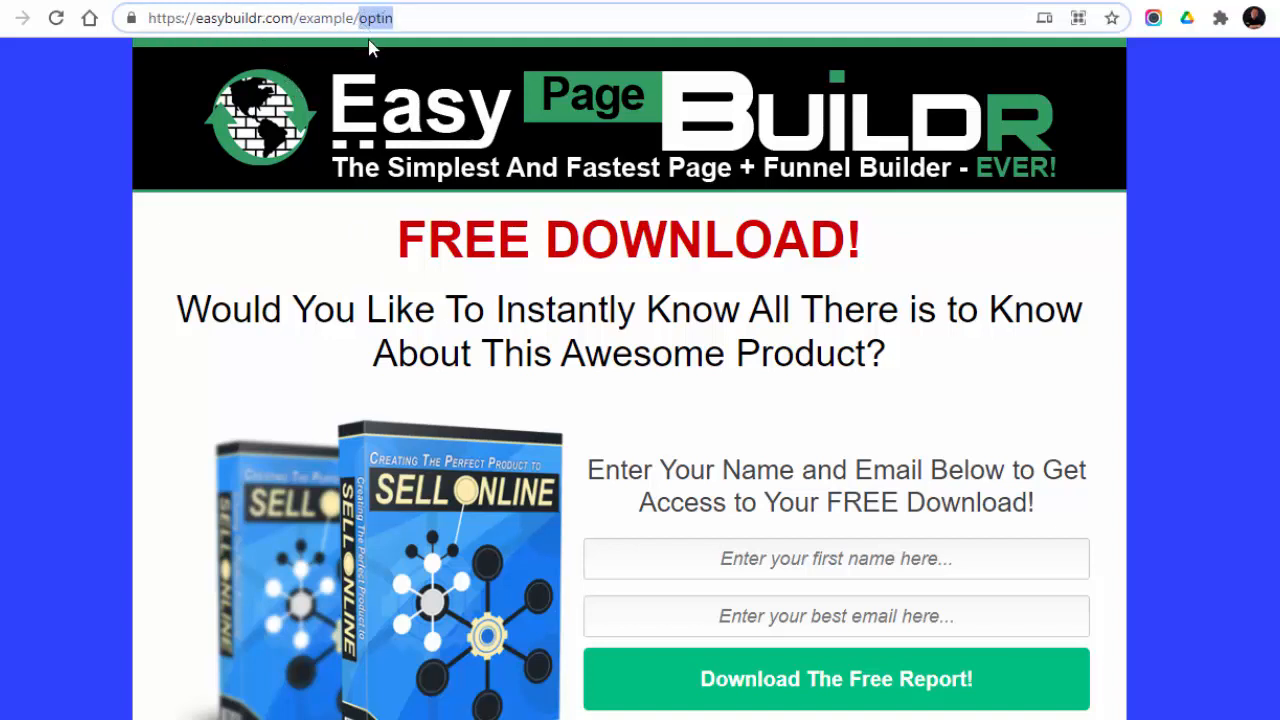
{"action": "left_click", "coordinate": [419, 18]}
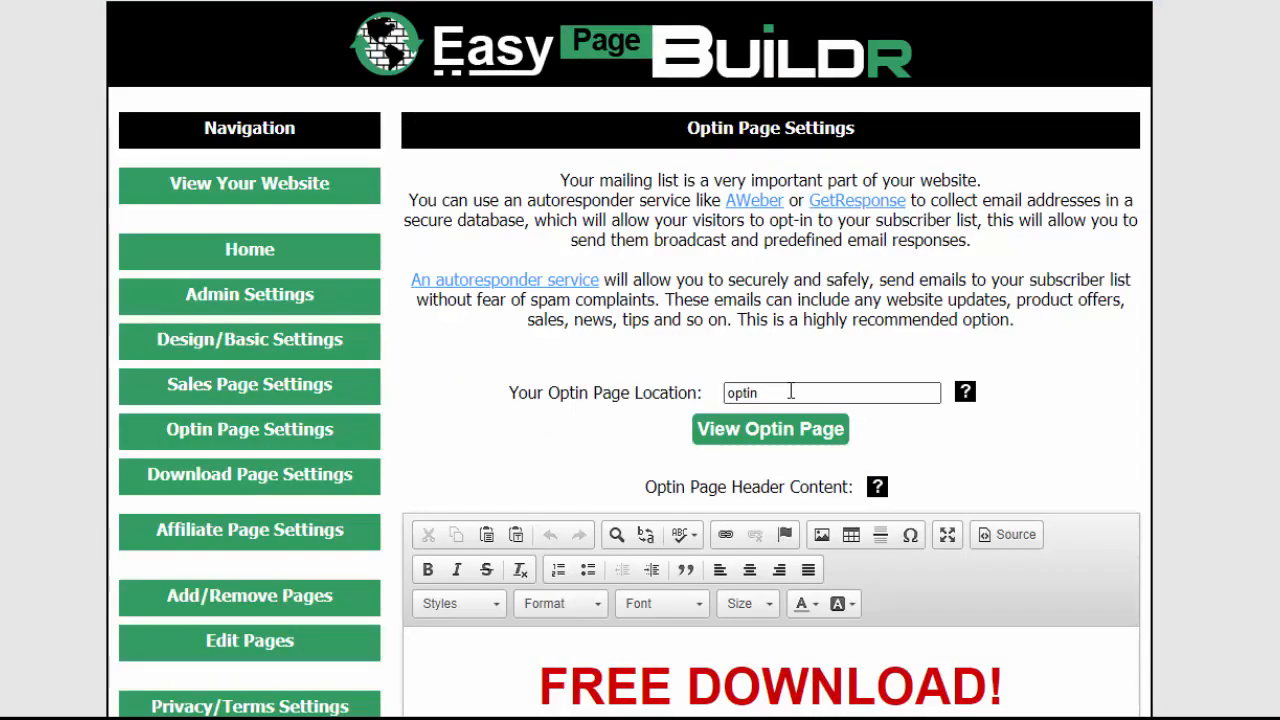
{"action": "left_click_drag", "start_coordinate": [790, 392], "coordinate": [539, 390]}
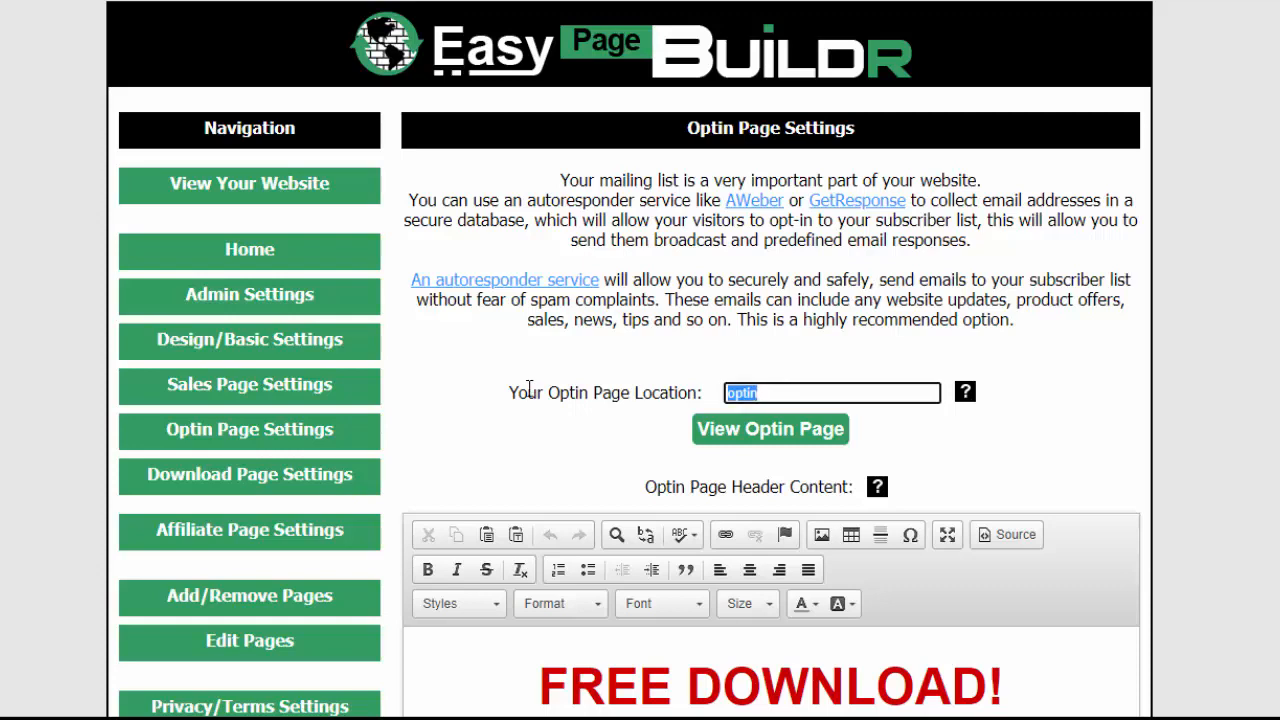
{"action": "type", "text": "free"}
{"action": "scroll", "coordinate": [1065, 515], "scroll_direction": "down", "scroll_amount": 10}
{"action": "scroll", "coordinate": [1086, 520], "scroll_direction": "down", "scroll_amount": 5}
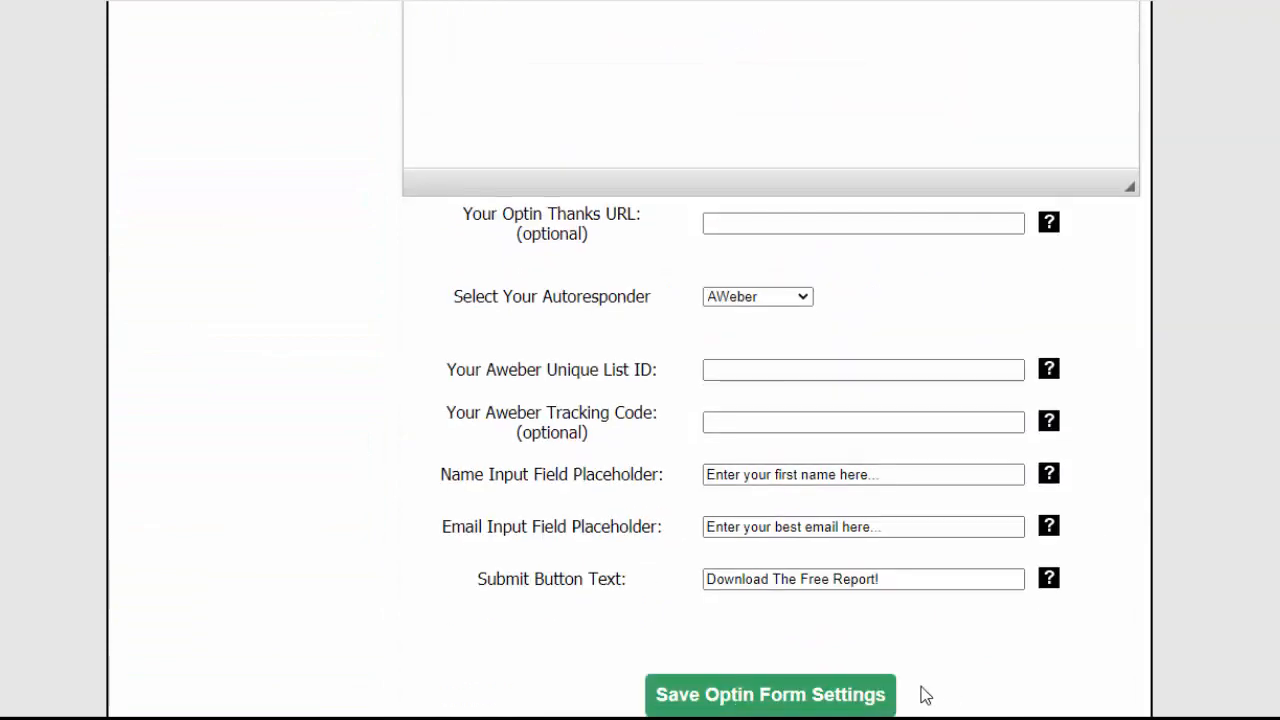
{"action": "left_click", "coordinate": [756, 700]}
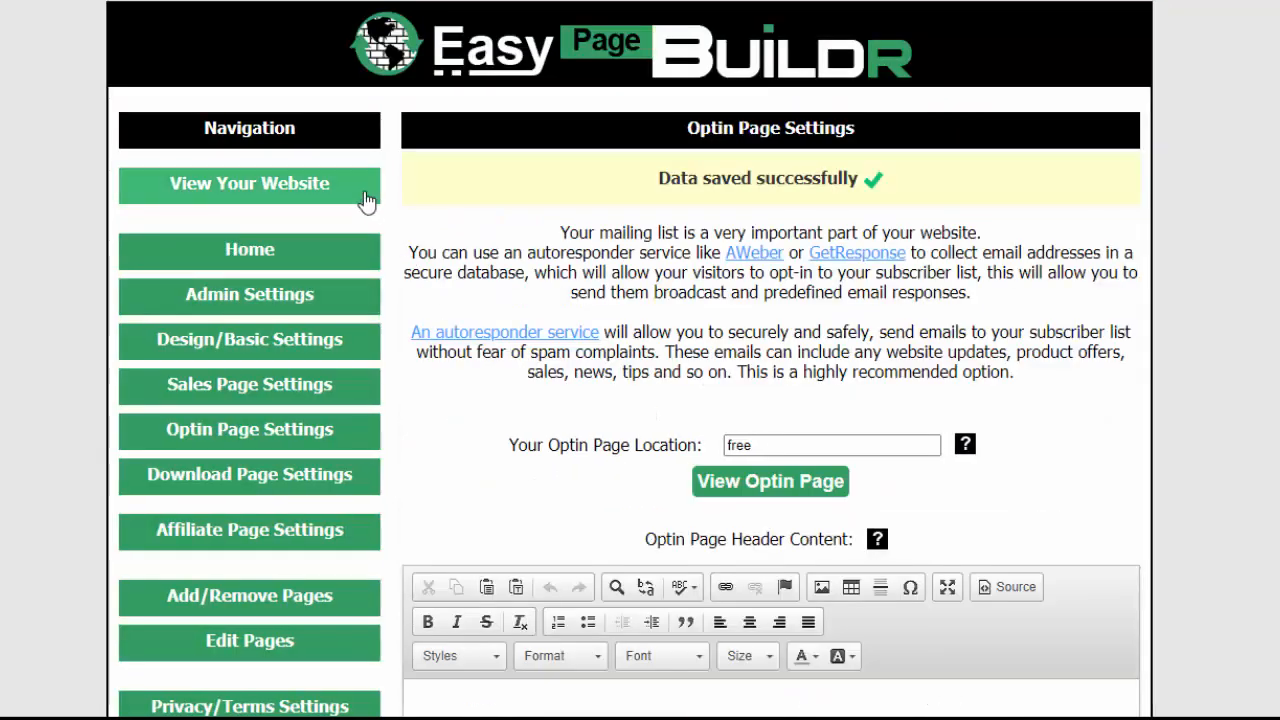
- View the live optin page at its new address, check its form area and return to the Optin Page Settings
{"action": "left_click", "coordinate": [740, 483]}
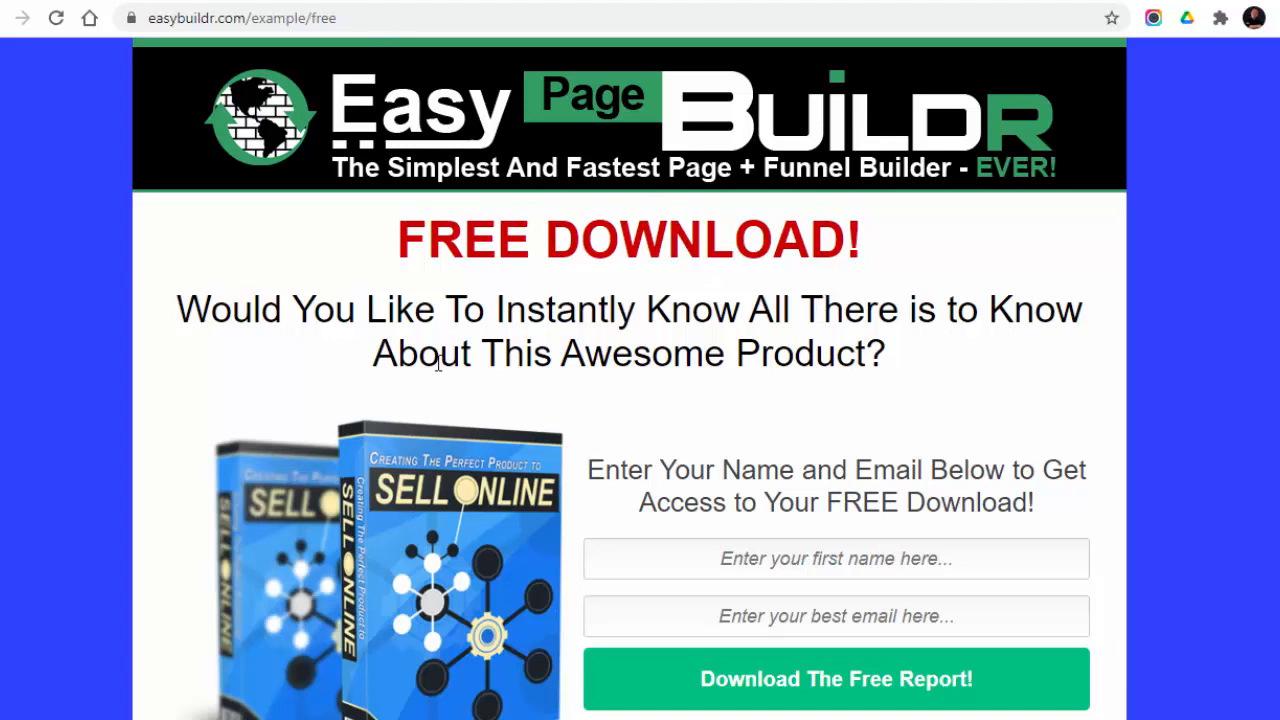
{"action": "scroll", "coordinate": [626, 458], "scroll_direction": "down", "scroll_amount": 1}
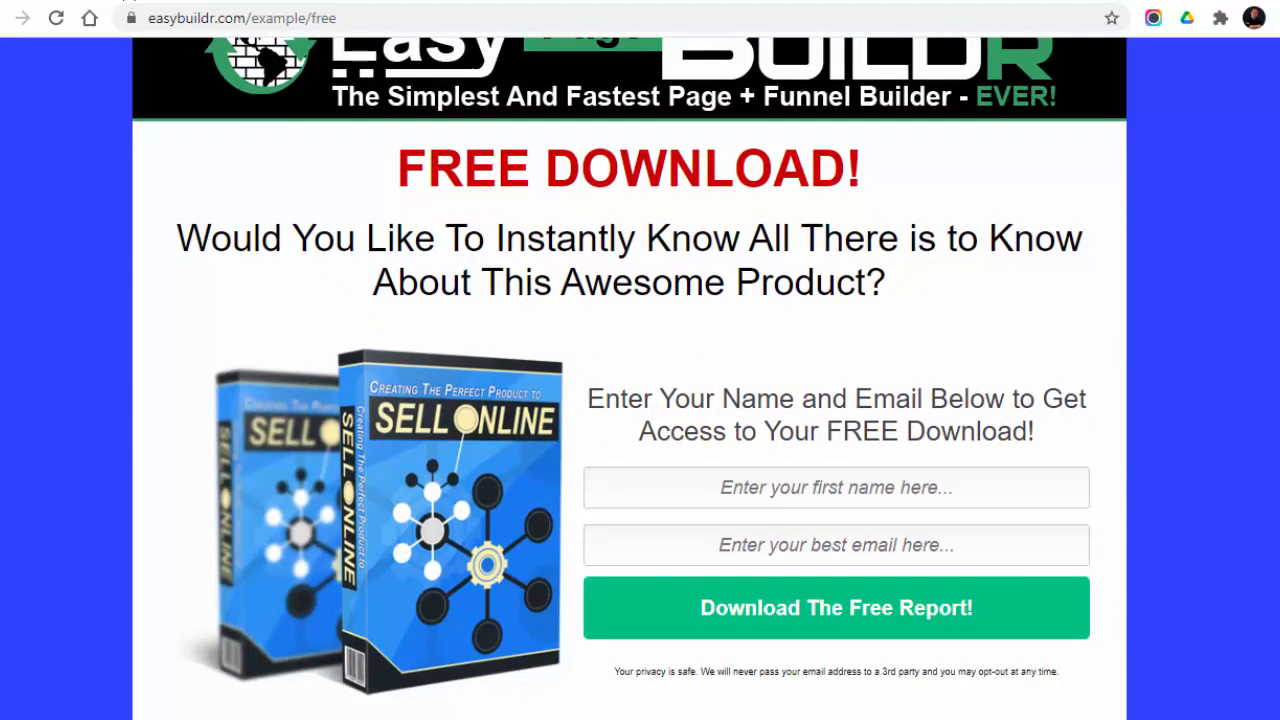
{"action": "left_click", "coordinate": [126, 1]}
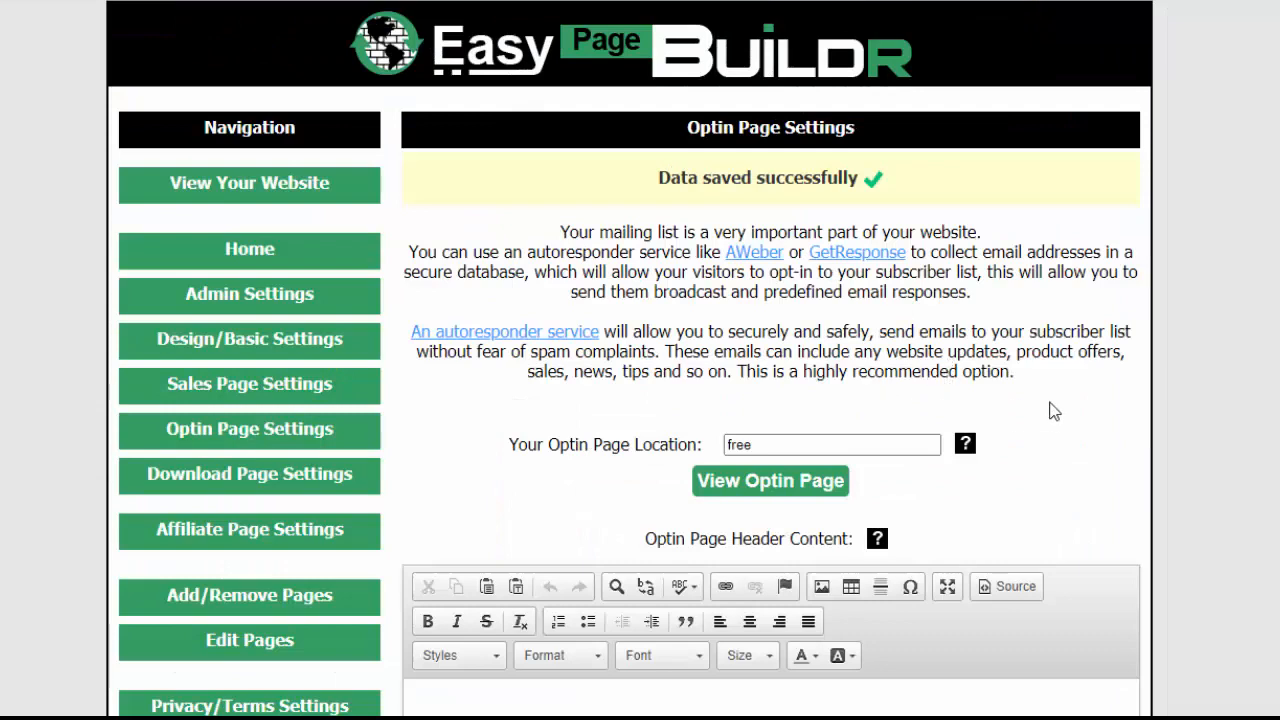
- Review the optin page's header content, image, and the text above and below the form in the Optin Page Settings
{"action": "scroll", "coordinate": [1170, 384], "scroll_direction": "down", "scroll_amount": 5}
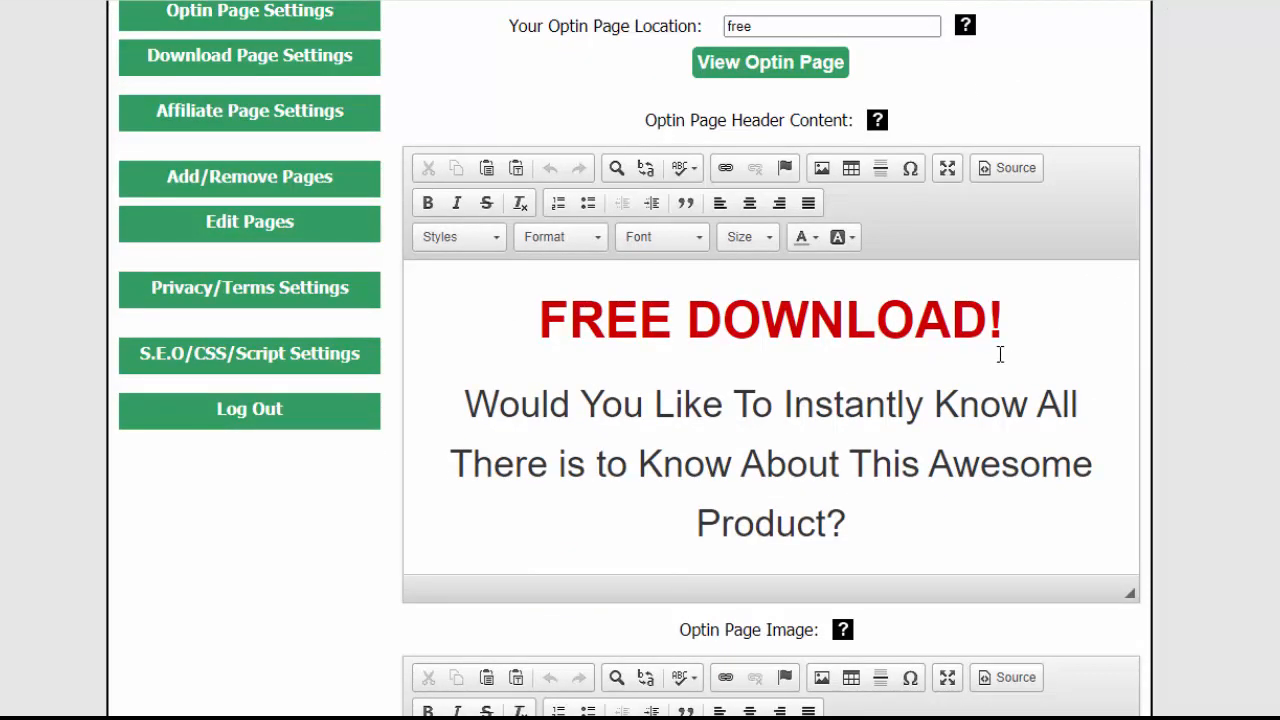
{"action": "left_click_drag", "start_coordinate": [985, 325], "coordinate": [526, 318]}
{"action": "left_click", "coordinate": [720, 414]}
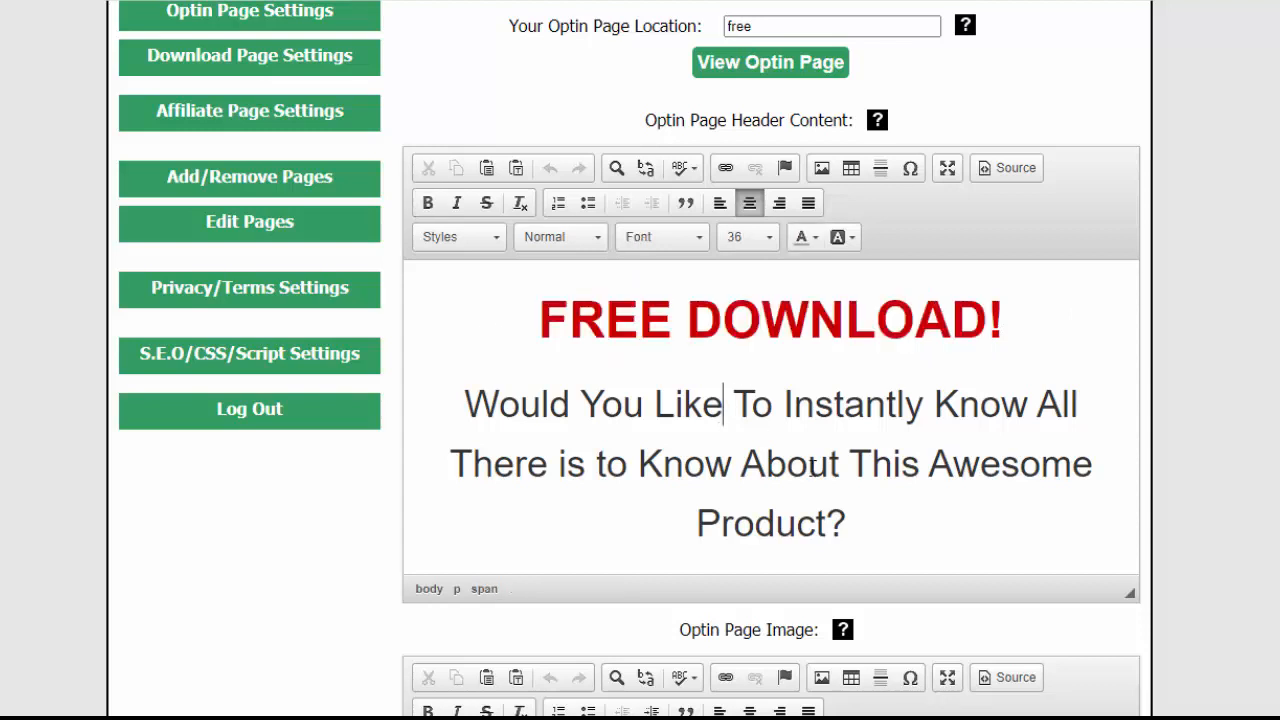
{"action": "scroll", "coordinate": [889, 466], "scroll_direction": "down", "scroll_amount": 3}
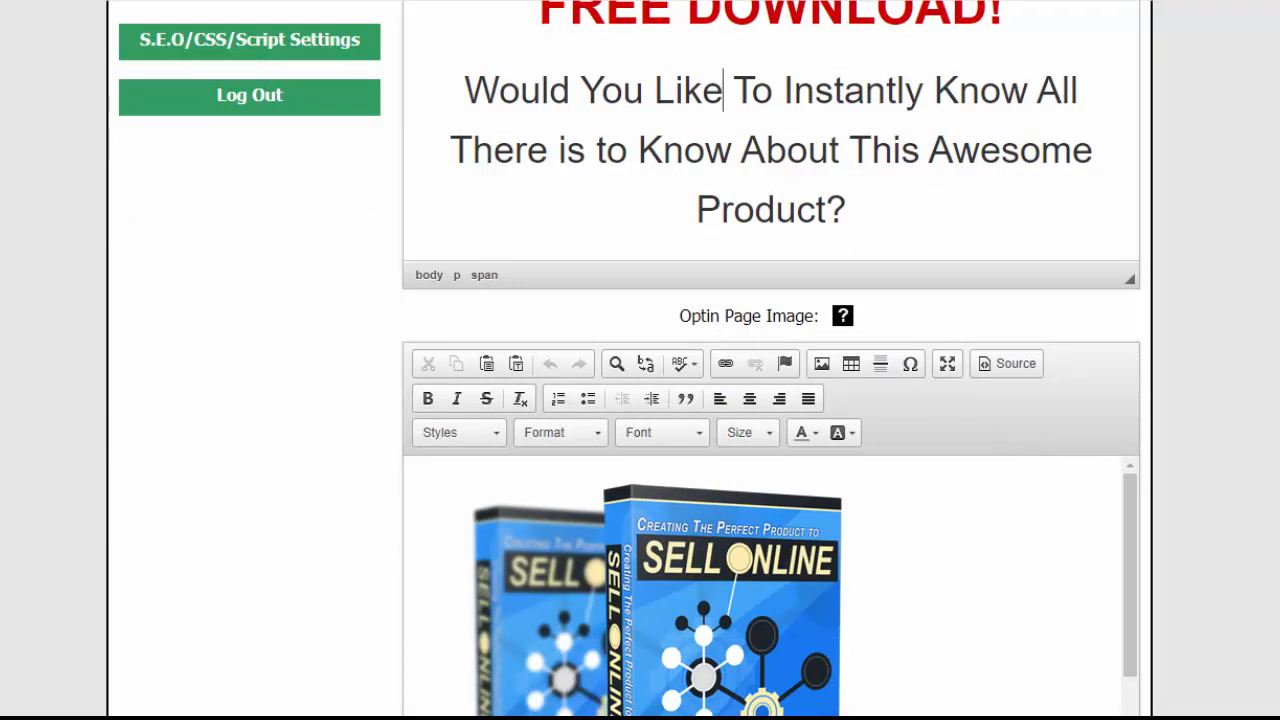
{"action": "scroll", "coordinate": [770, 400], "scroll_direction": "down", "scroll_amount": 2}
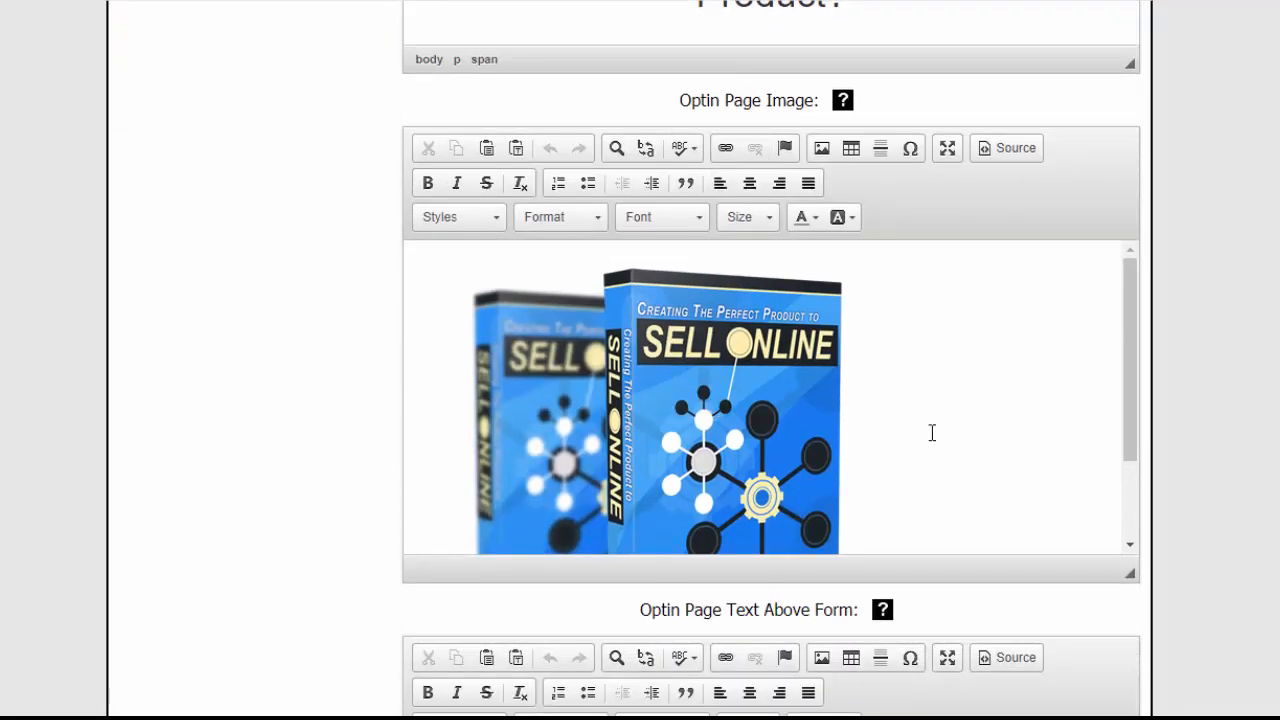
{"action": "left_click_drag", "start_coordinate": [1131, 343], "coordinate": [1145, 412]}
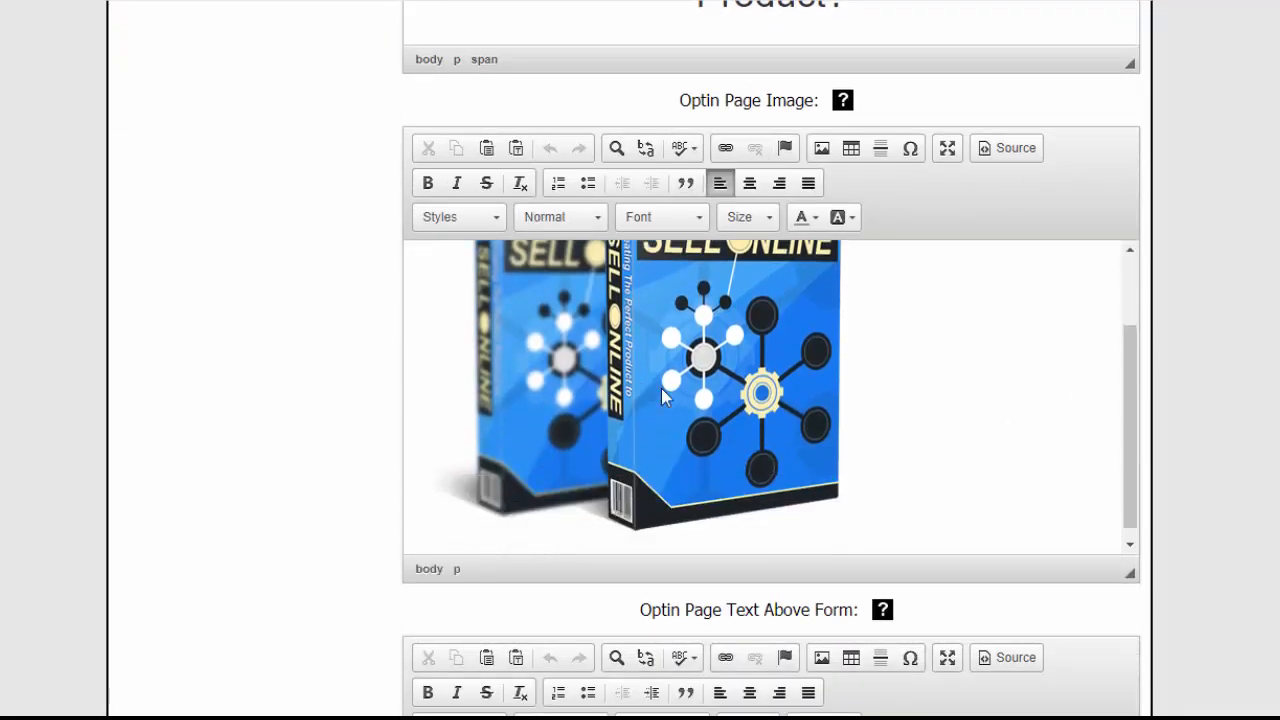
{"action": "scroll", "coordinate": [1222, 480], "scroll_direction": "down", "scroll_amount": 5}
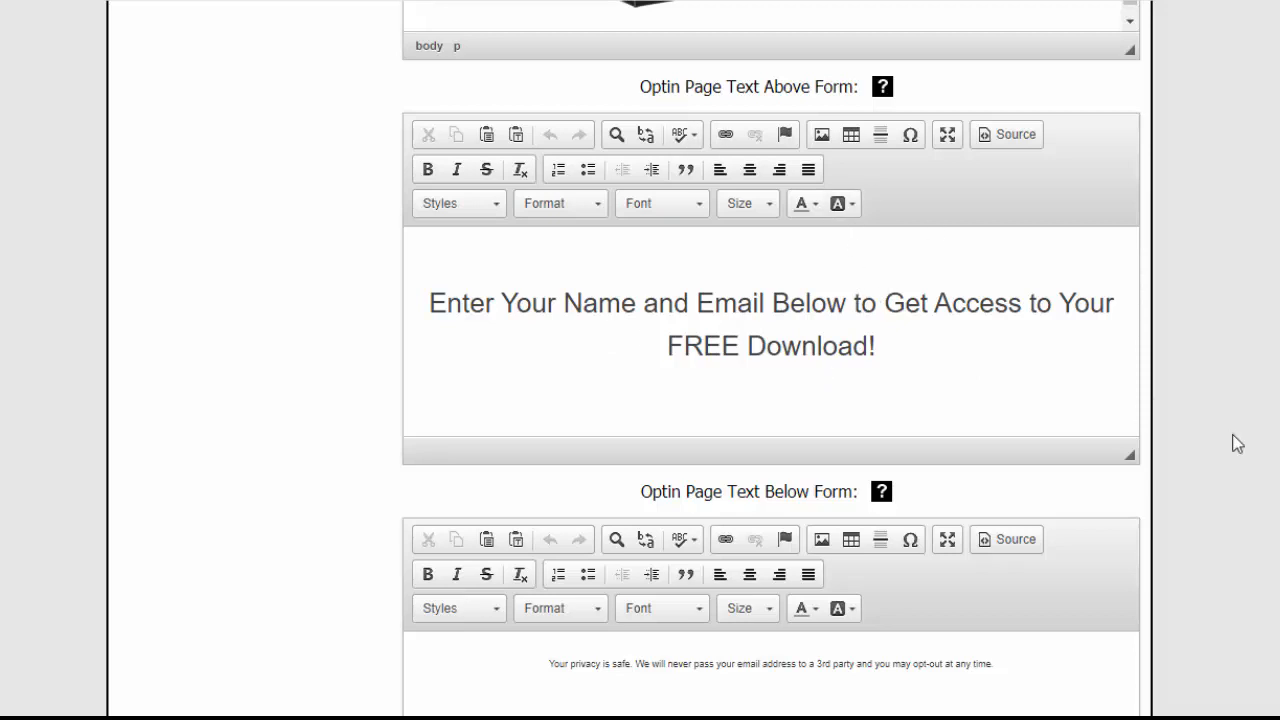
{"action": "scroll", "coordinate": [1237, 443], "scroll_direction": "down", "scroll_amount": 1}
{"action": "scroll", "coordinate": [1237, 443], "scroll_direction": "down", "scroll_amount": 1}
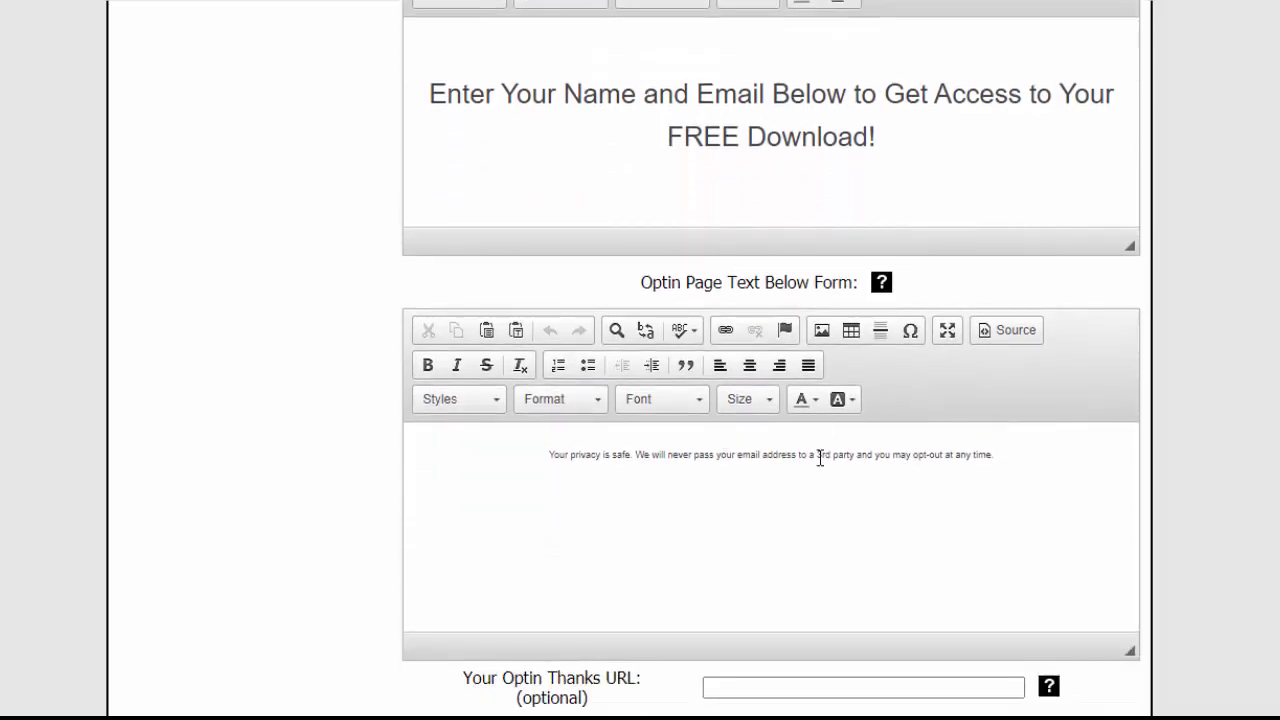
{"action": "scroll", "coordinate": [1123, 446], "scroll_direction": "down", "scroll_amount": 3}
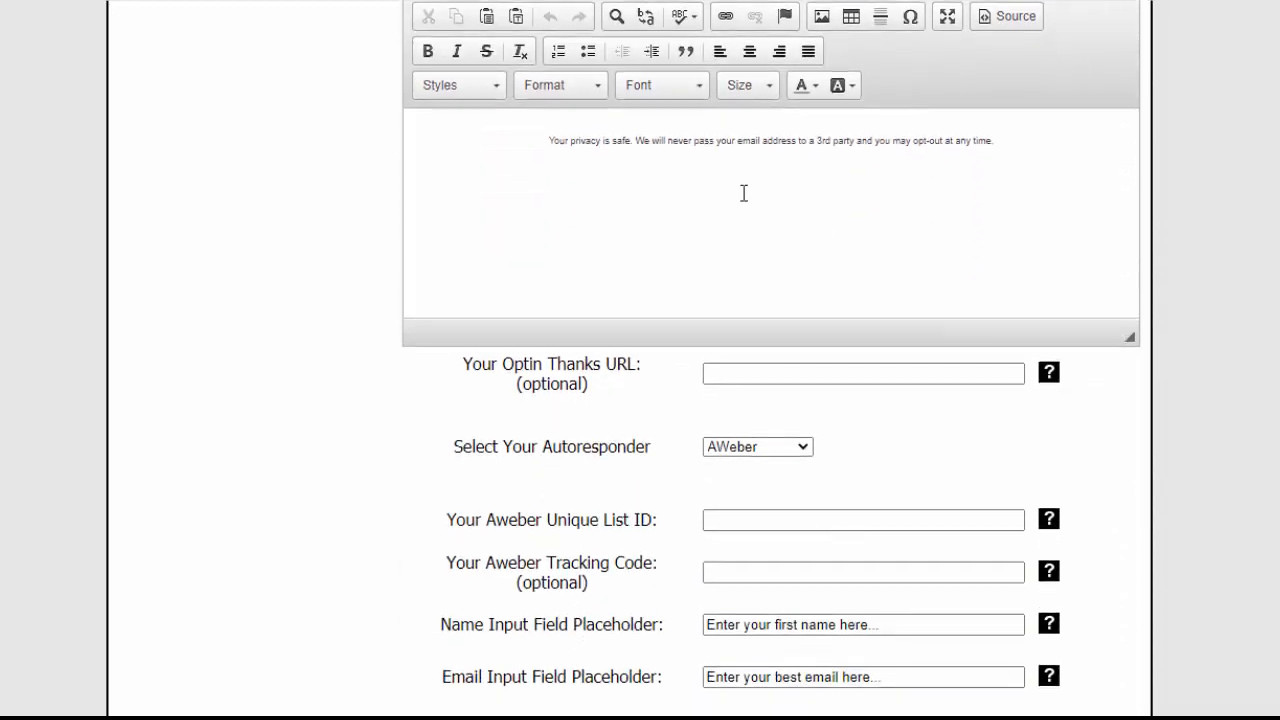
{"action": "left_click", "coordinate": [798, 160]}
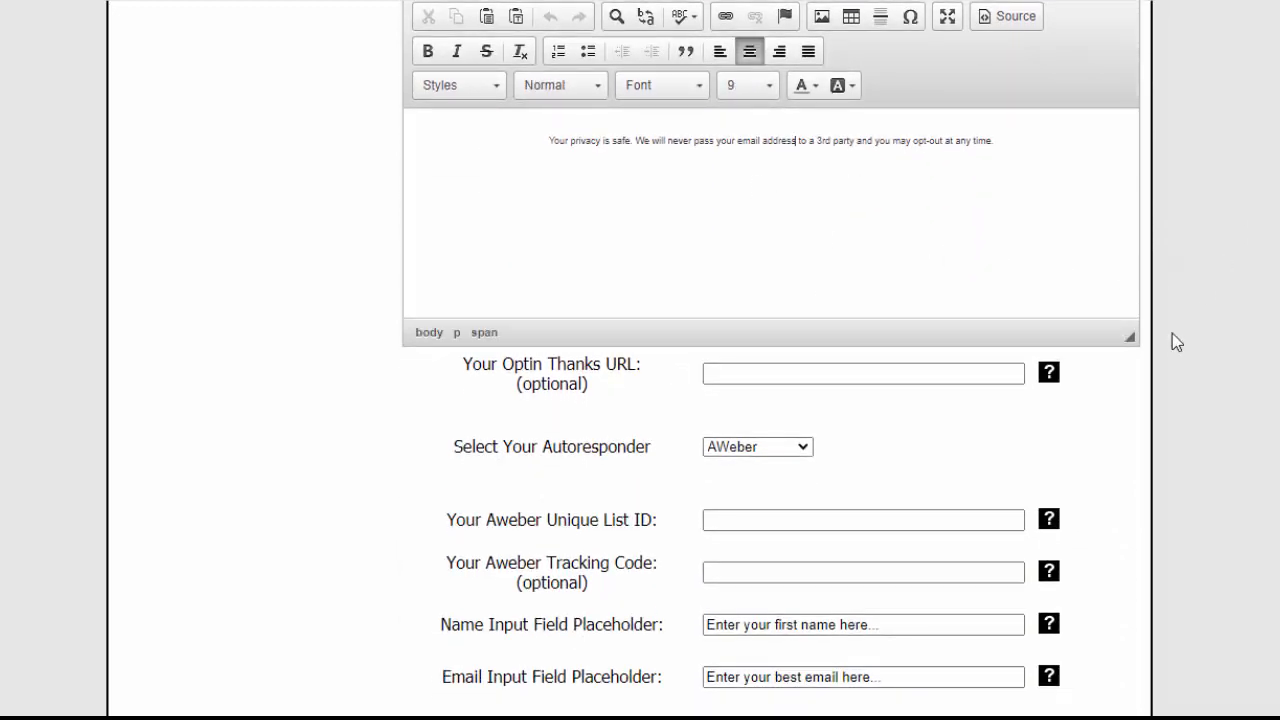
- Compare the fields offered for the GetResponse, AWeber and Other autoresponders, ending with AWeber selected
{"action": "scroll", "coordinate": [1172, 333], "scroll_direction": "down", "scroll_amount": 1}
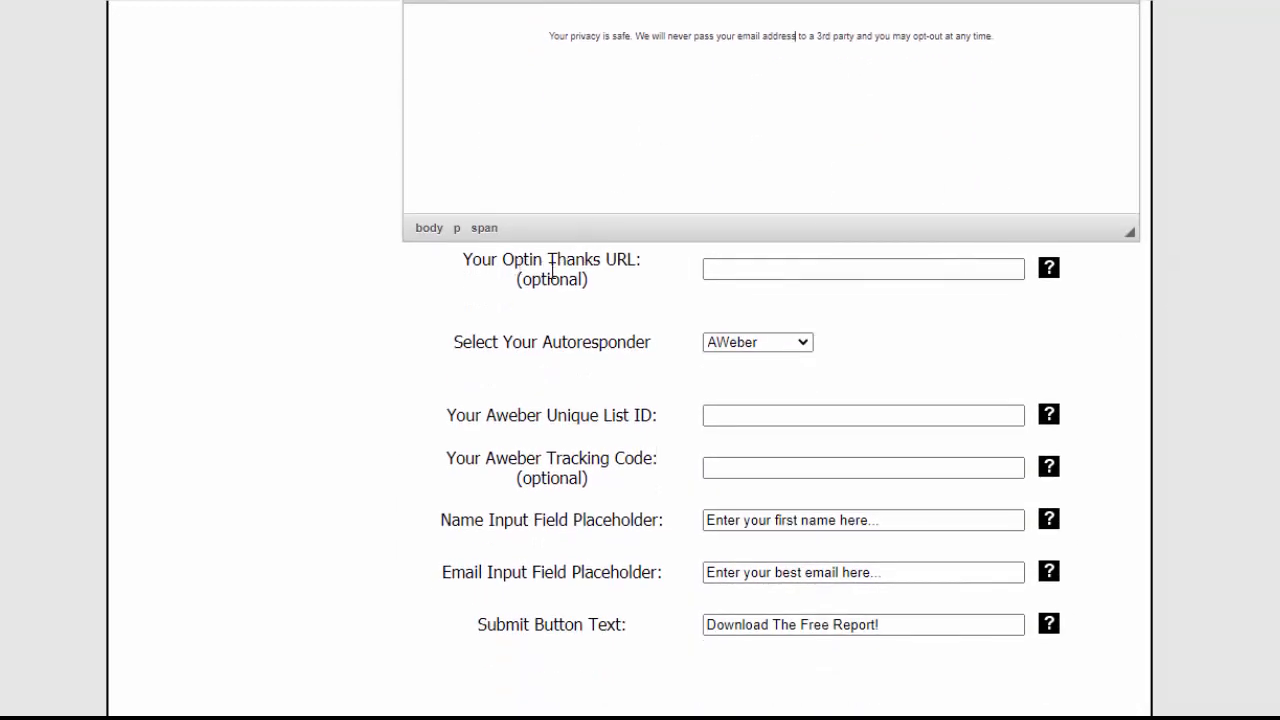
{"action": "left_click", "coordinate": [797, 343]}
{"action": "left_click", "coordinate": [752, 379]}
{"action": "left_click", "coordinate": [798, 345]}
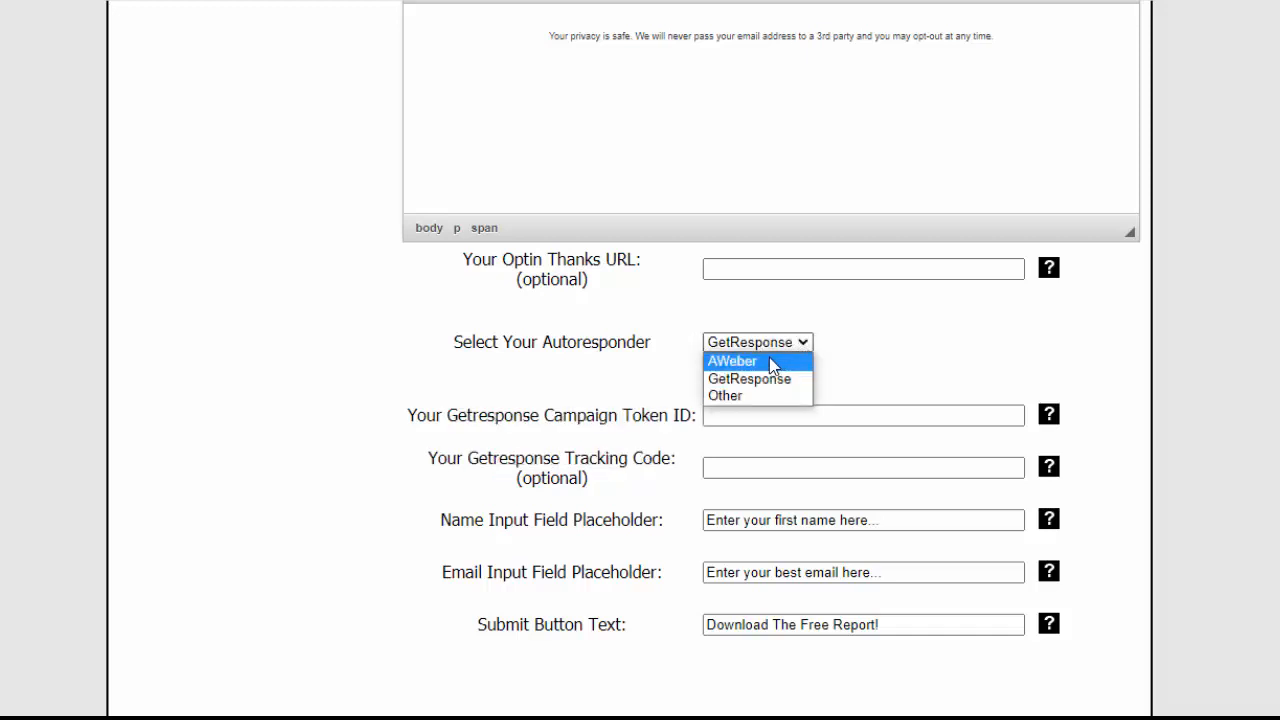
{"action": "left_click", "coordinate": [771, 363]}
{"action": "left_click", "coordinate": [805, 345]}
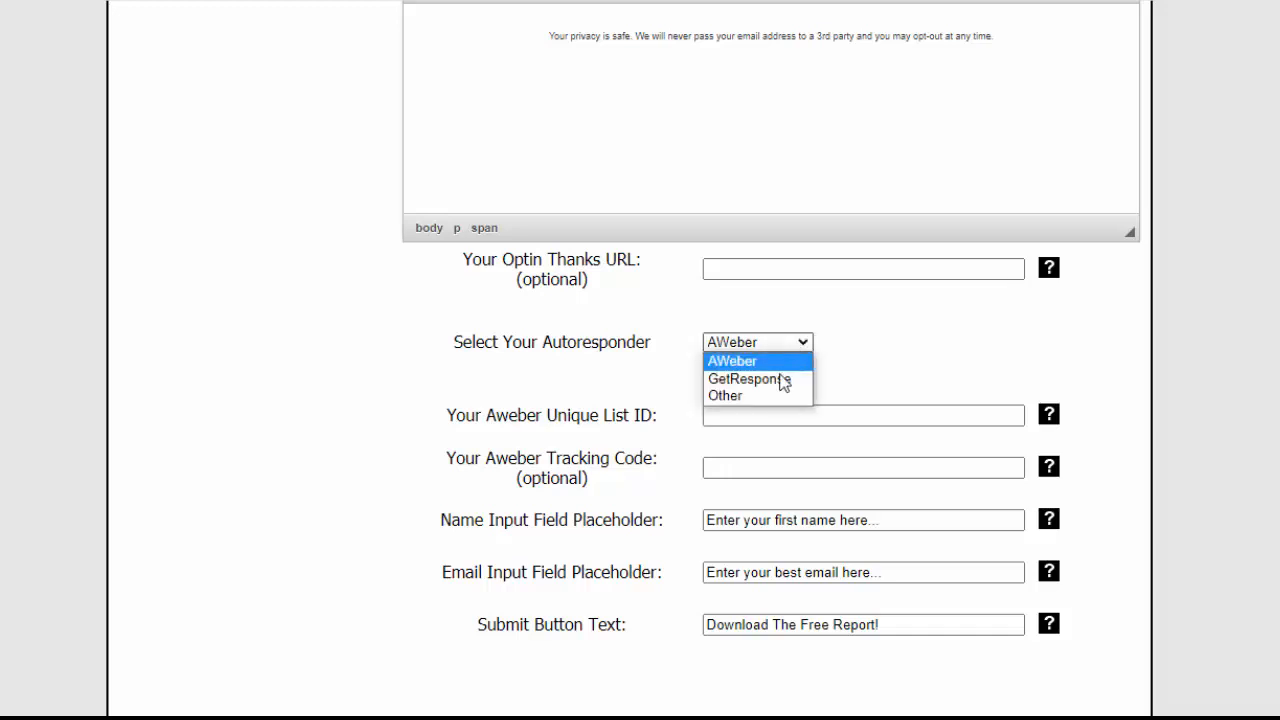
{"action": "left_click", "coordinate": [771, 394]}
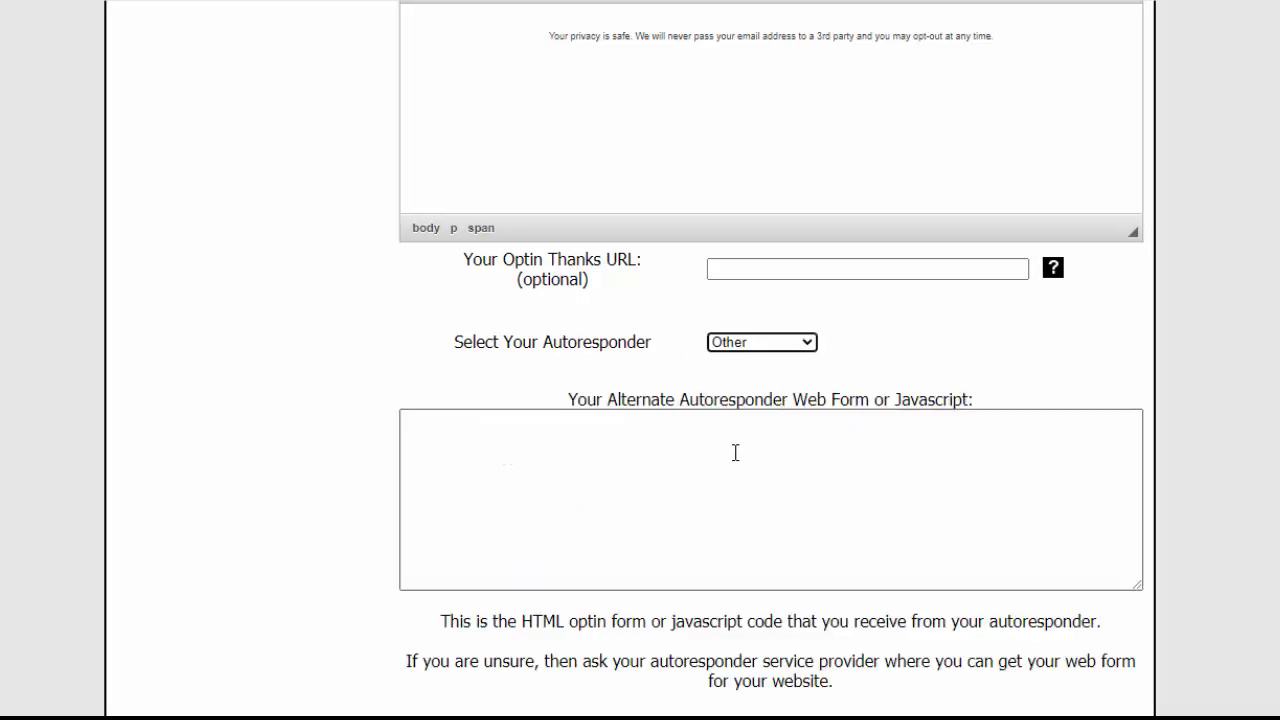
{"action": "left_click", "coordinate": [786, 343]}
{"action": "left_click", "coordinate": [779, 362]}
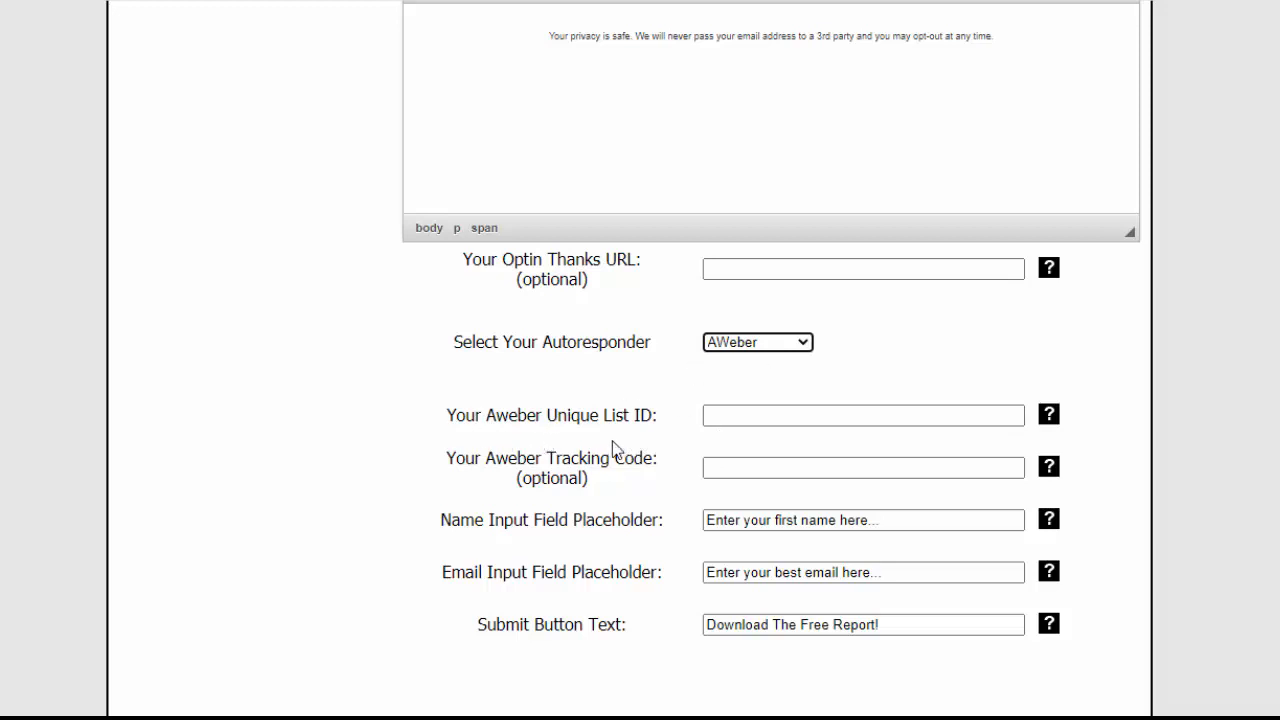
{"action": "left_click", "coordinate": [733, 415]}
- Check the remaining optin form fields and save the optin form settings with AWeber as the autoresponder
{"action": "scroll", "coordinate": [1080, 505], "scroll_direction": "down", "scroll_amount": 3}
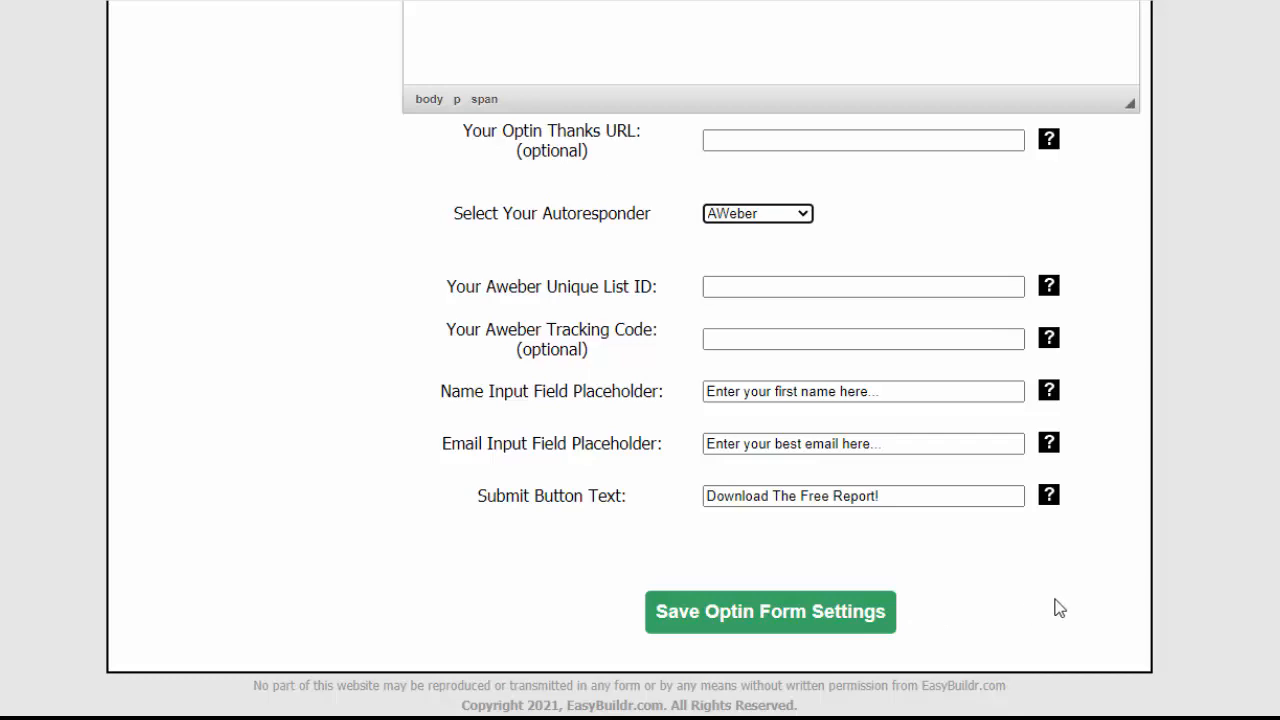
{"action": "scroll", "coordinate": [1180, 618], "scroll_direction": "up", "scroll_amount": 10}
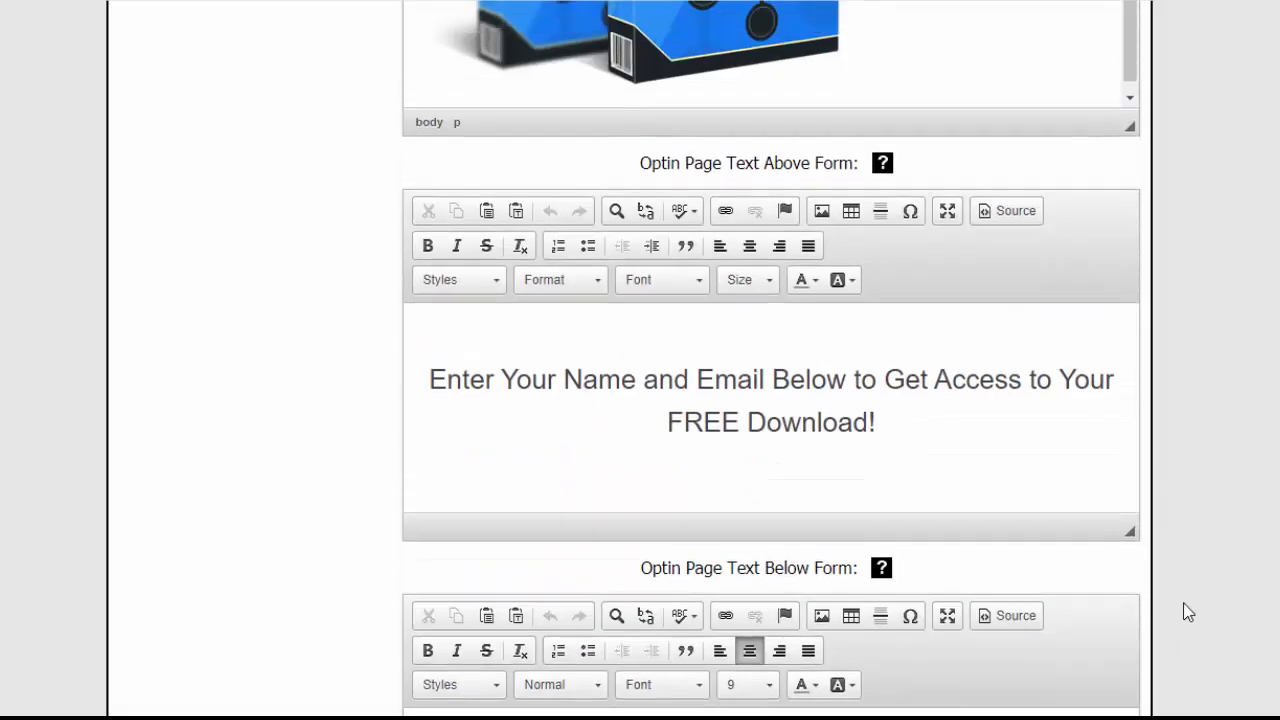
{"action": "scroll", "coordinate": [1190, 612], "scroll_direction": "down", "scroll_amount": 10}
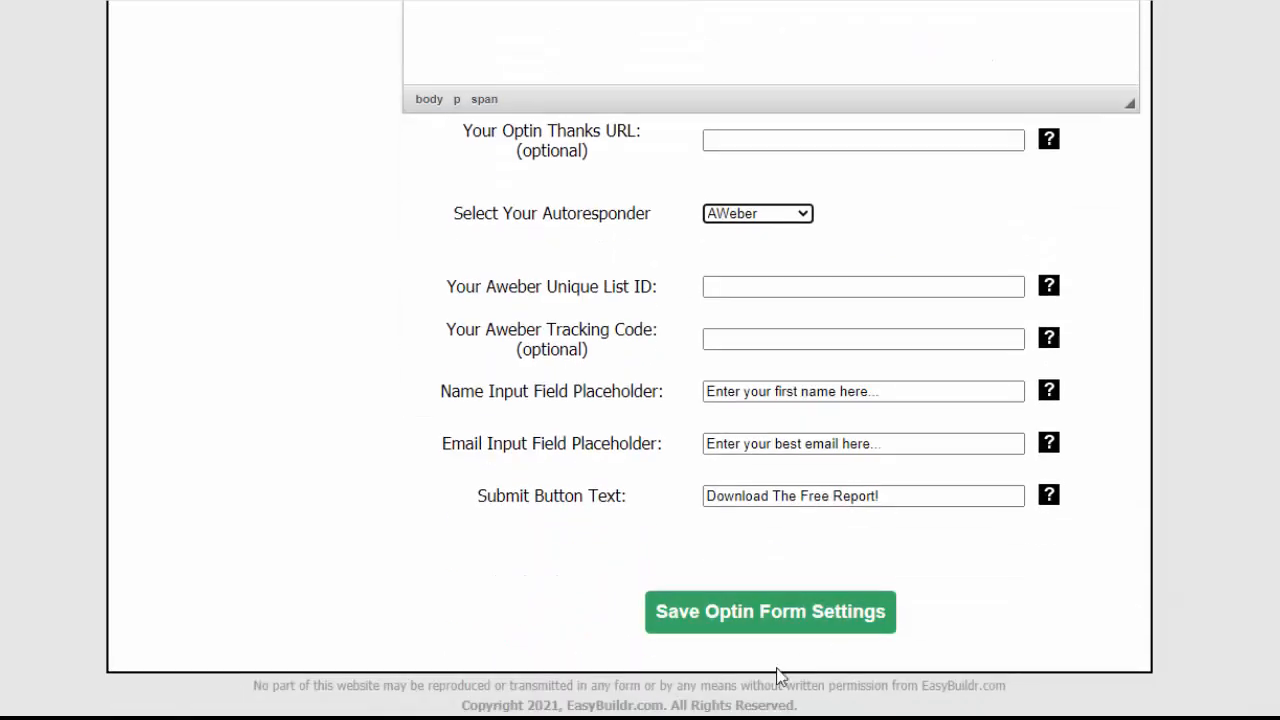
{"action": "left_click", "coordinate": [806, 621]}
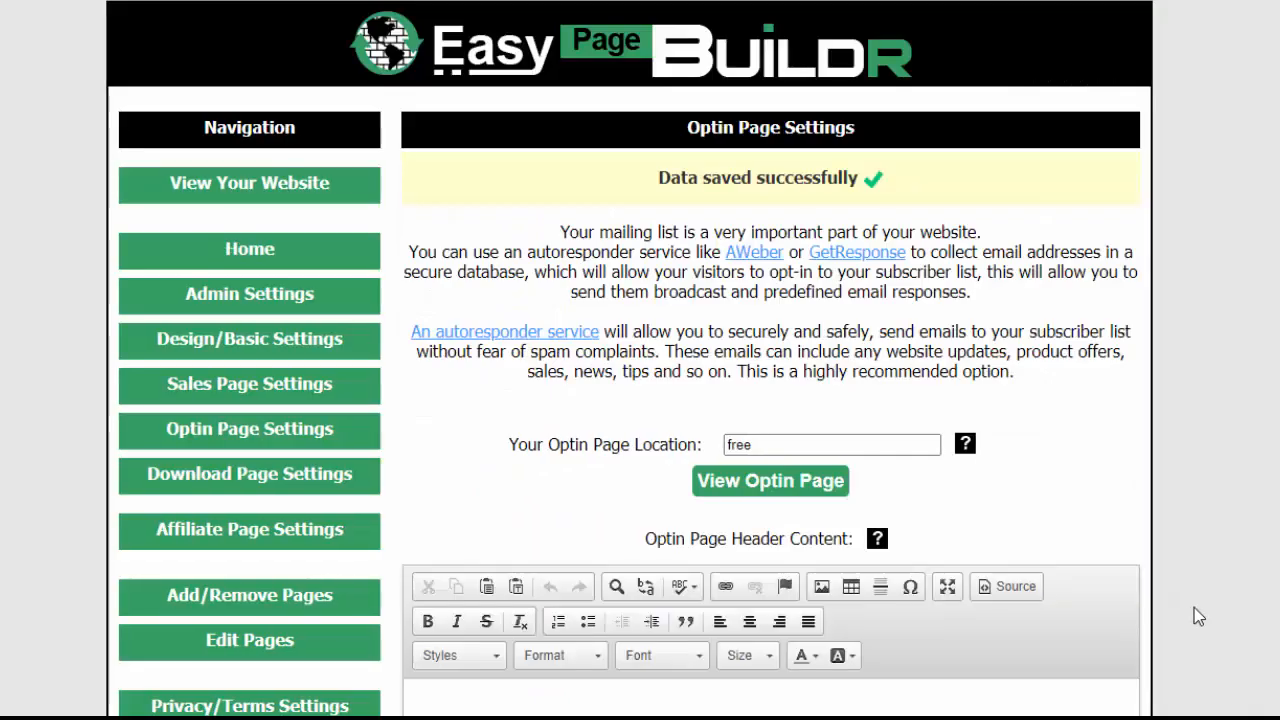
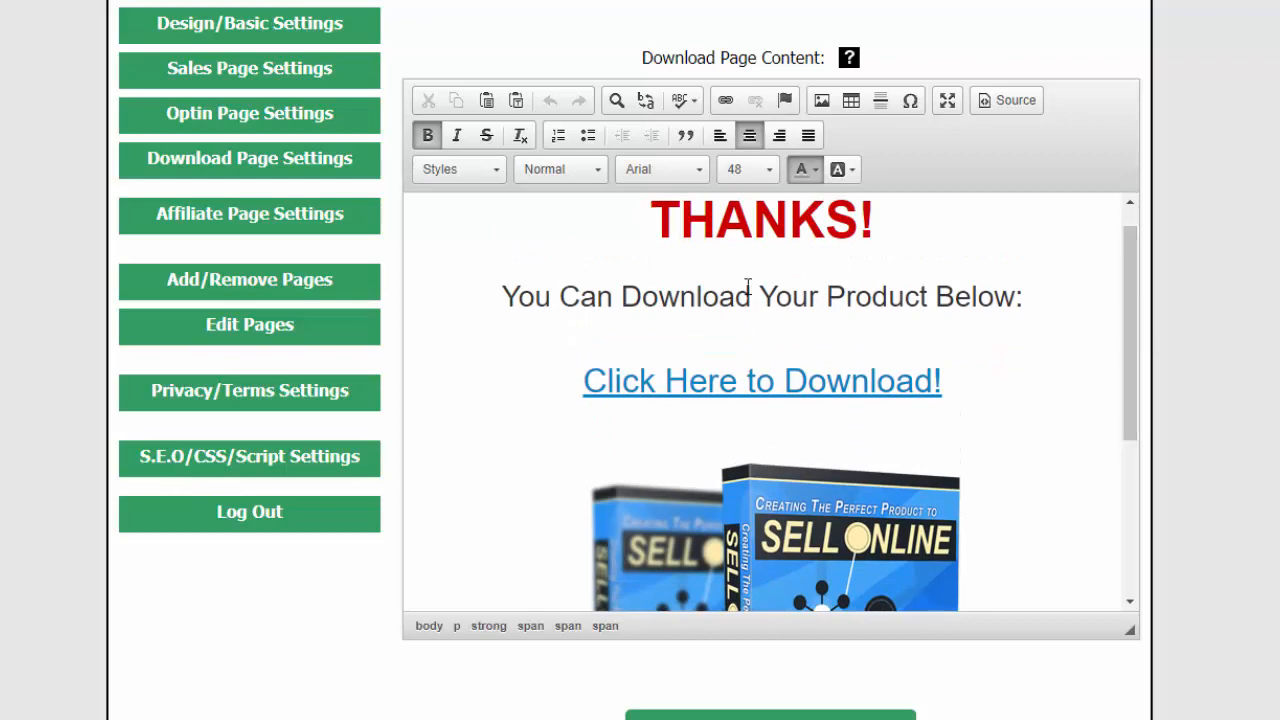
- Look over the download page content and the other options in the Download Page Settings
{"action": "scroll", "coordinate": [820, 388], "scroll_direction": "down", "scroll_amount": 5}
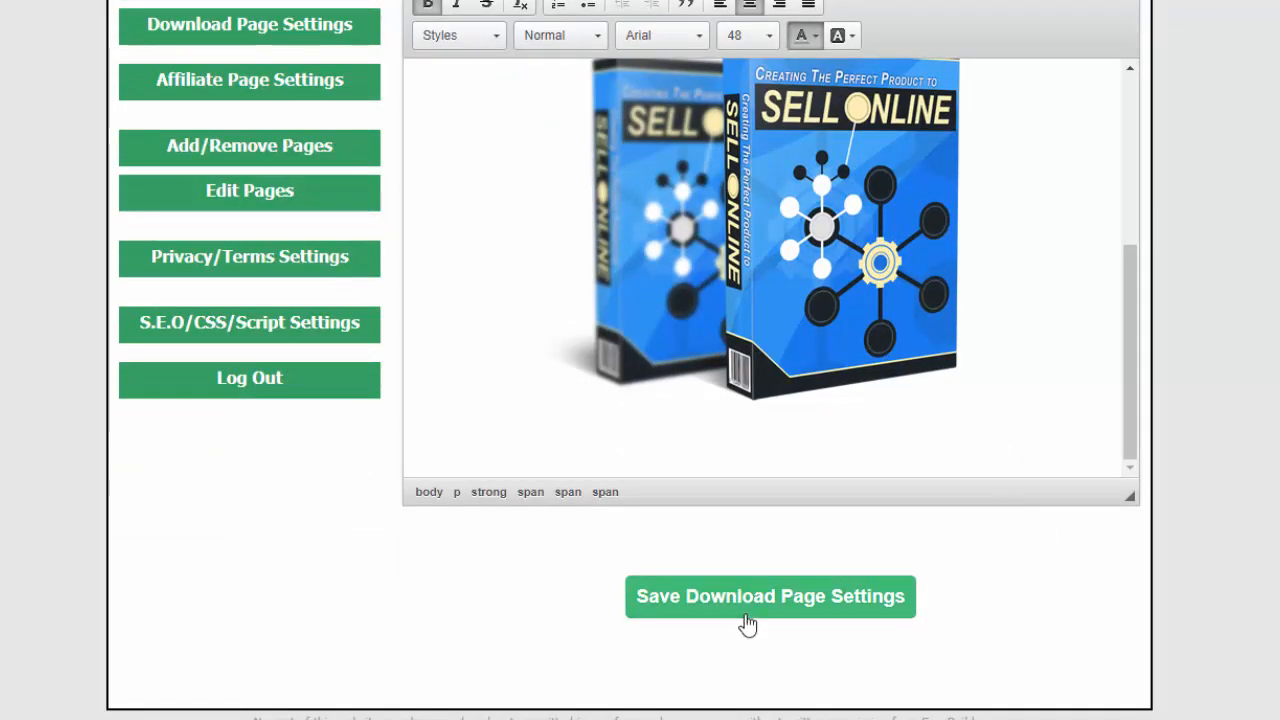
{"action": "scroll", "coordinate": [1113, 548], "scroll_direction": "up", "scroll_amount": 5}
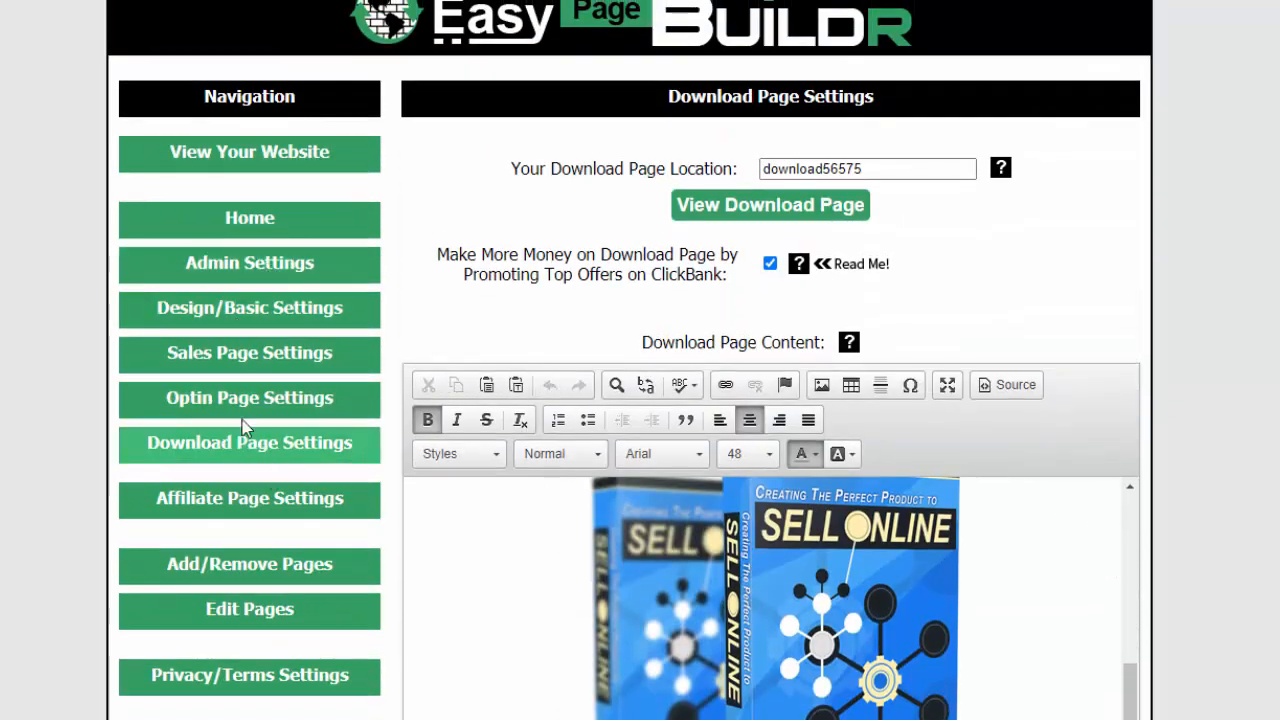
- Open the Affiliate Page Settings and look through the live affiliate page from the welcome headline to the prizes section
{"action": "left_click", "coordinate": [249, 508]}
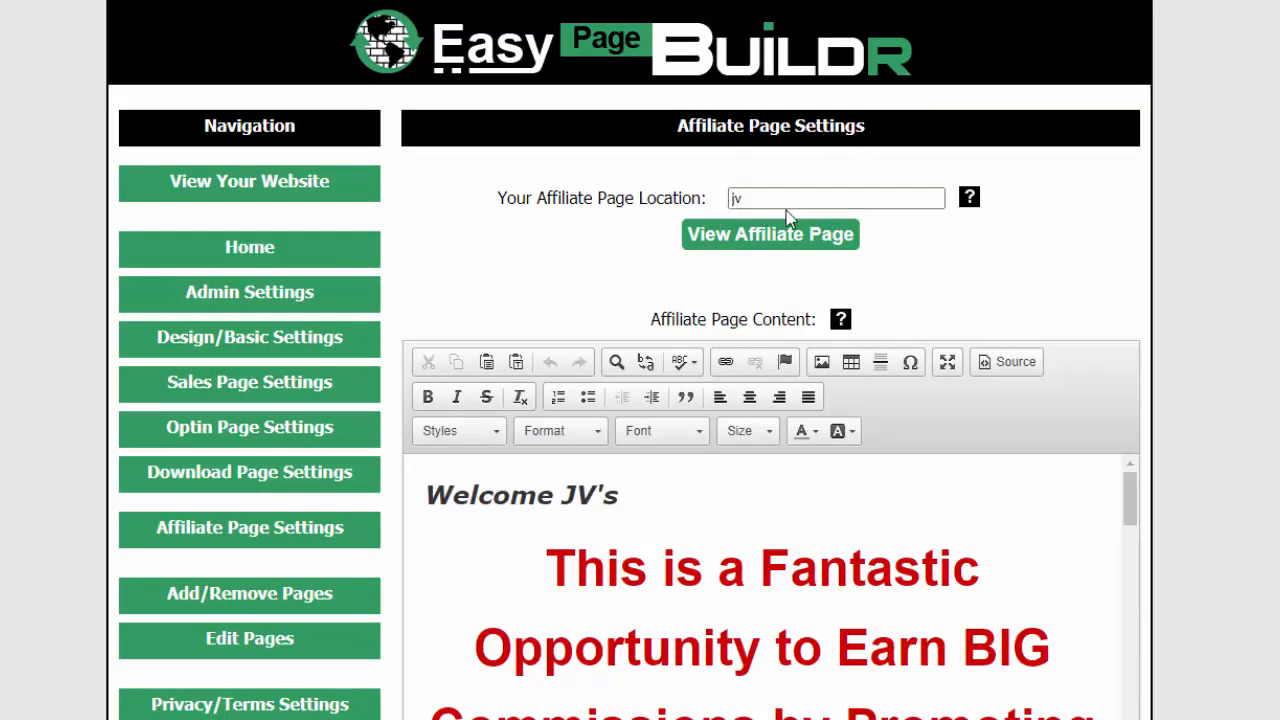
{"action": "left_click", "coordinate": [757, 242]}
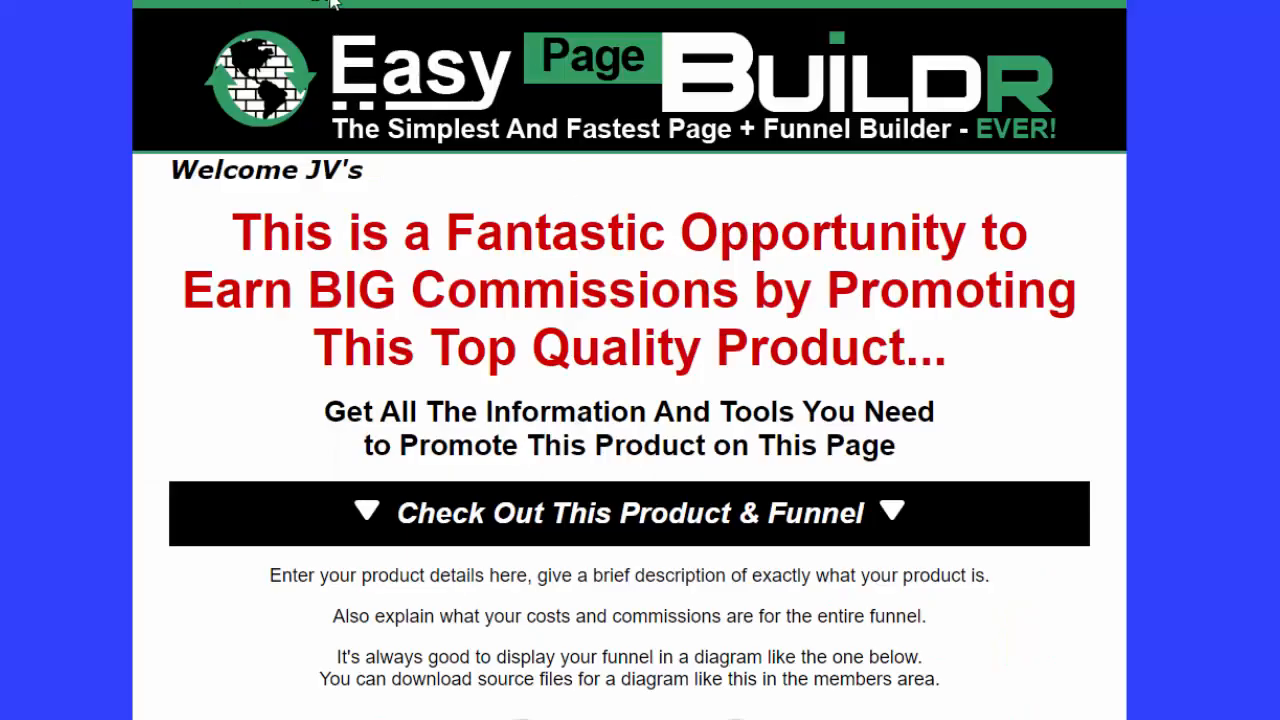
{"action": "scroll", "coordinate": [660, 388], "scroll_direction": "down", "scroll_amount": 4}
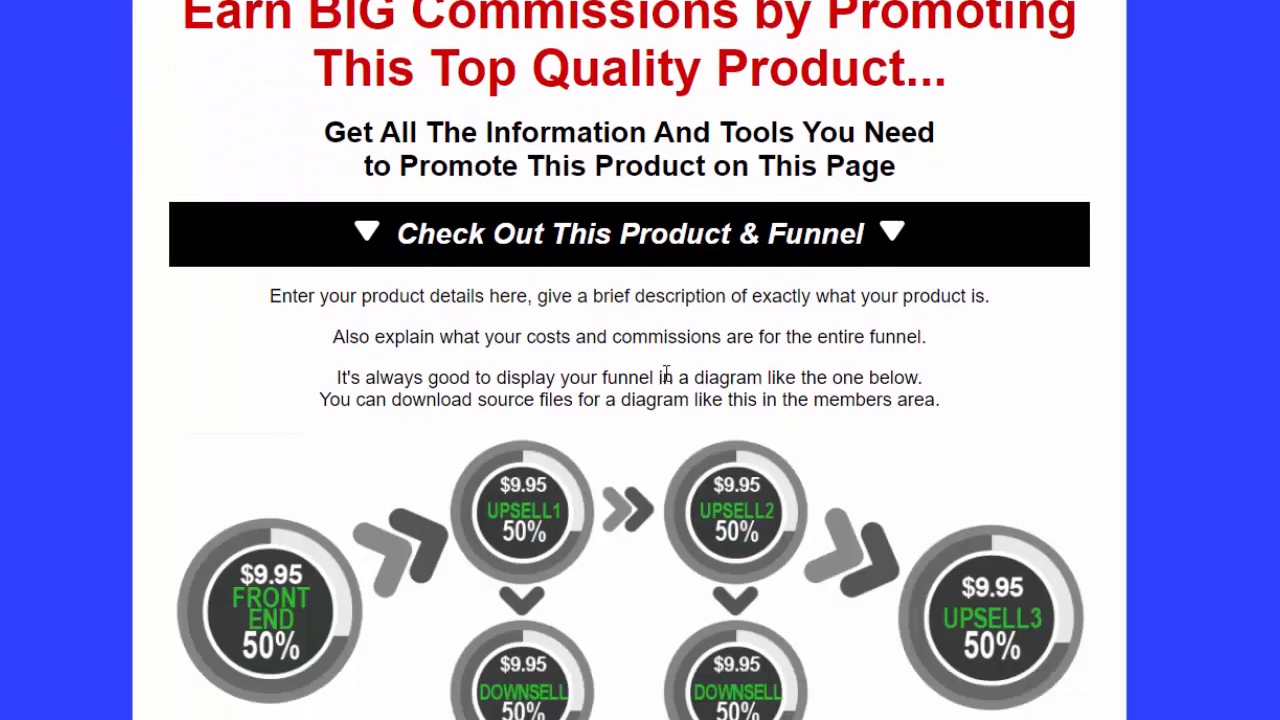
{"action": "scroll", "coordinate": [665, 380], "scroll_direction": "up", "scroll_amount": 4}
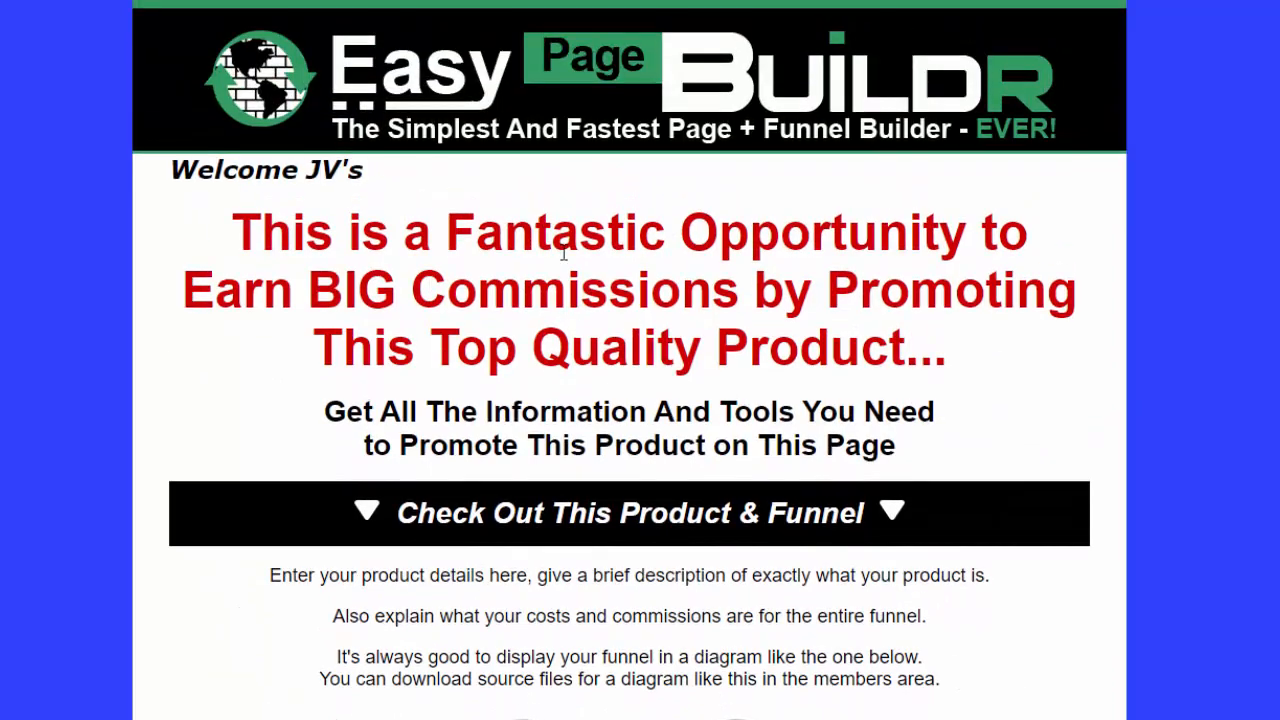
{"action": "scroll", "coordinate": [564, 254], "scroll_direction": "down", "scroll_amount": 12}
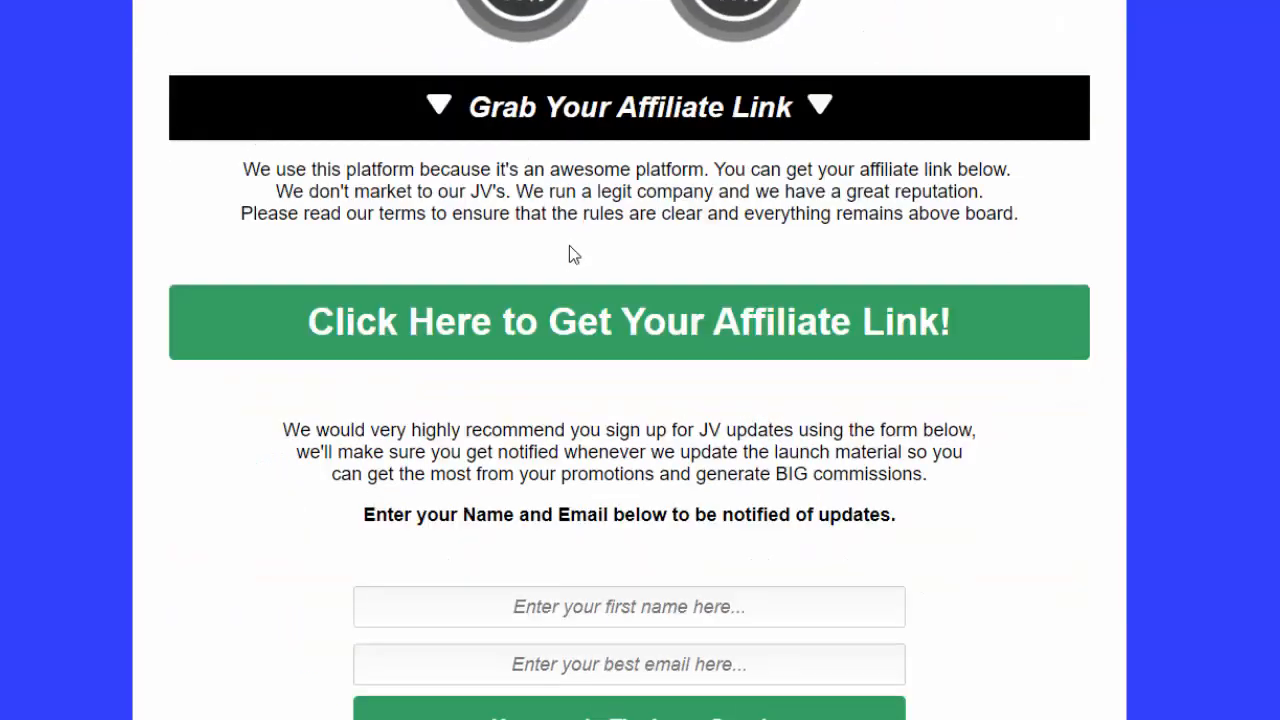
{"action": "scroll", "coordinate": [629, 207], "scroll_direction": "down", "scroll_amount": 9}
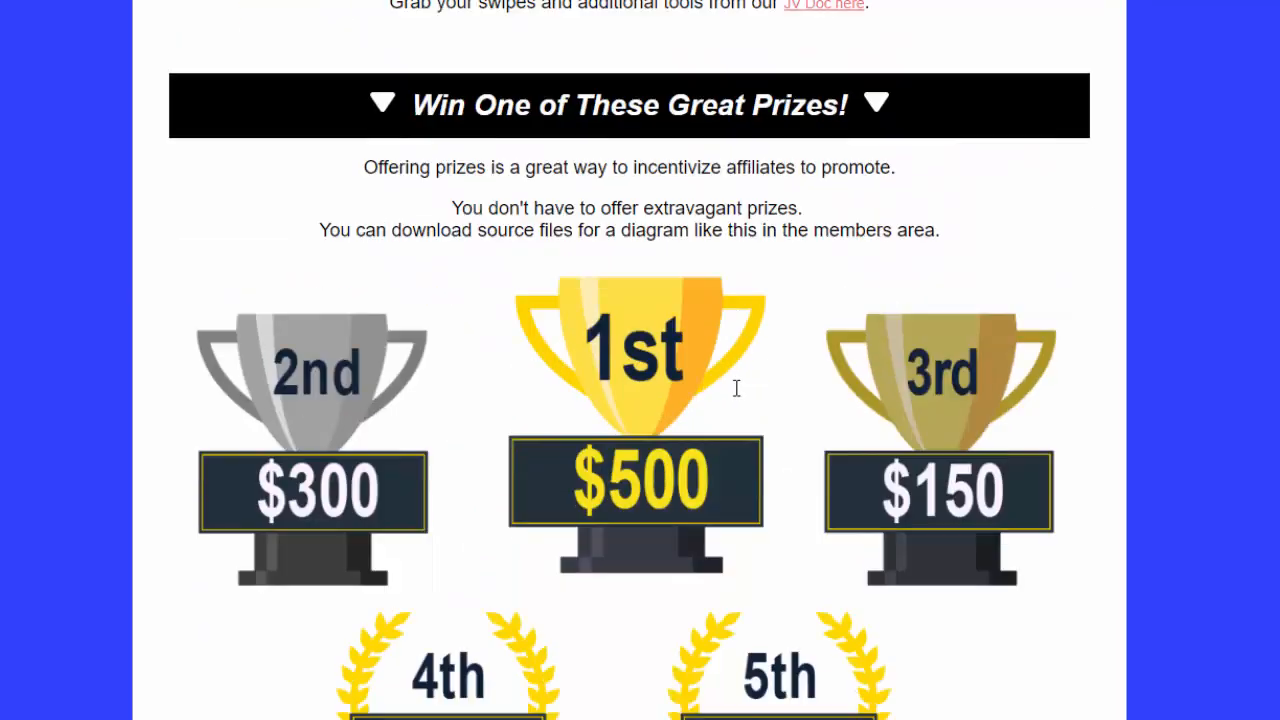
{"action": "scroll", "coordinate": [825, 470], "scroll_direction": "down", "scroll_amount": 1}
{"action": "scroll", "coordinate": [829, 463], "scroll_direction": "up", "scroll_amount": 16}
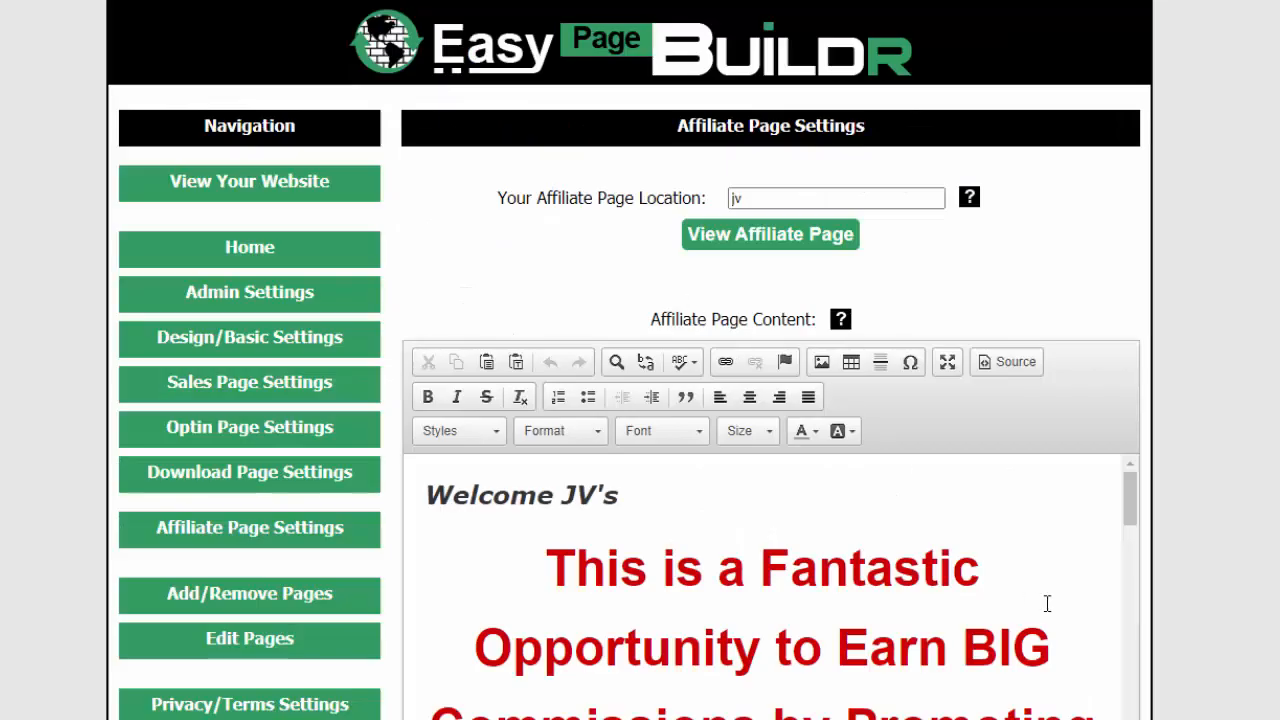
- Review the Affiliate Page Content in its editor, from the funnel diagram and affiliate link section to the contact links at the end
{"action": "scroll", "coordinate": [1035, 585], "scroll_direction": "down", "scroll_amount": 3}
{"action": "scroll", "coordinate": [1211, 550], "scroll_direction": "down", "scroll_amount": 3}
{"action": "scroll", "coordinate": [1211, 521], "scroll_direction": "down", "scroll_amount": 1}
{"action": "left_click_drag", "start_coordinate": [1127, 143], "coordinate": [1131, 231]}
{"action": "left_click_drag", "start_coordinate": [777, 357], "coordinate": [726, 357]}
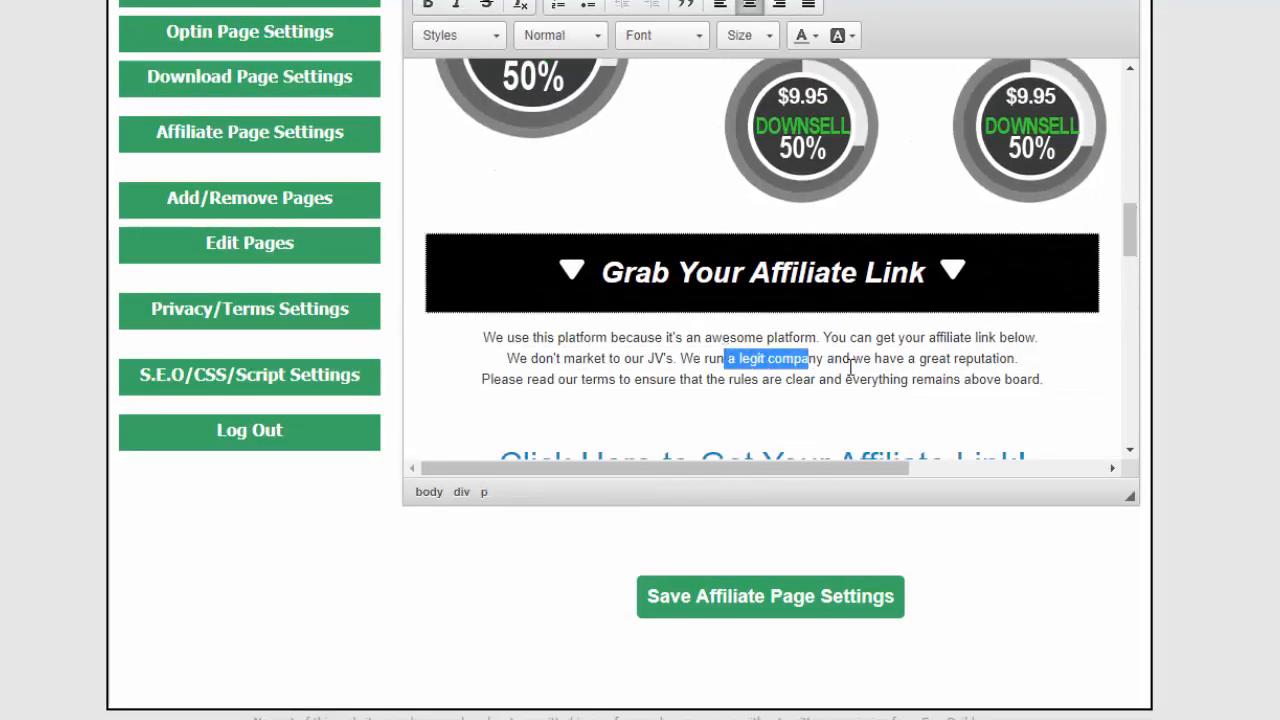
{"action": "left_click", "coordinate": [806, 366]}
{"action": "scroll", "coordinate": [1073, 323], "scroll_direction": "down", "scroll_amount": 5}
{"action": "scroll", "coordinate": [1043, 323], "scroll_direction": "up", "scroll_amount": 8}
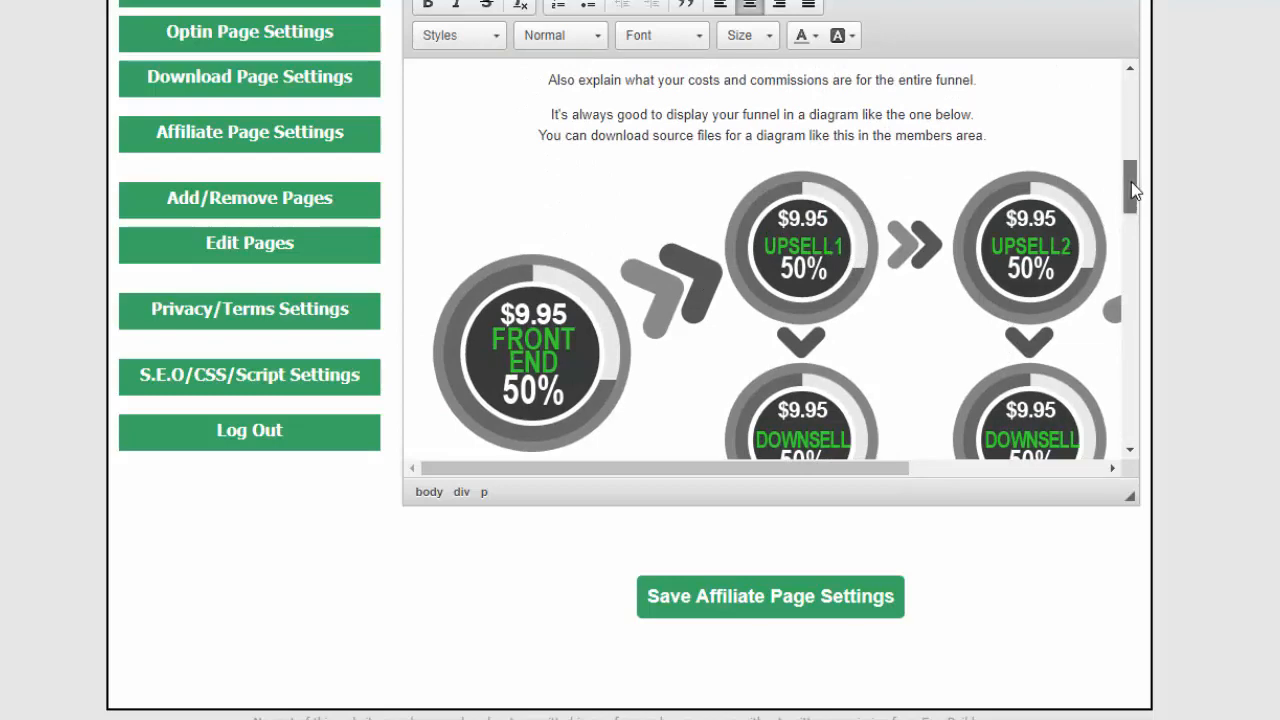
{"action": "scroll", "coordinate": [1130, 200], "scroll_direction": "down", "scroll_amount": 2}
{"action": "left_click_drag", "start_coordinate": [1141, 208], "coordinate": [1139, 441]}
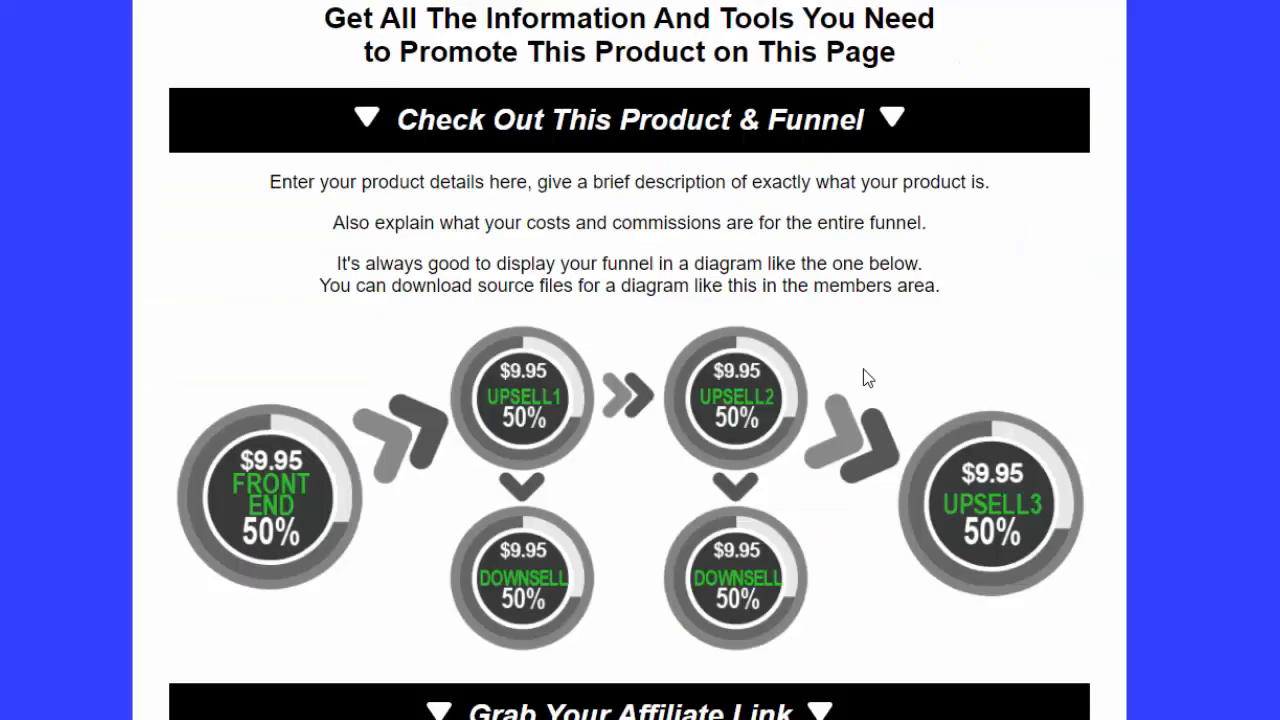
- Recheck the live affiliate page's funnel diagram, JV updates signup form, and promotional tools section
{"action": "scroll", "coordinate": [830, 380], "scroll_direction": "up", "scroll_amount": 4}
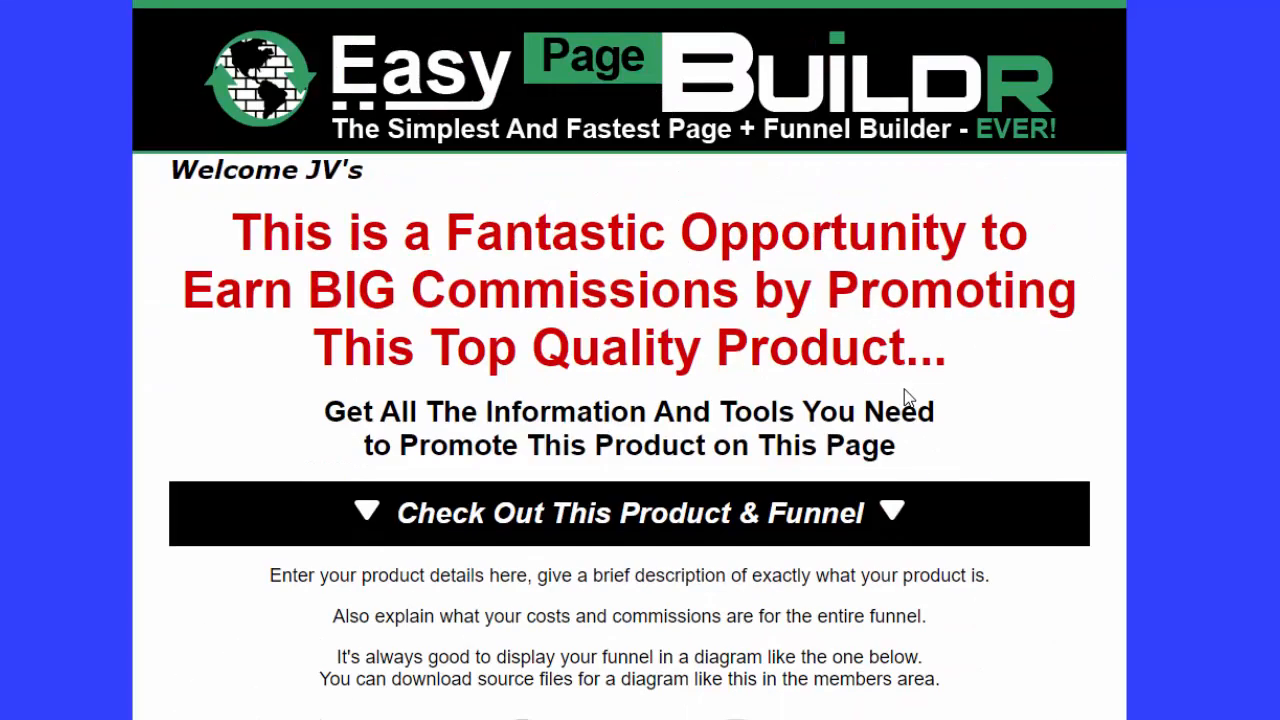
{"action": "scroll", "coordinate": [905, 390], "scroll_direction": "down", "scroll_amount": 8}
{"action": "scroll", "coordinate": [905, 390], "scroll_direction": "down", "scroll_amount": 5}
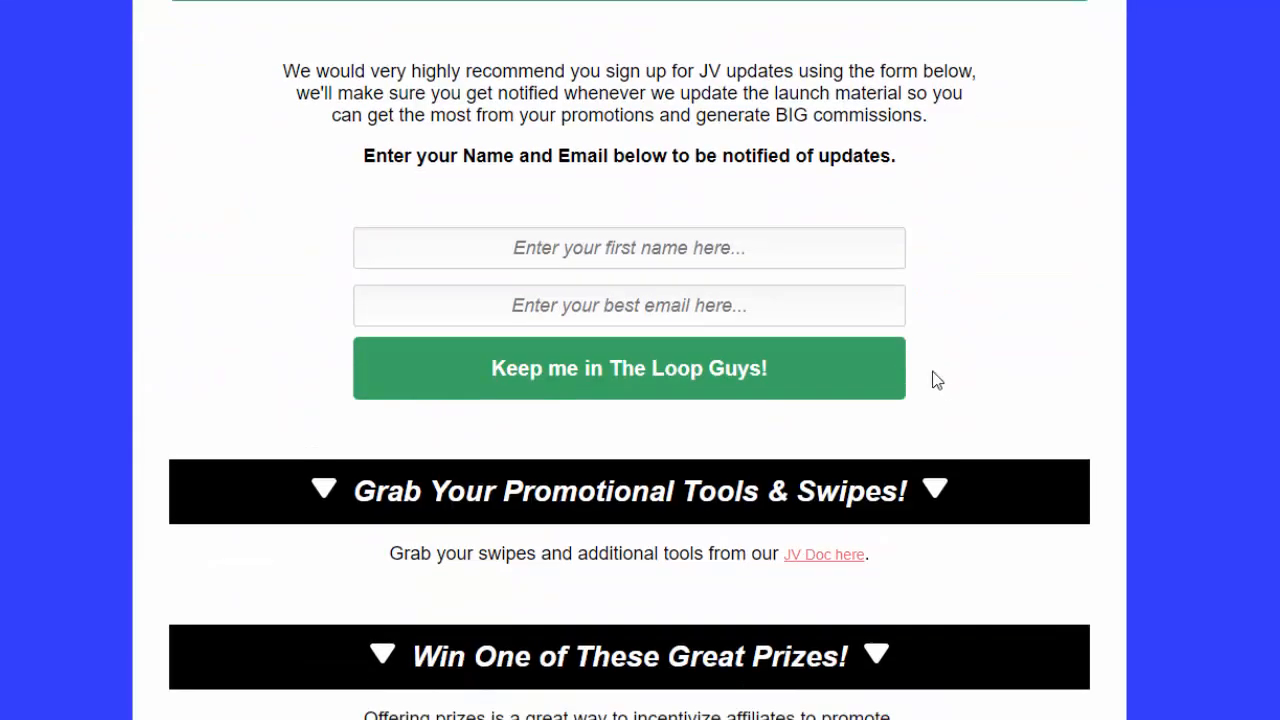
{"action": "scroll", "coordinate": [840, 577], "scroll_direction": "down", "scroll_amount": 3}
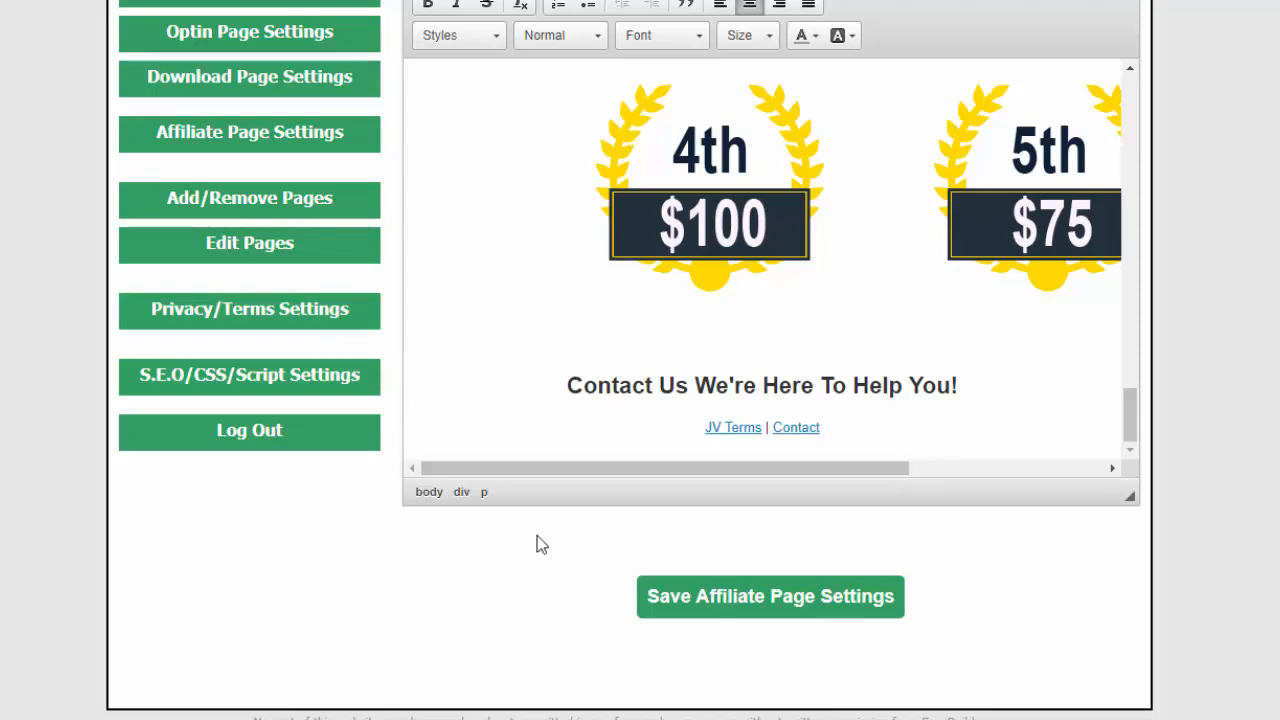
- Open the Privacy/Terms Settings, view the live Privacy Policy page, and return to the settings
{"action": "scroll", "coordinate": [252, 655], "scroll_direction": "up", "scroll_amount": 3}
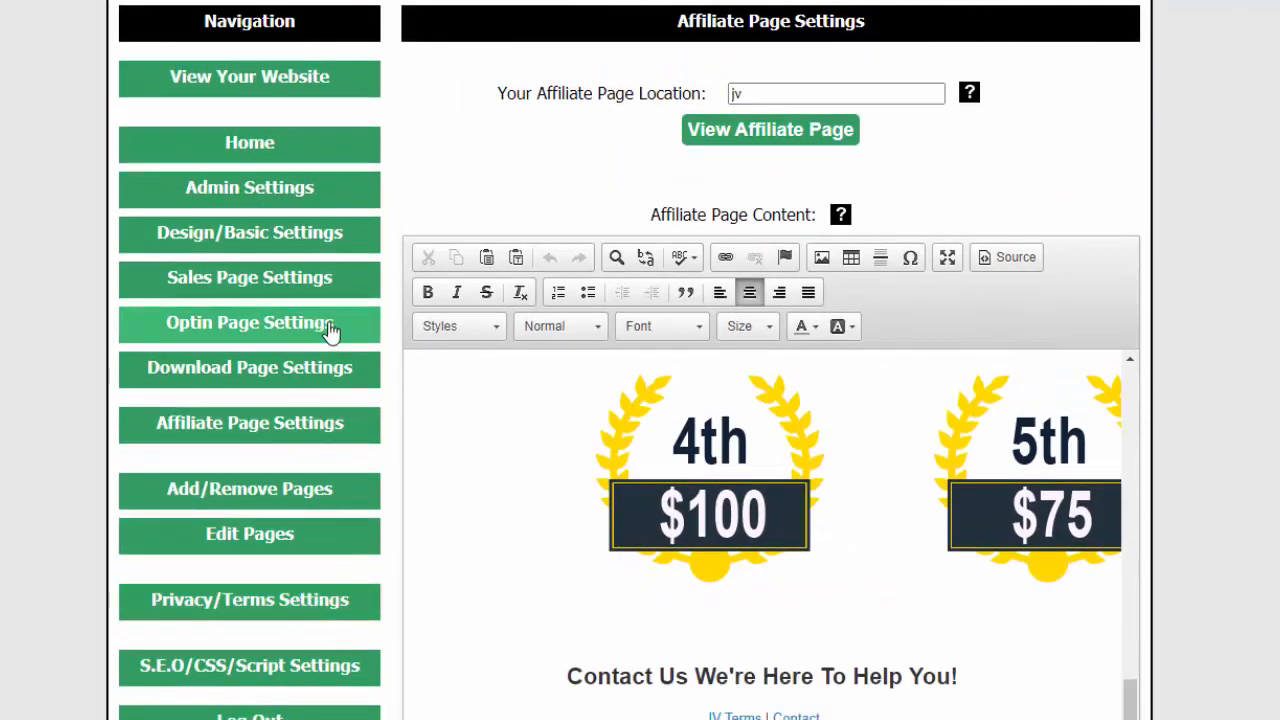
{"action": "scroll", "coordinate": [352, 601], "scroll_direction": "down", "scroll_amount": 2}
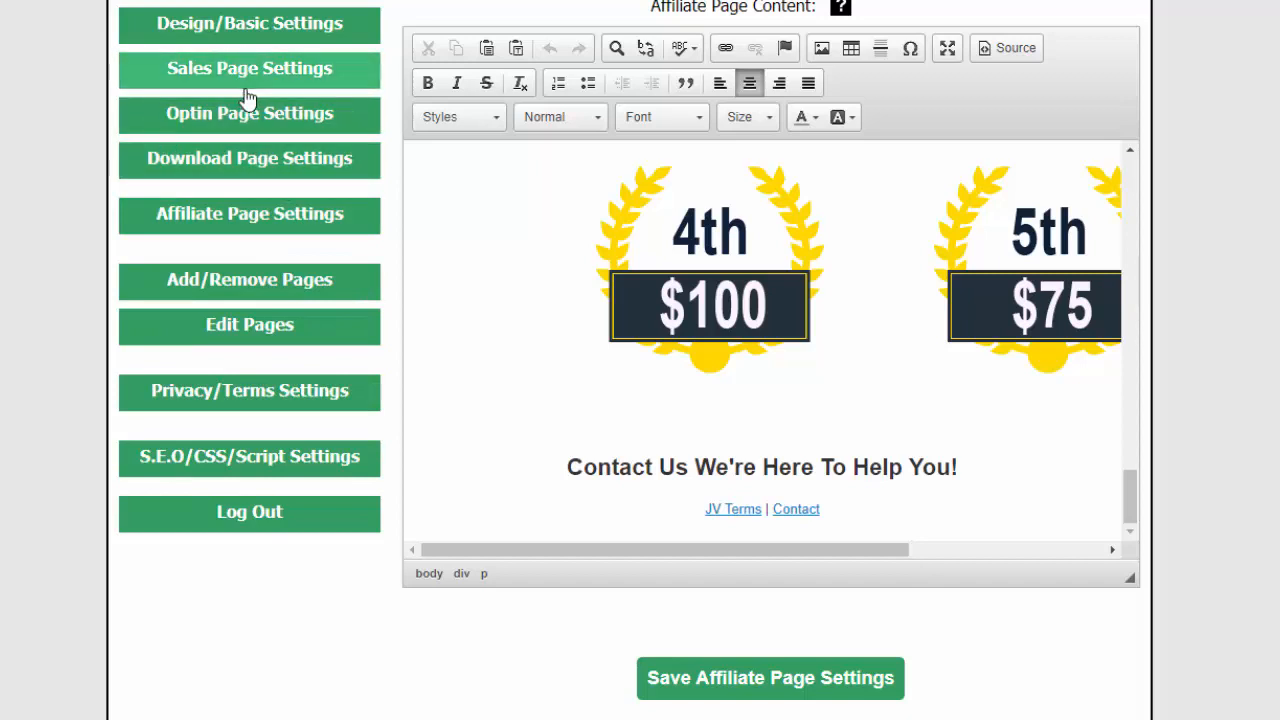
{"action": "scroll", "coordinate": [25, 160], "scroll_direction": "up", "scroll_amount": 1}
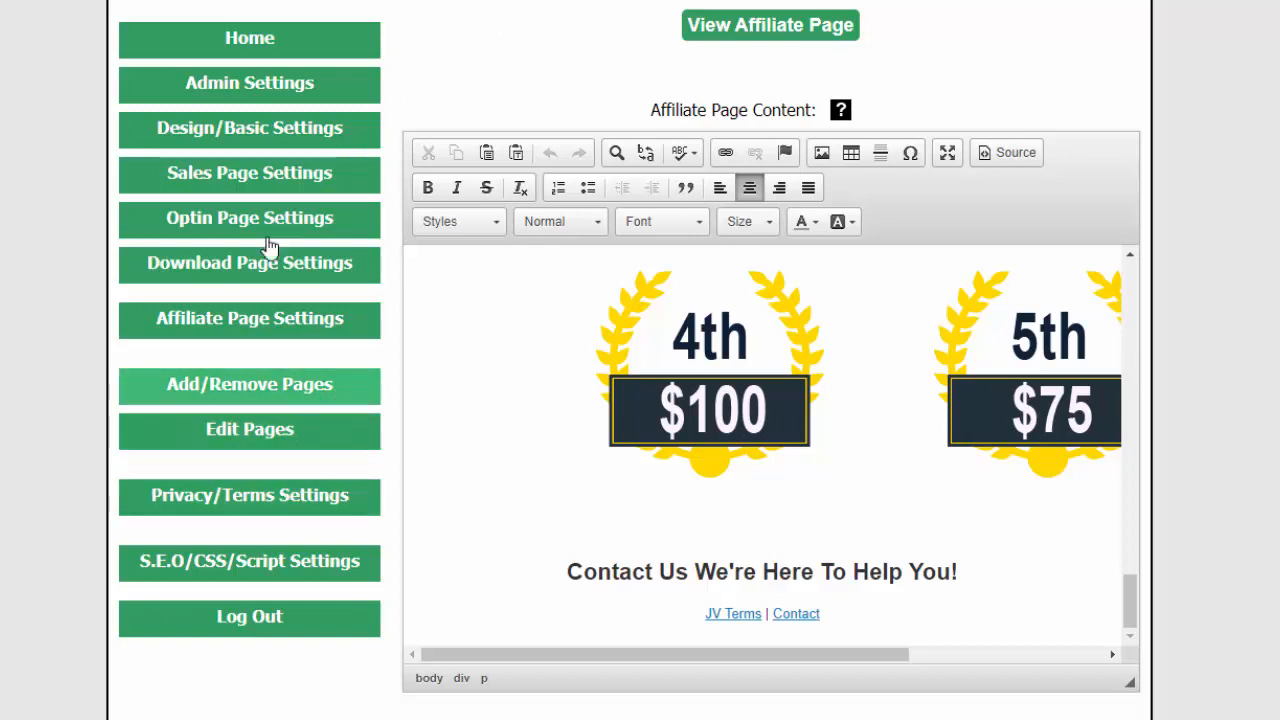
{"action": "left_click", "coordinate": [255, 508]}
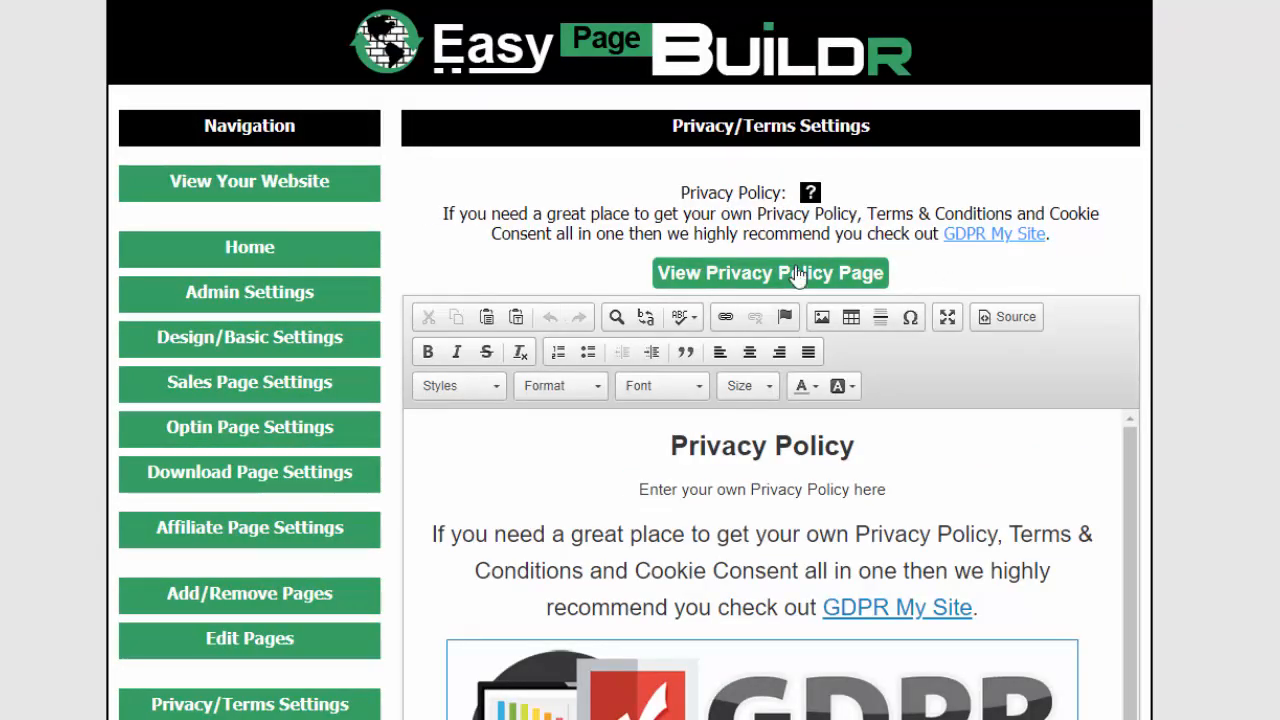
{"action": "left_click", "coordinate": [780, 275]}
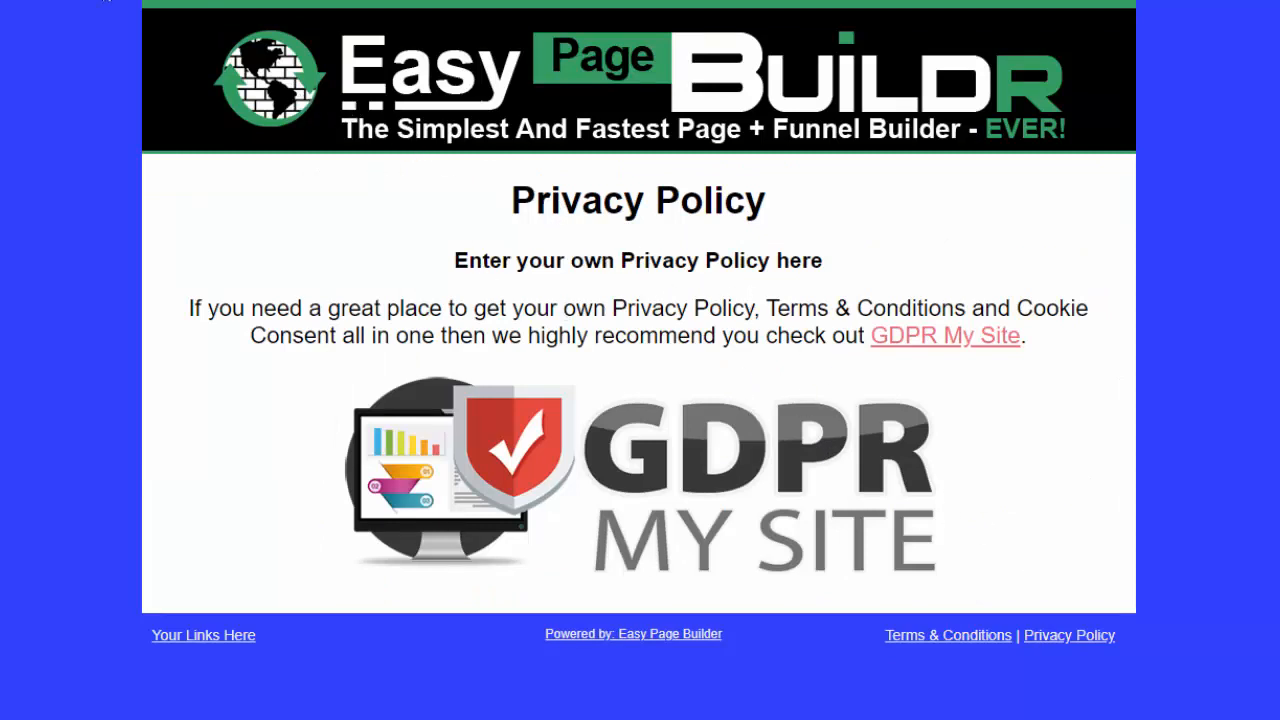
{"action": "left_click", "coordinate": [105, 5]}
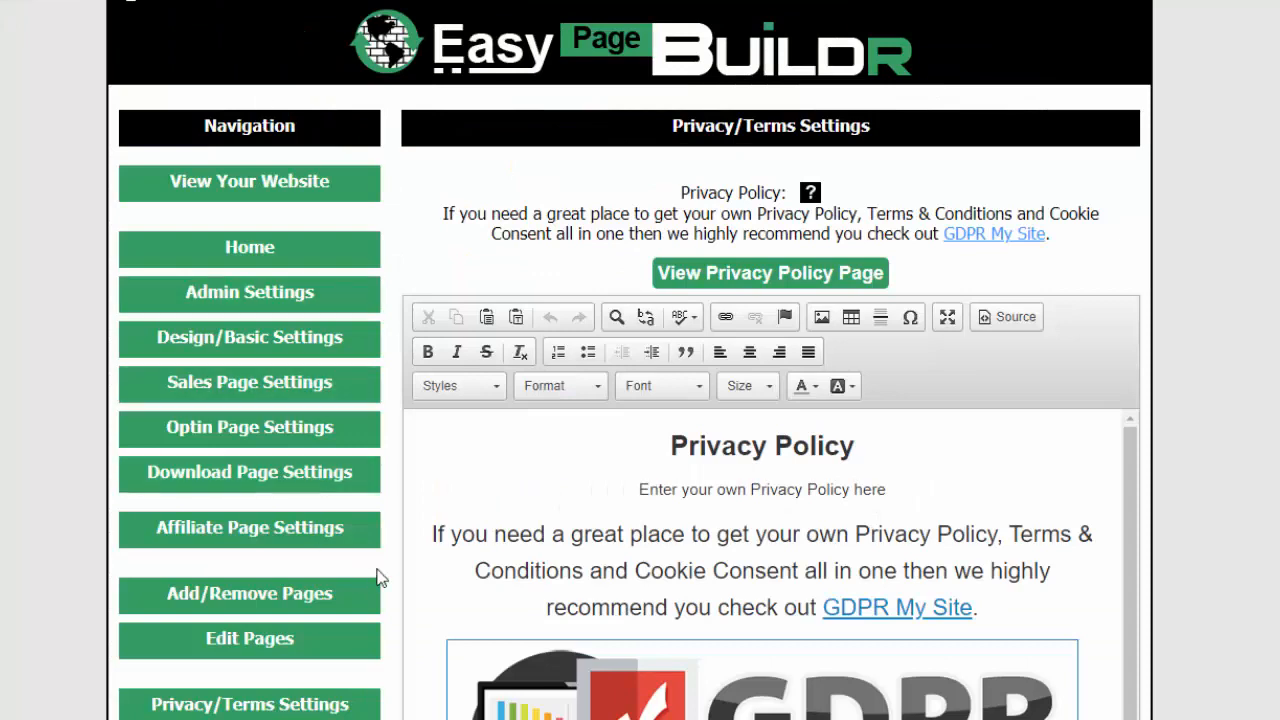
- Review the Privacy Policy and Terms & Conditions content and the Display Privacy/Terms option
{"action": "scroll", "coordinate": [1211, 420], "scroll_direction": "down", "scroll_amount": 6}
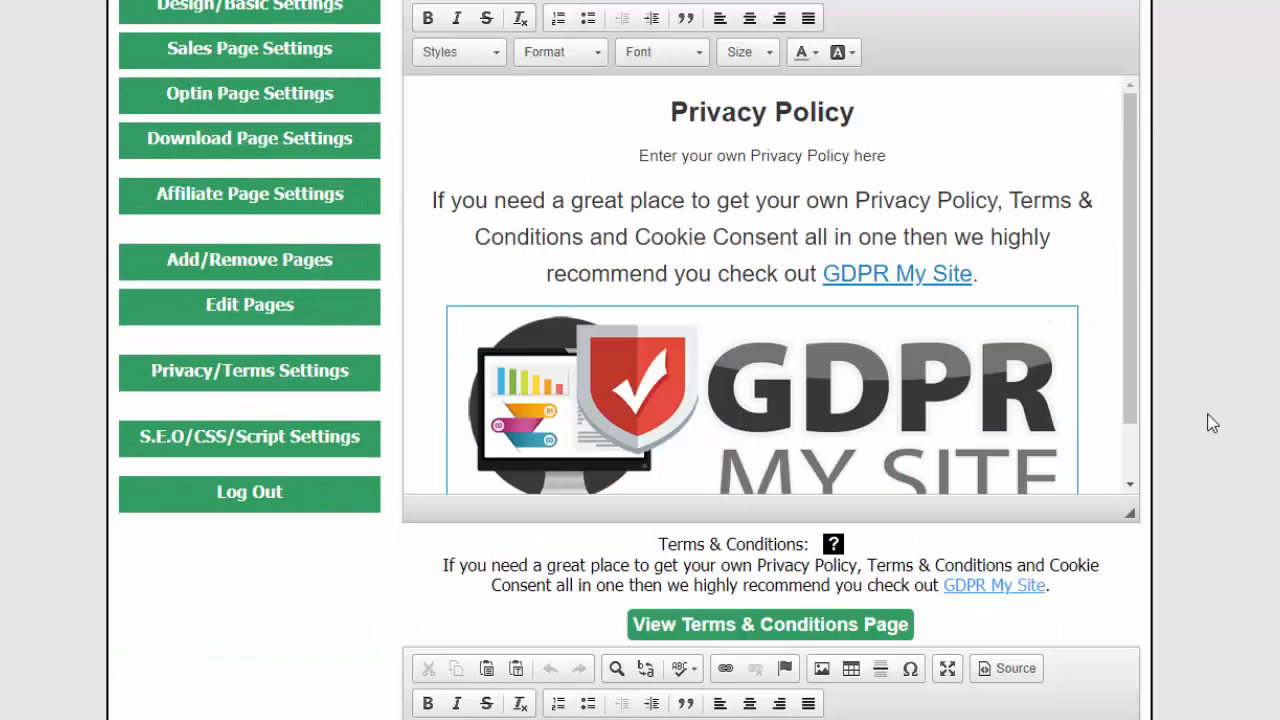
{"action": "scroll", "coordinate": [1167, 390], "scroll_direction": "up", "scroll_amount": 3}
{"action": "left_click_drag", "start_coordinate": [1133, 298], "coordinate": [1141, 354]}
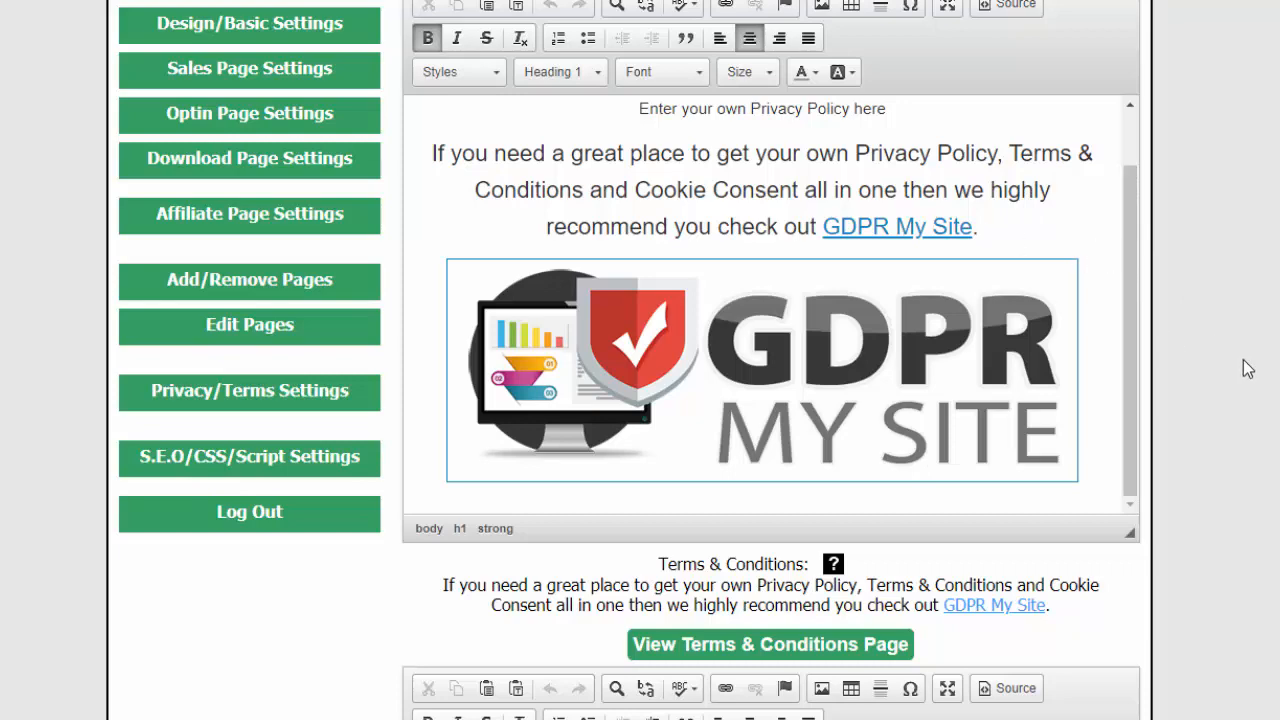
{"action": "scroll", "coordinate": [1240, 361], "scroll_direction": "down", "scroll_amount": 4}
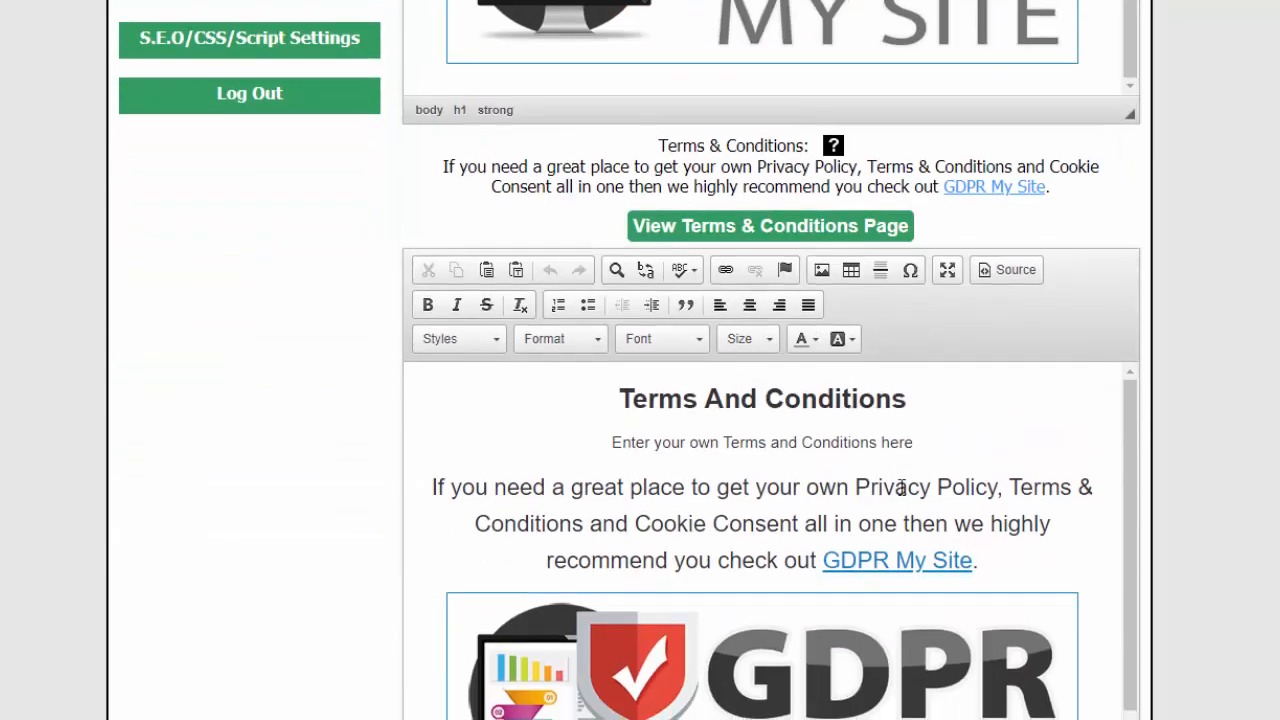
{"action": "scroll", "coordinate": [1249, 500], "scroll_direction": "down", "scroll_amount": 3}
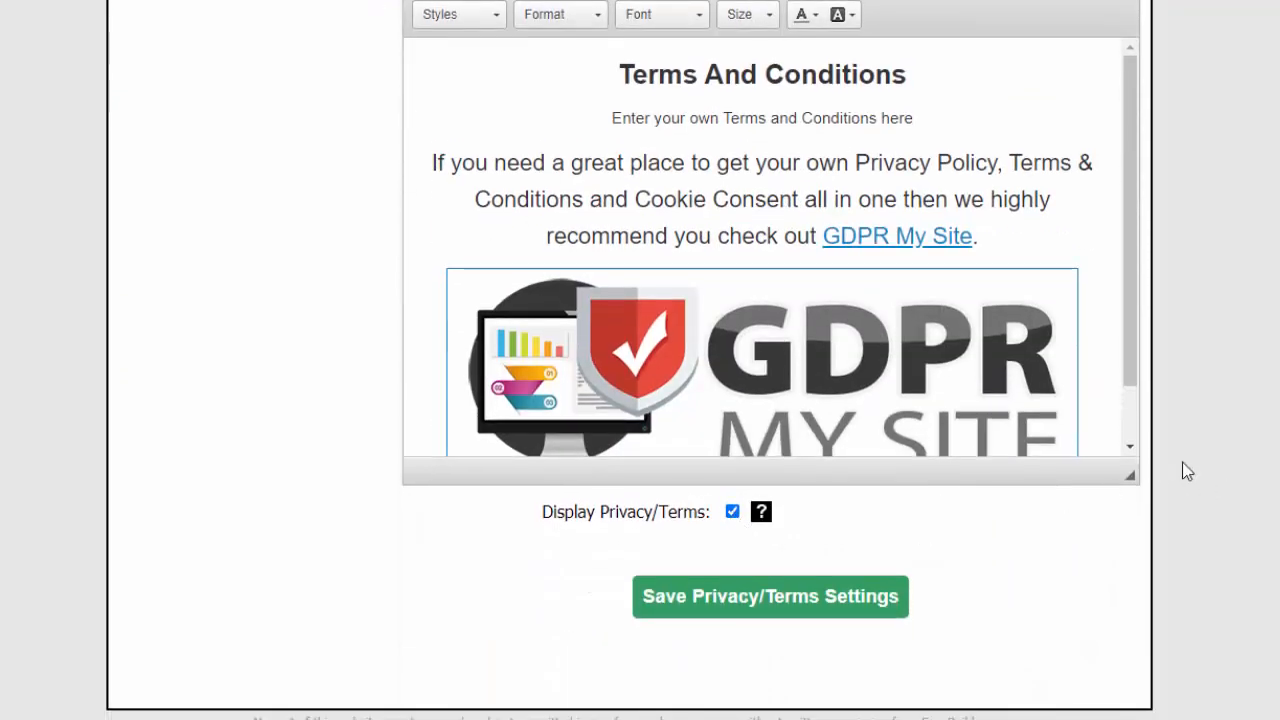
- Open the S.E.O/CSS/Script Settings, look over the search engine fields, and check which pages can be selected for optimization
{"action": "scroll", "coordinate": [1187, 471], "scroll_direction": "up", "scroll_amount": 7}
{"action": "scroll", "coordinate": [1186, 469], "scroll_direction": "up", "scroll_amount": 2}
{"action": "scroll", "coordinate": [1186, 469], "scroll_direction": "down", "scroll_amount": 2}
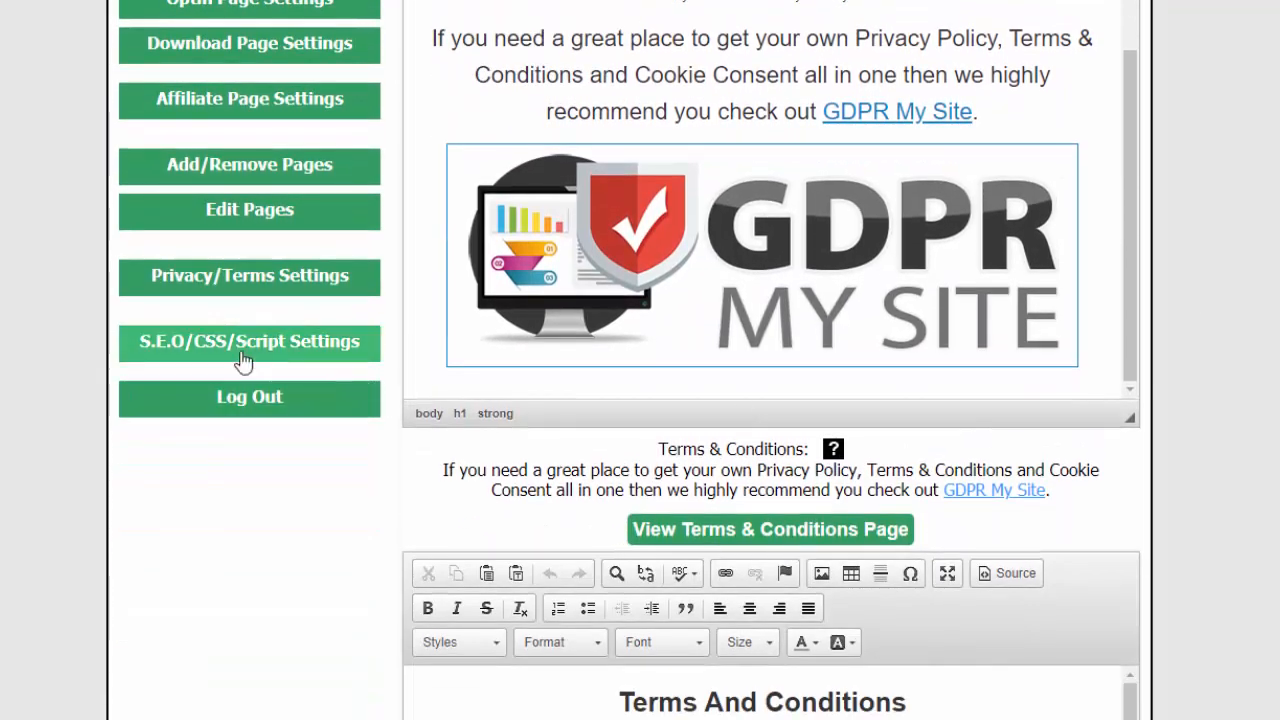
{"action": "left_click", "coordinate": [209, 345]}
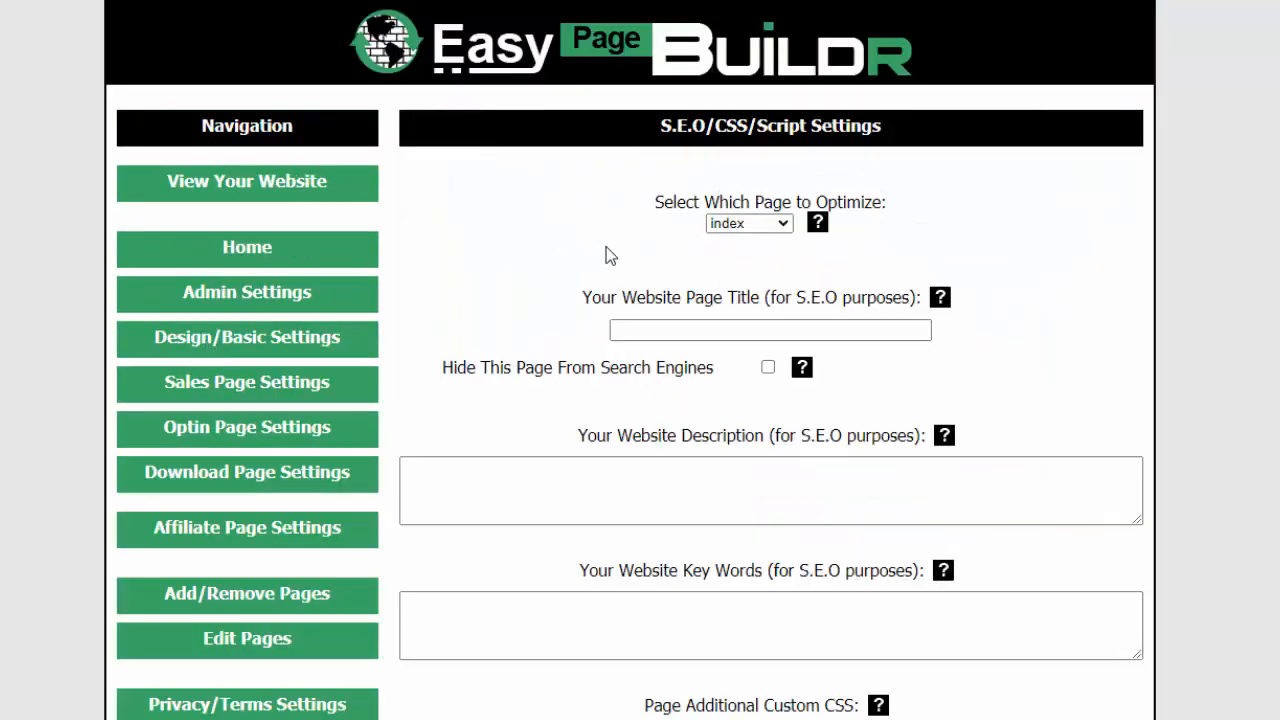
{"action": "scroll", "coordinate": [534, 609], "scroll_direction": "down", "scroll_amount": 3}
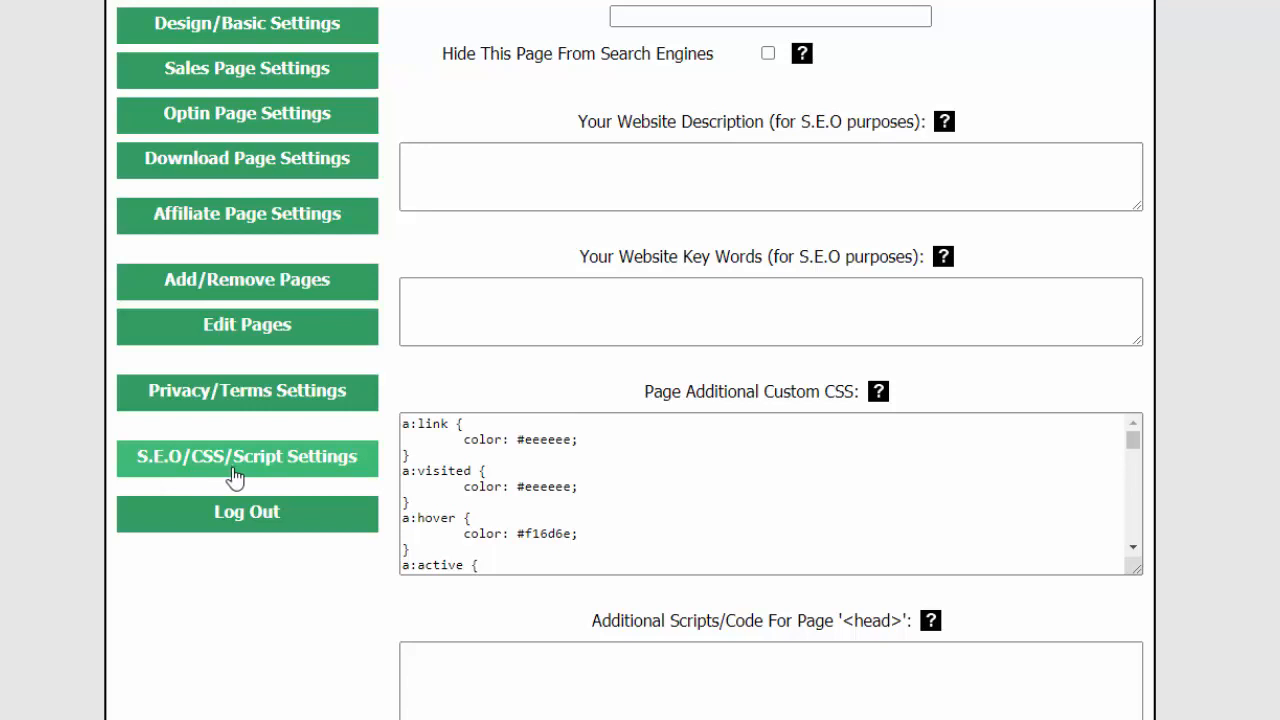
{"action": "scroll", "coordinate": [611, 294], "scroll_direction": "up", "scroll_amount": 3}
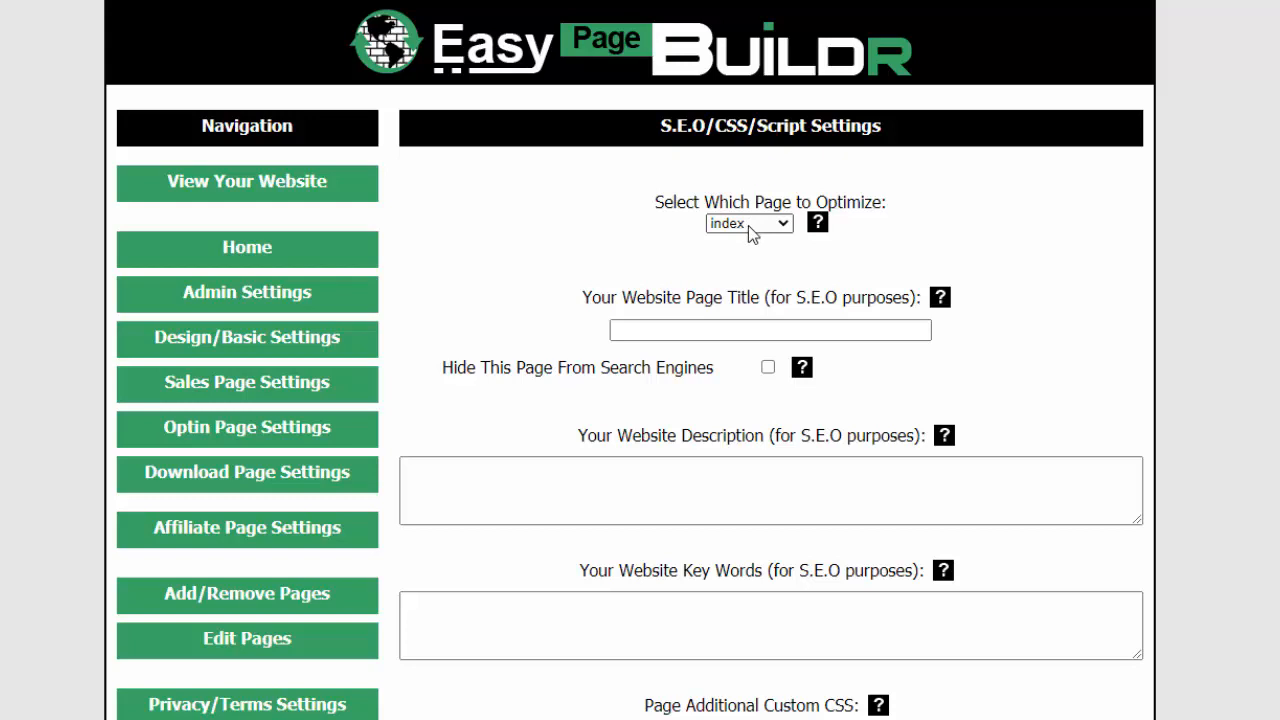
{"action": "scroll", "coordinate": [946, 269], "scroll_direction": "down", "scroll_amount": 1}
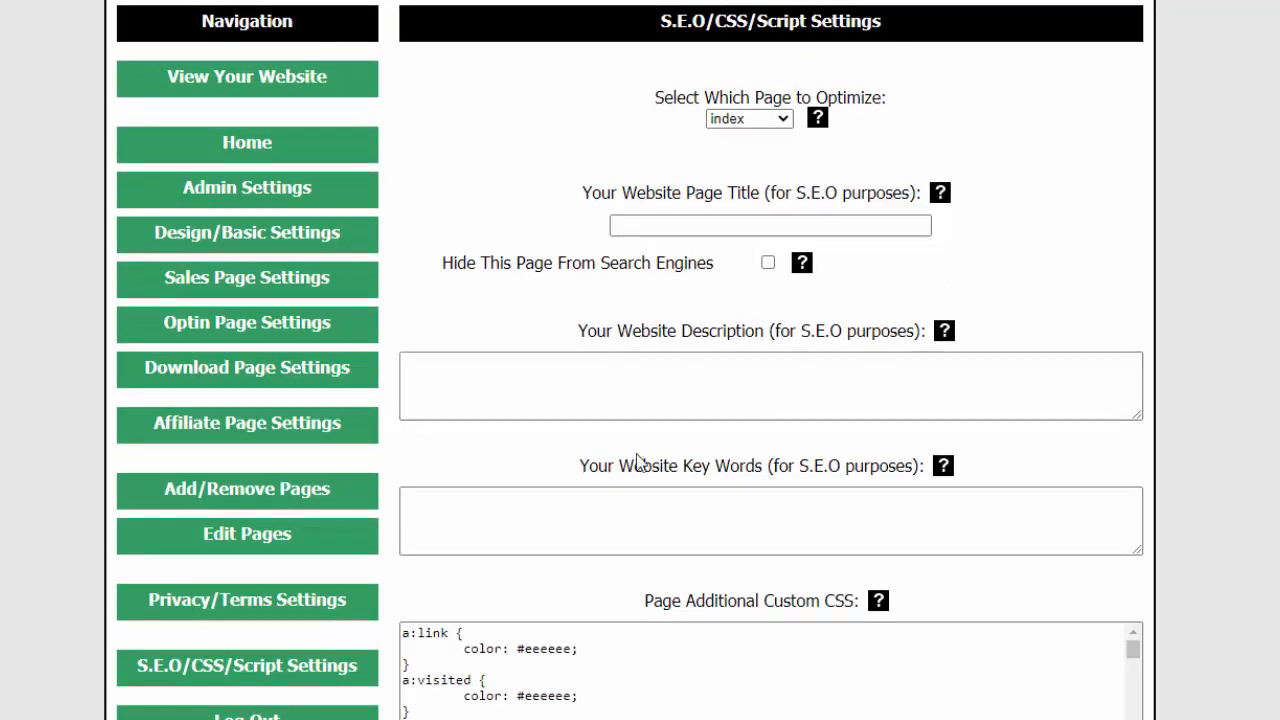
{"action": "scroll", "coordinate": [934, 551], "scroll_direction": "up", "scroll_amount": 1}
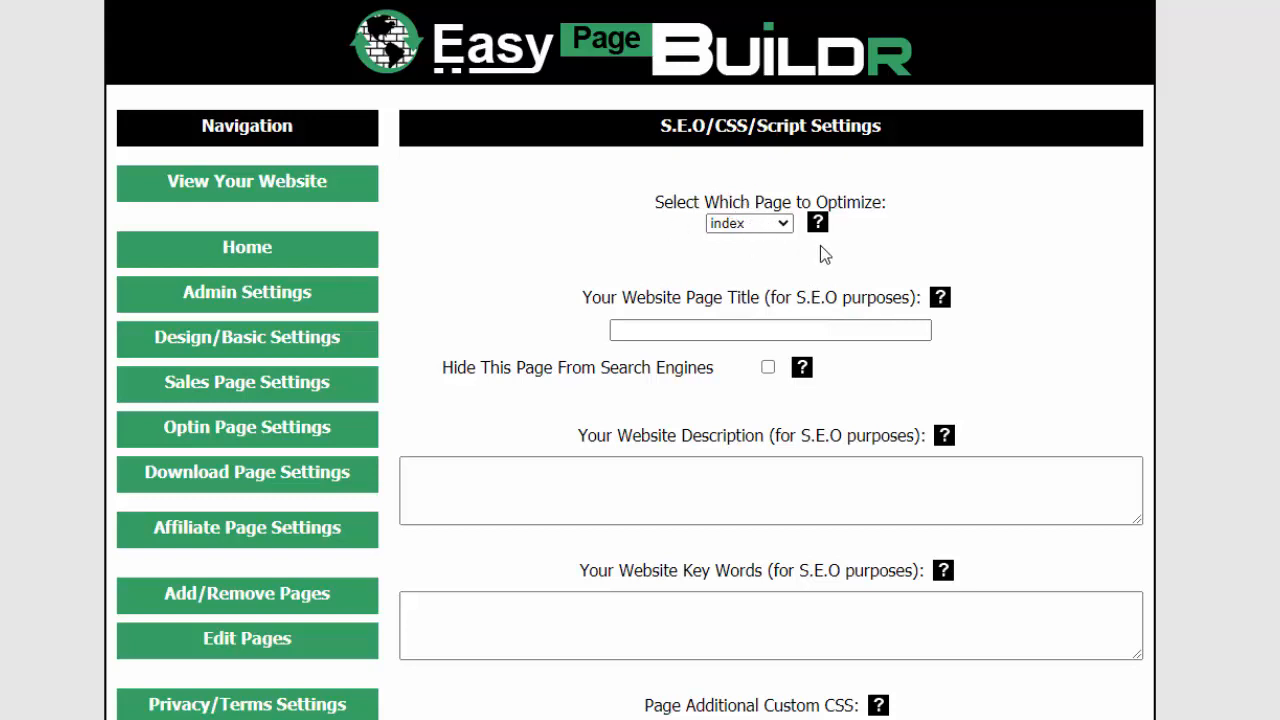
{"action": "left_click", "coordinate": [745, 224]}
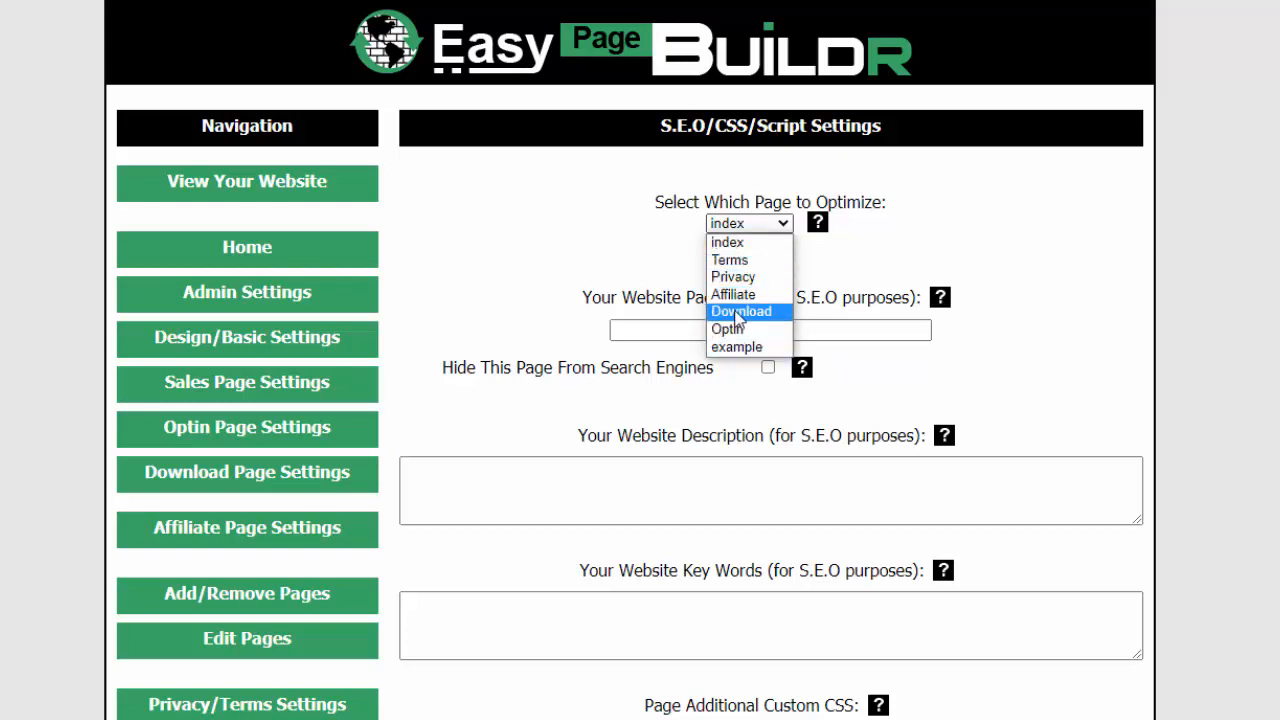
{"action": "left_click", "coordinate": [975, 195]}
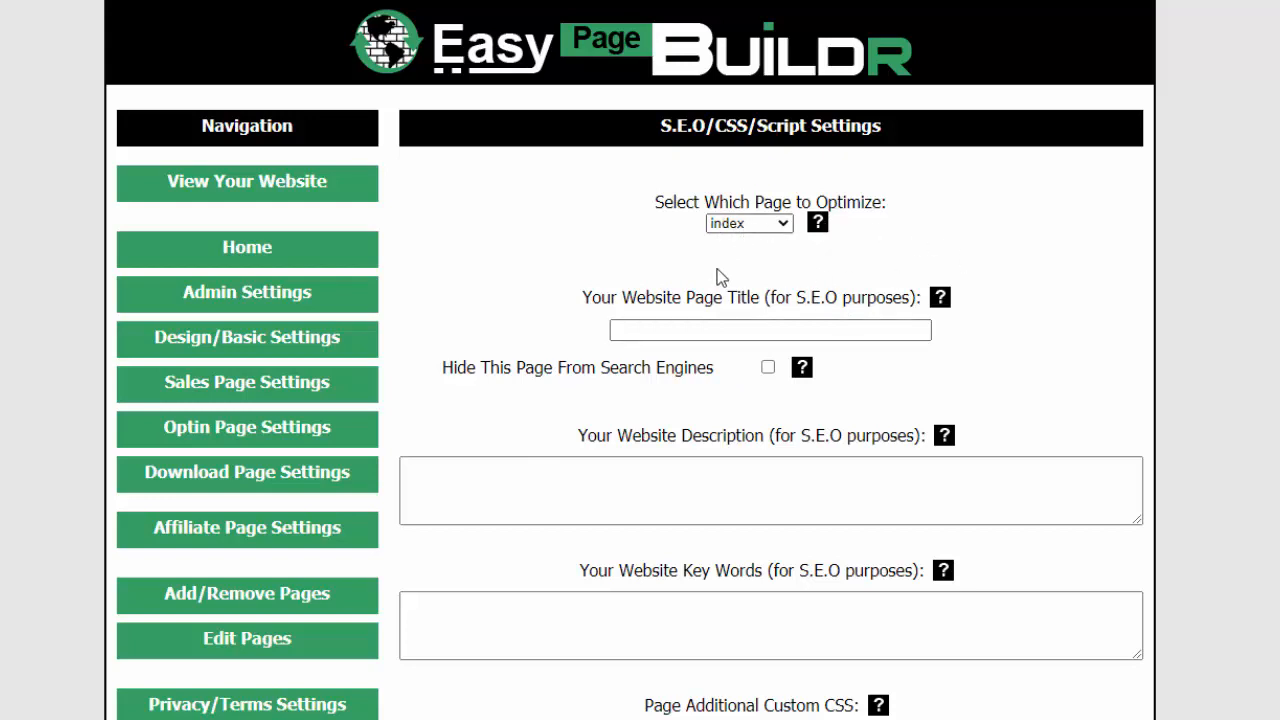
- Examine the index page's S.E.O fields, additional custom CSS, and the script boxes for the page head and body
{"action": "scroll", "coordinate": [990, 311], "scroll_direction": "down", "scroll_amount": 2}
{"action": "scroll", "coordinate": [960, 275], "scroll_direction": "up", "scroll_amount": 1}
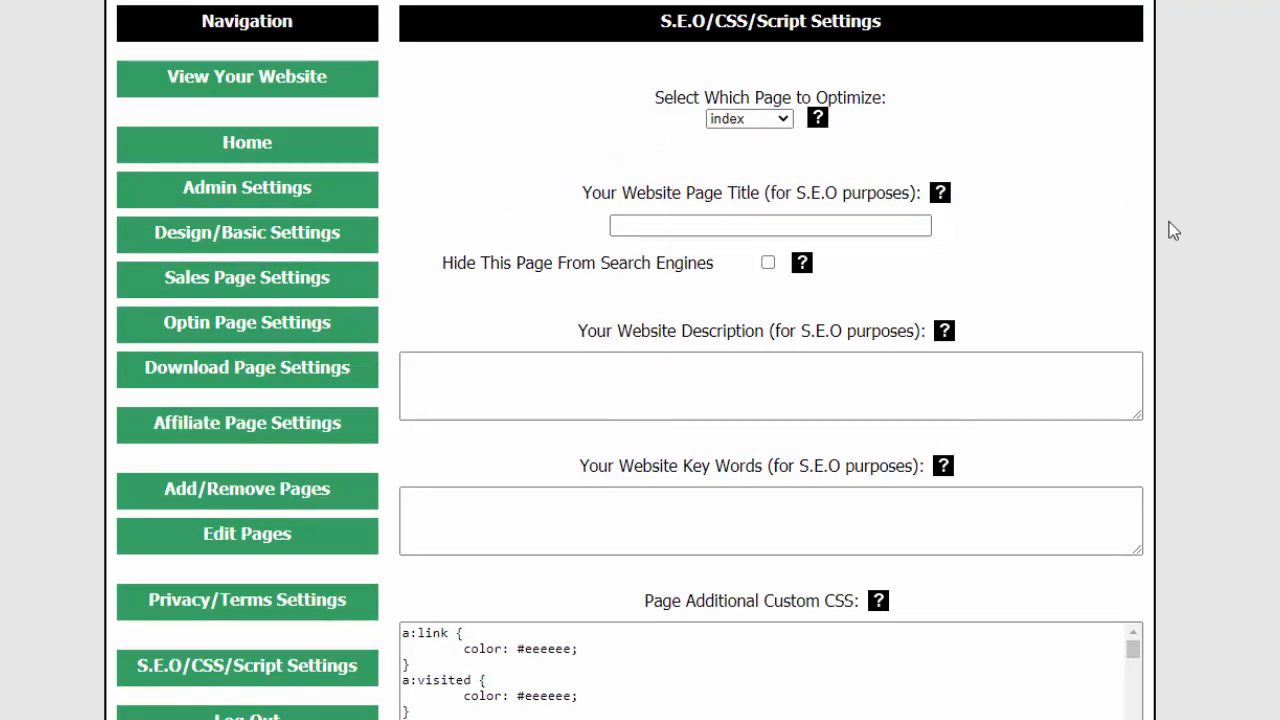
{"action": "scroll", "coordinate": [1248, 212], "scroll_direction": "down", "scroll_amount": 1}
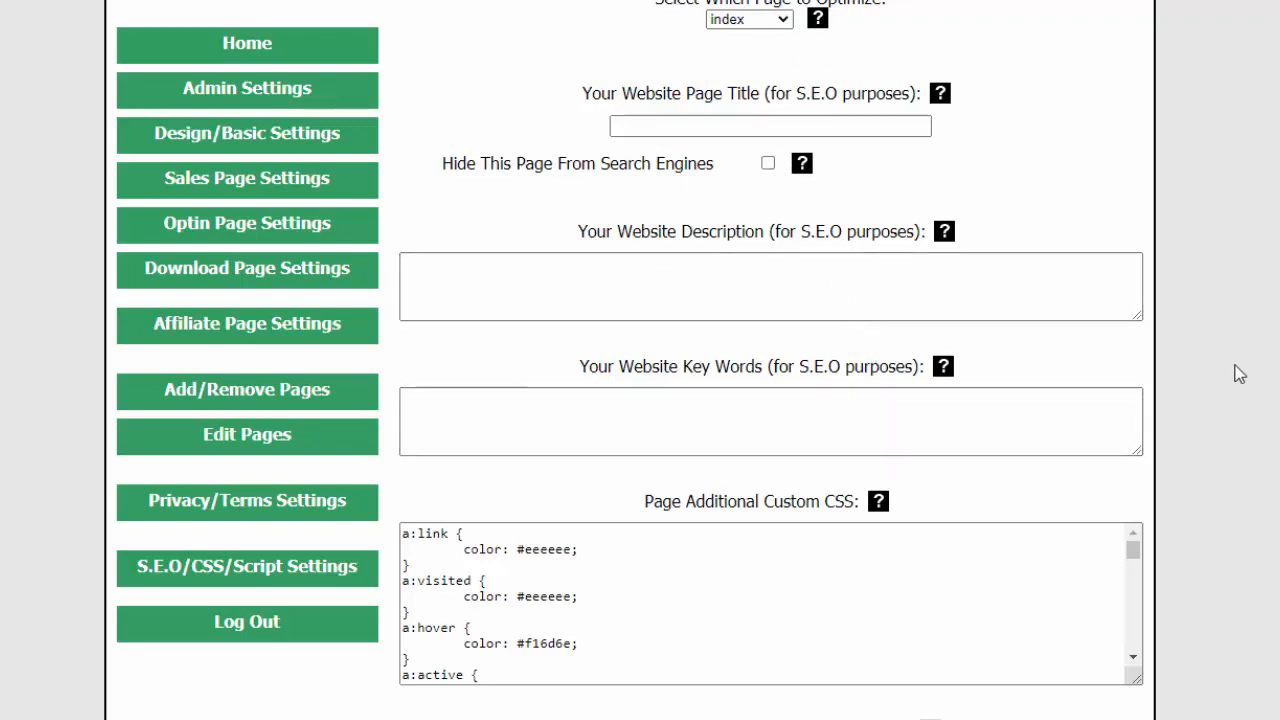
{"action": "scroll", "coordinate": [1232, 400], "scroll_direction": "down", "scroll_amount": 4}
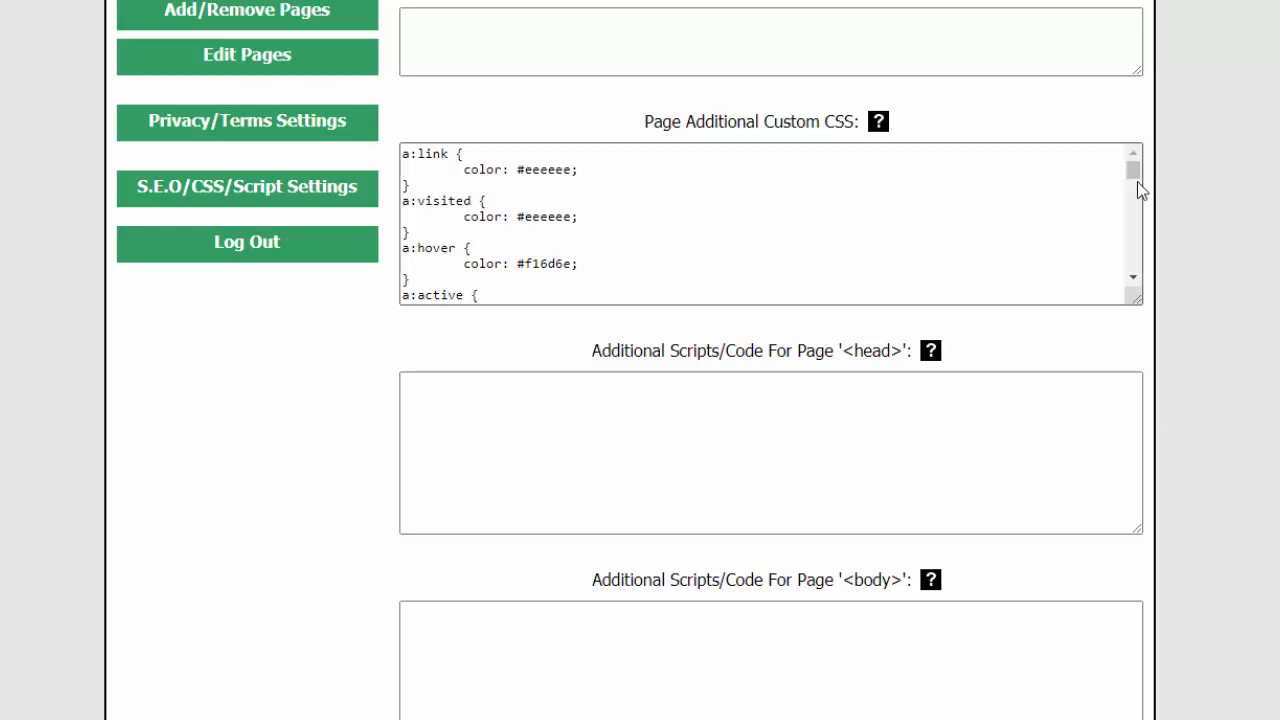
{"action": "mouse_move", "coordinate": [1133, 170]}
{"action": "left_mouse_down"}
{"action": "mouse_move", "coordinate": [1147, 272]}
{"action": "mouse_move", "coordinate": [1152, 157]}
{"action": "left_mouse_up"}
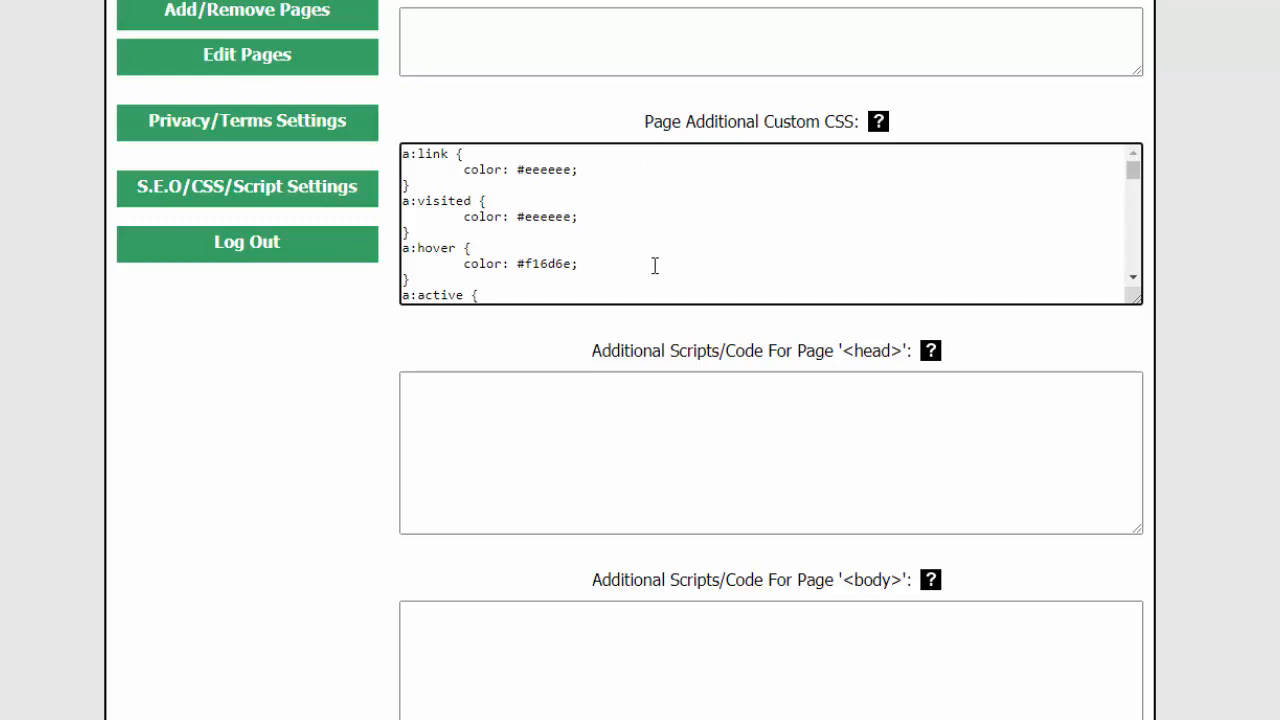
{"action": "mouse_move", "coordinate": [1135, 172]}
{"action": "left_mouse_down"}
{"action": "mouse_move", "coordinate": [1147, 205]}
{"action": "mouse_move", "coordinate": [1151, 163]}
{"action": "left_mouse_up"}
{"action": "scroll", "coordinate": [1231, 352], "scroll_direction": "down", "scroll_amount": 2}
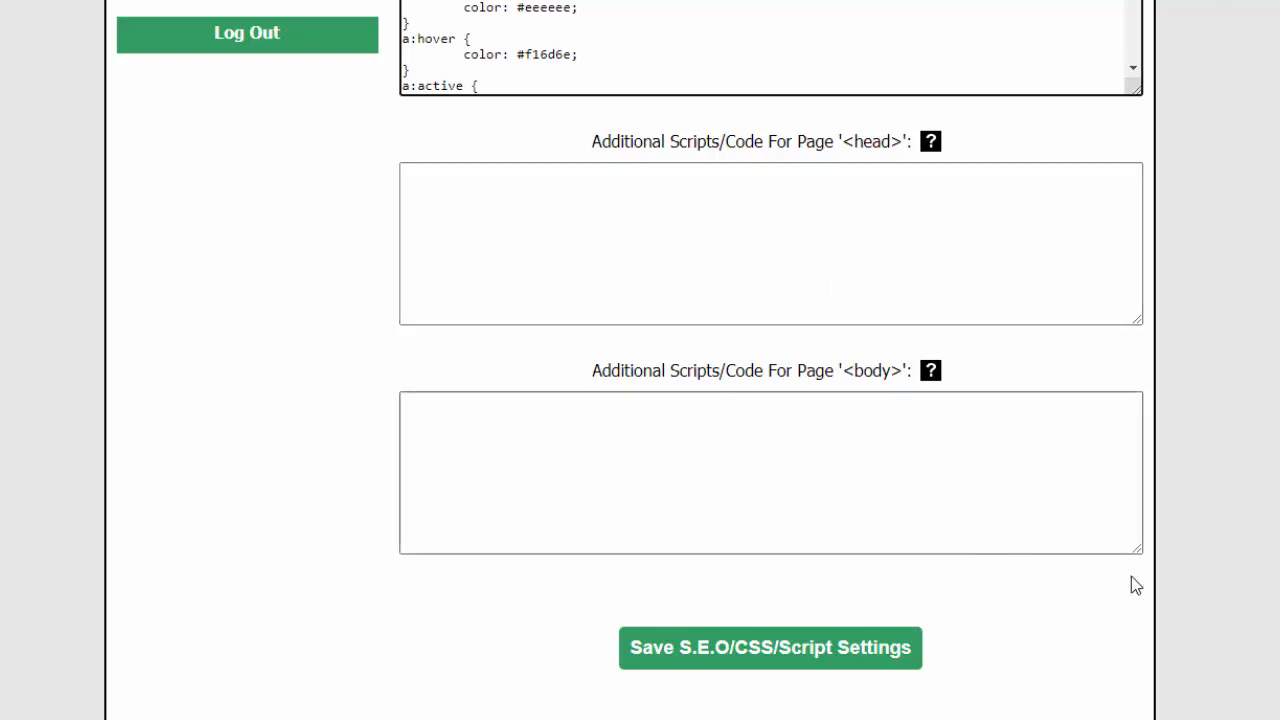
{"action": "scroll", "coordinate": [1259, 184], "scroll_direction": "up", "scroll_amount": 6}
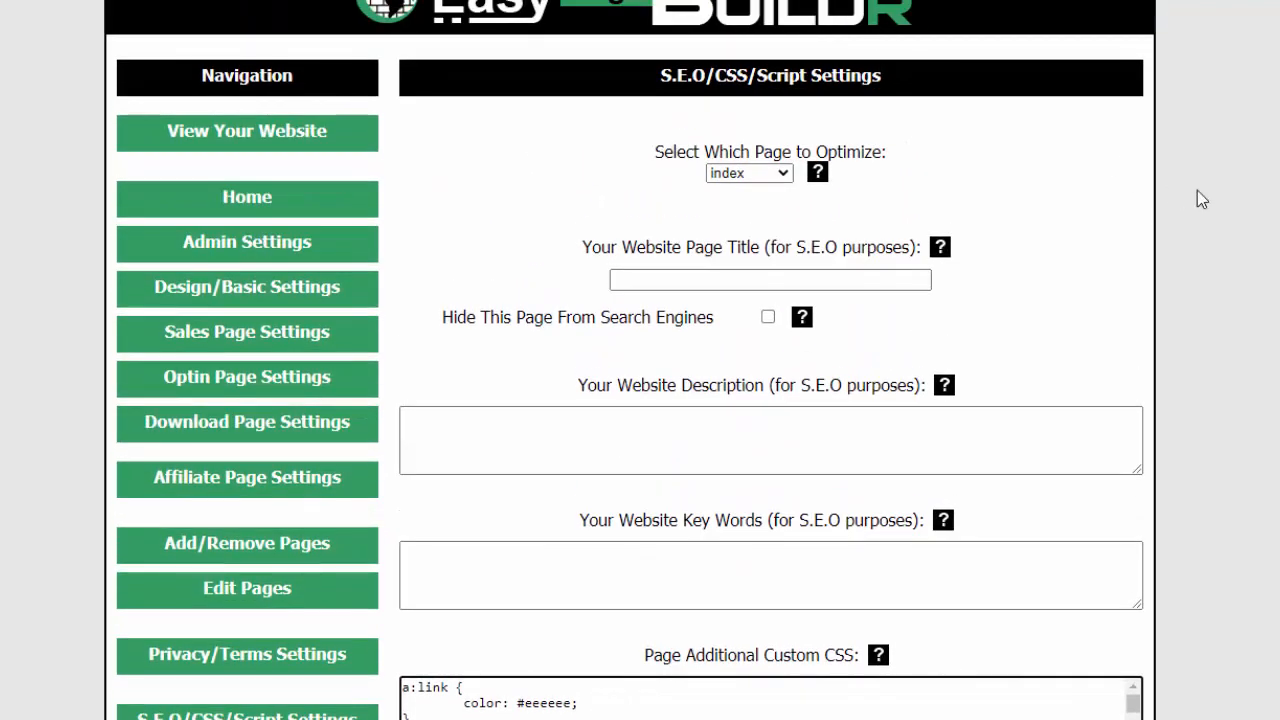
{"action": "scroll", "coordinate": [1210, 195], "scroll_direction": "up", "scroll_amount": 1}
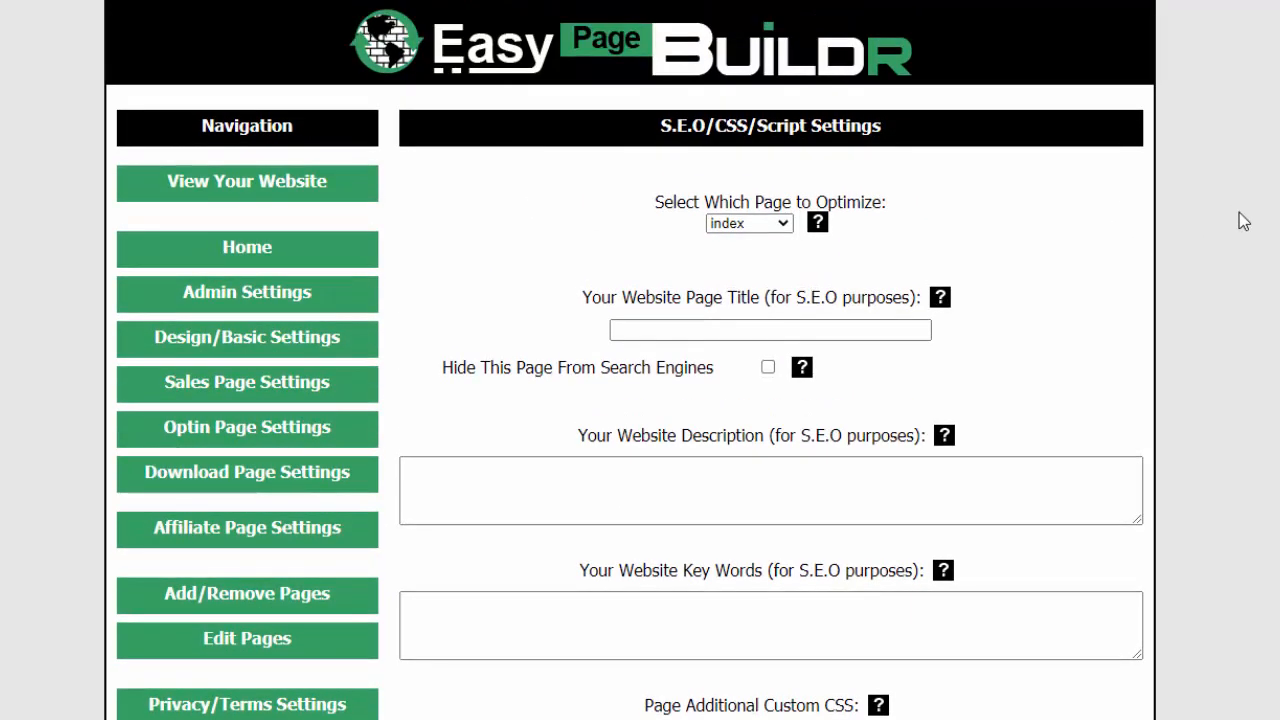